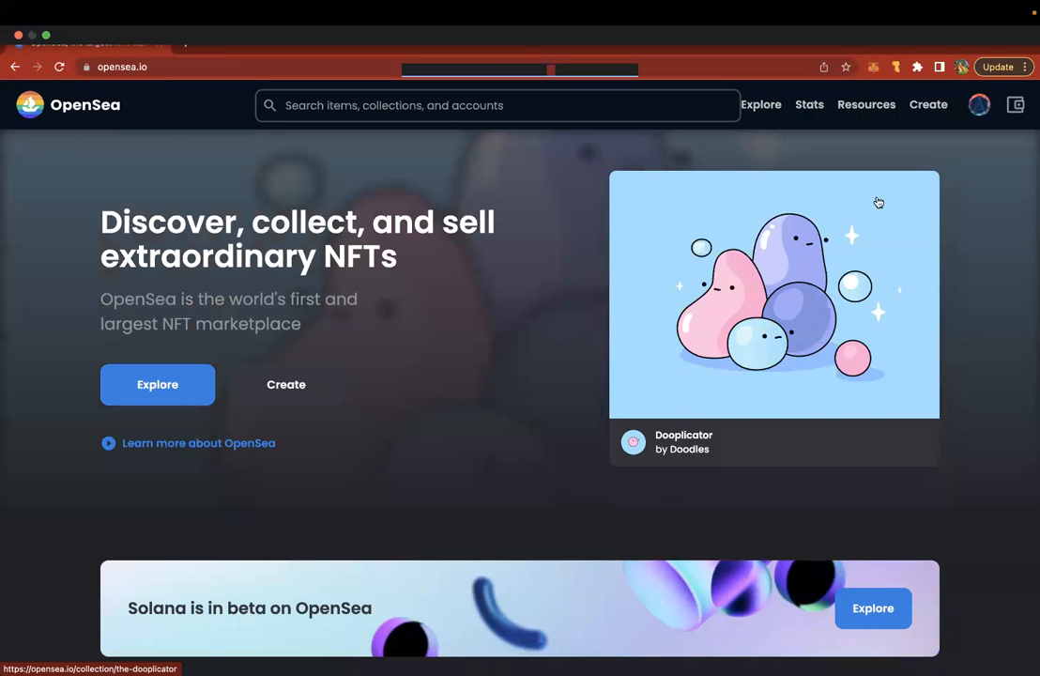
# - Start a new item from Create in OpenSea's top navigation bar
pyautogui.moveTo(976, 111)
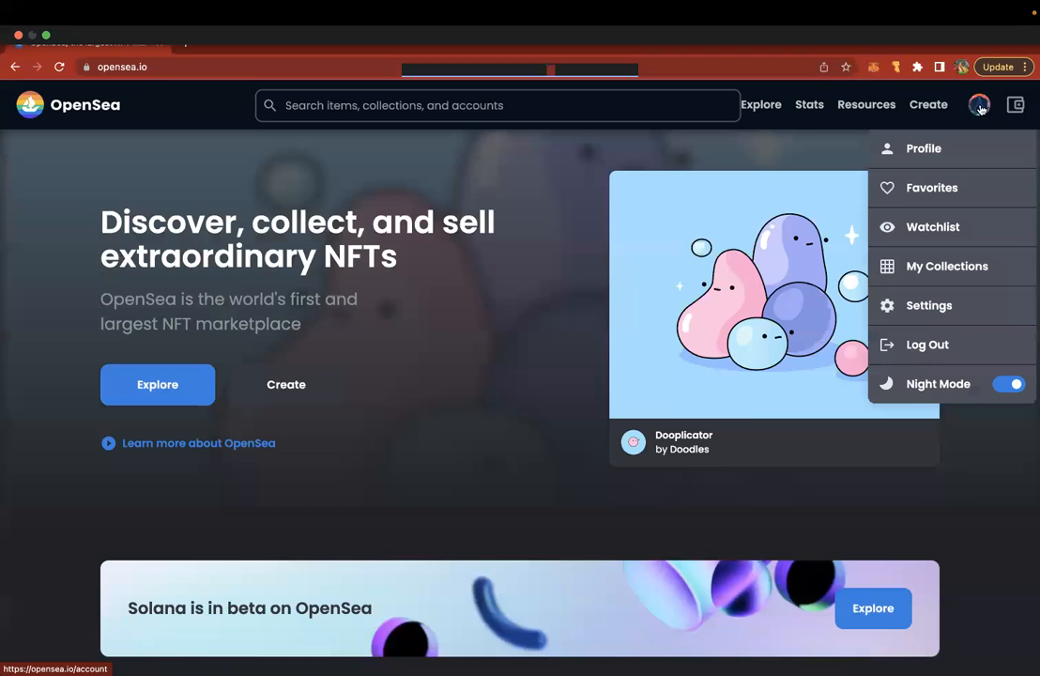
pyautogui.click(926, 106)
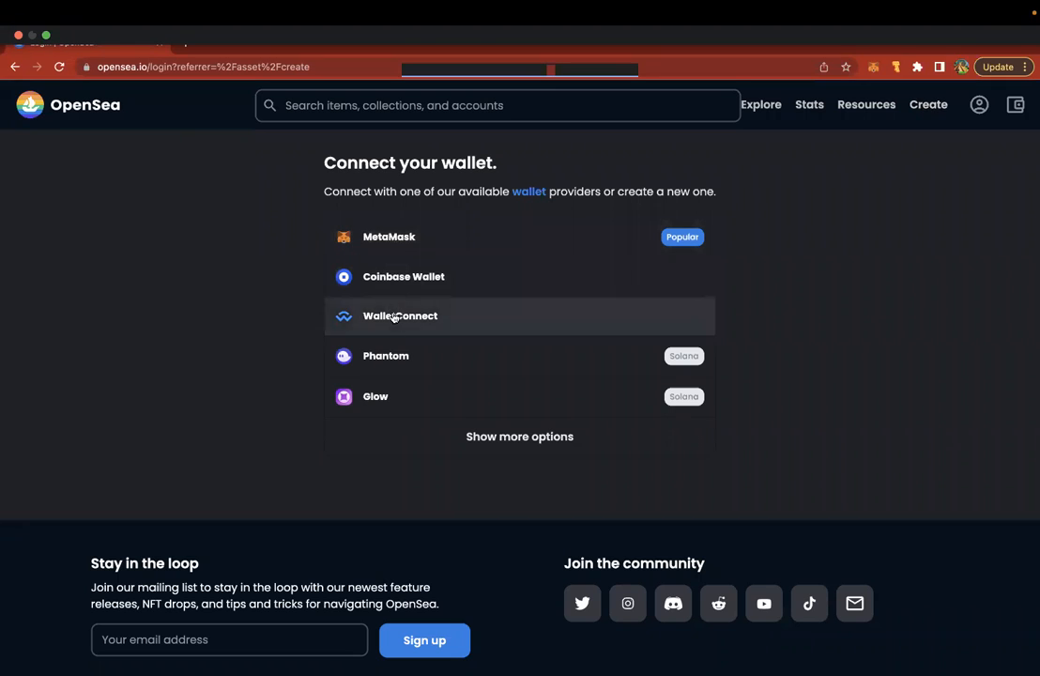
# - Expand the full wallet list and choose MetaMask to connect
pyautogui.click(462, 438)
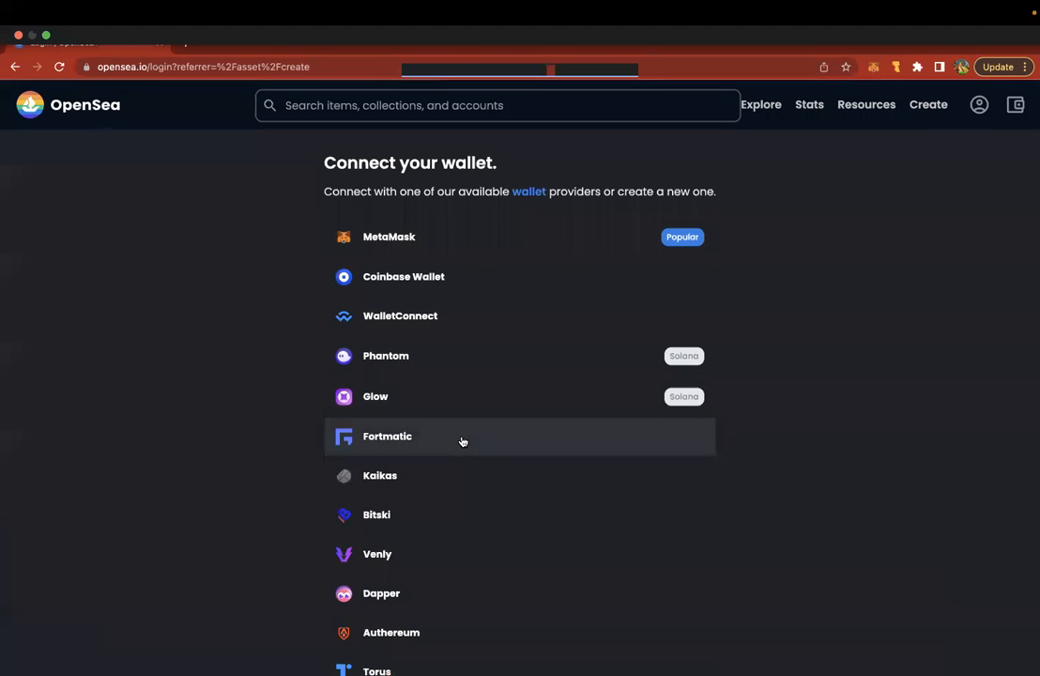
pyautogui.scroll(-5, 309, 374)
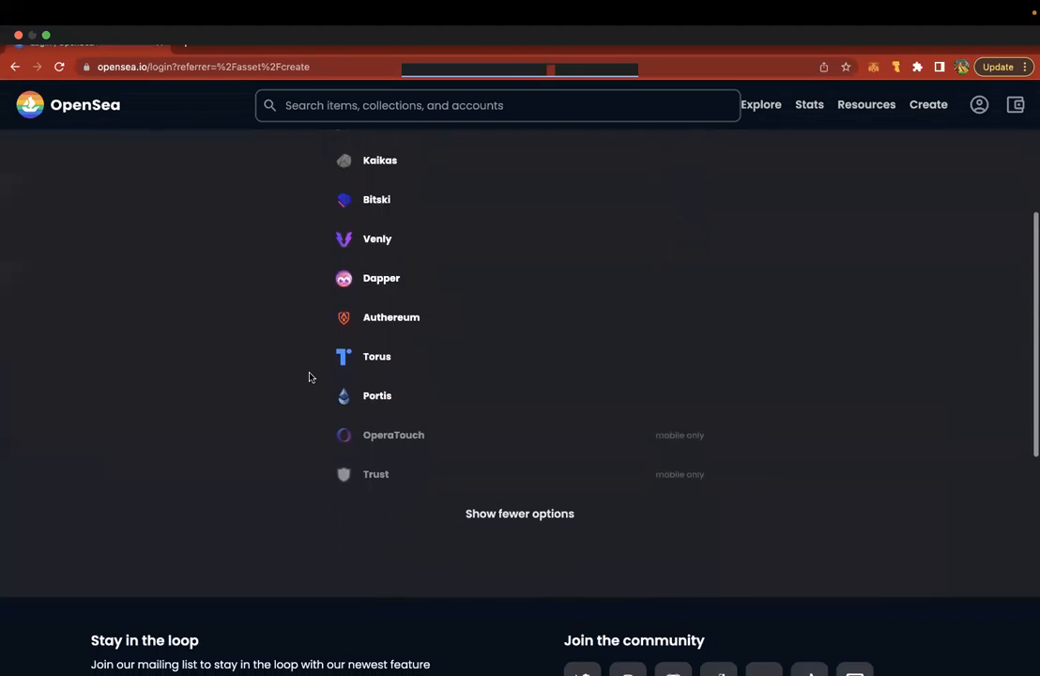
pyautogui.scroll(1, 309, 377)
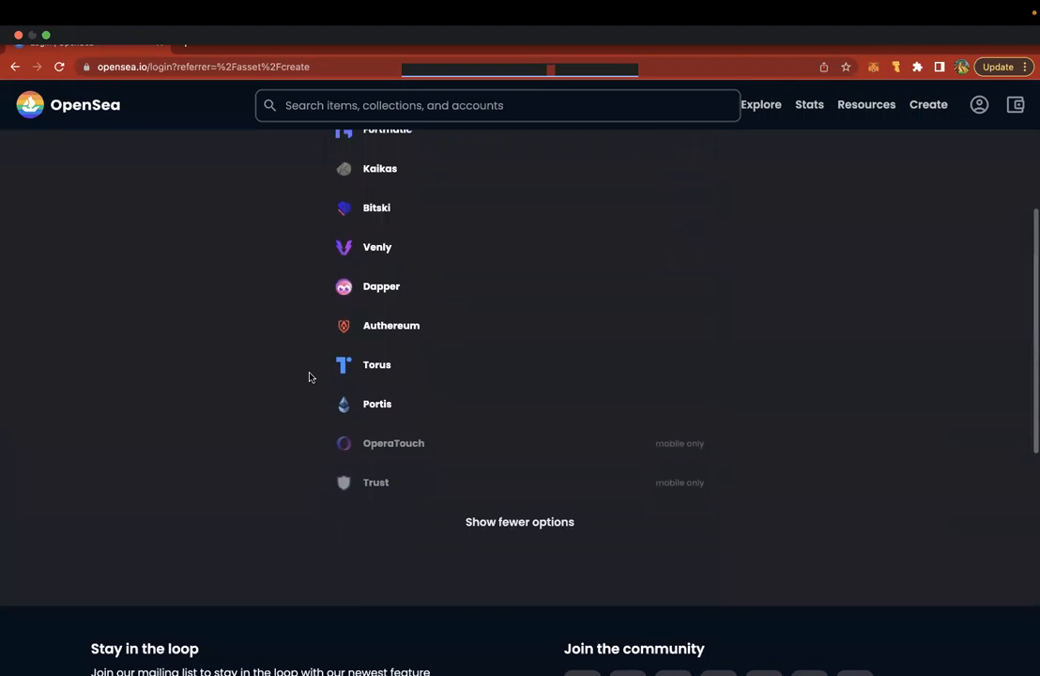
pyautogui.scroll(5, 309, 376)
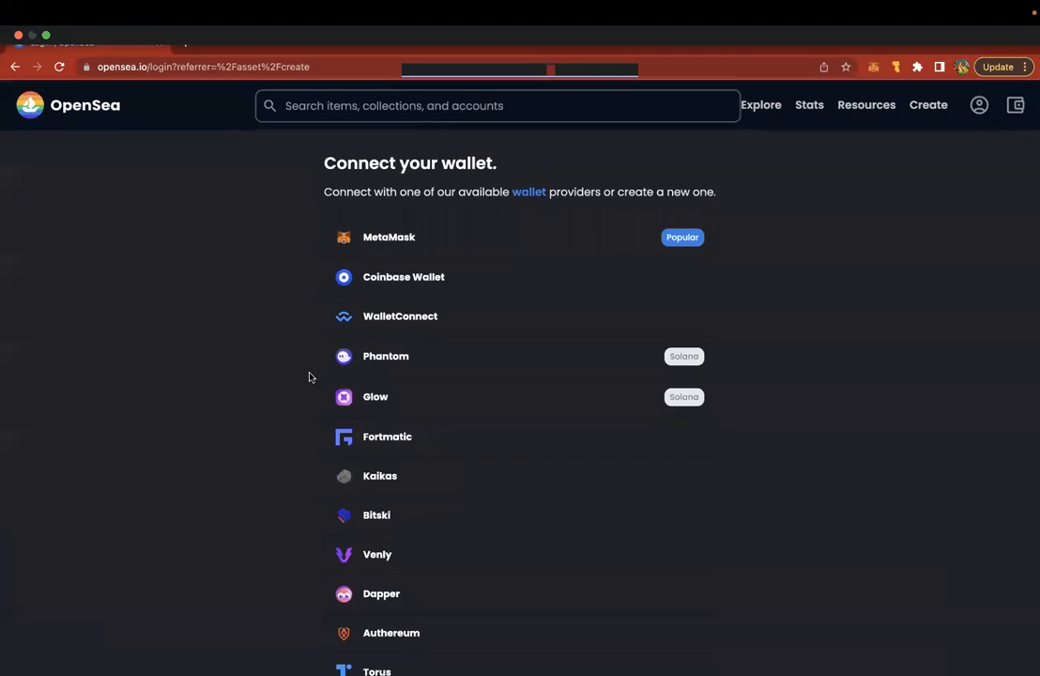
pyautogui.click(408, 237)
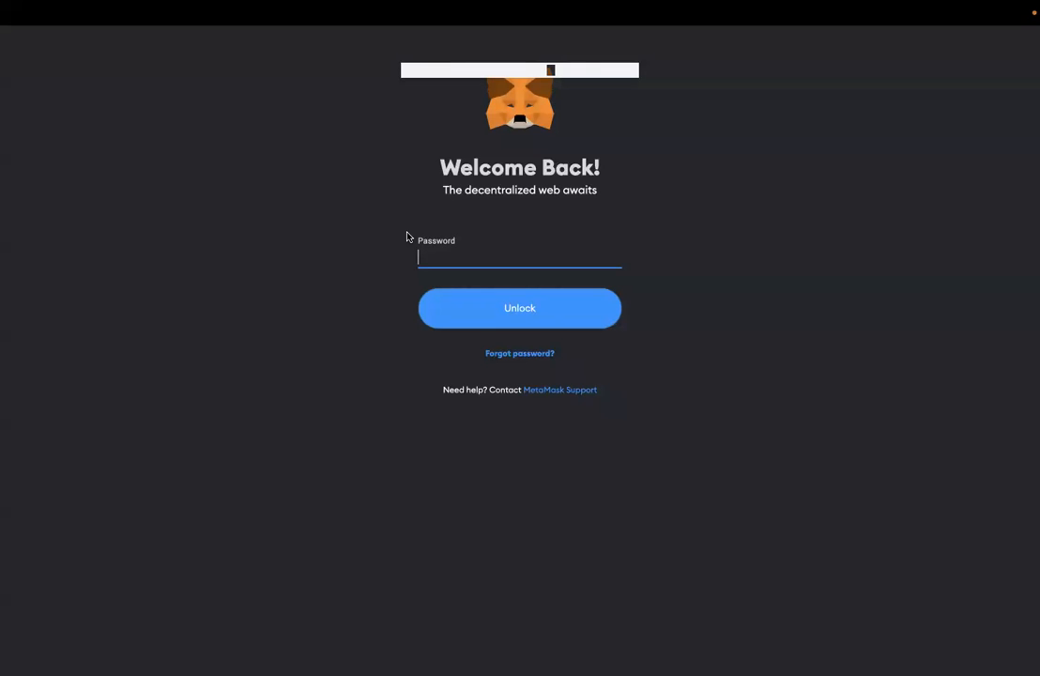
# - Unlock MetaMask with the wallet password
pyautogui.write('••••••••')
pyautogui.press('Return')
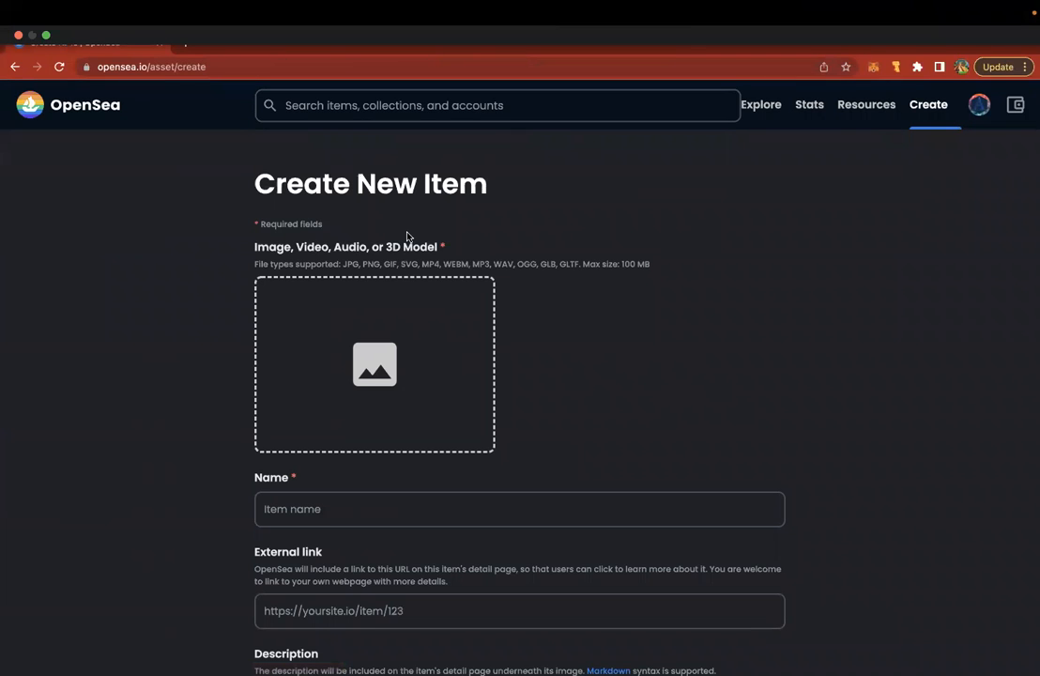
# - Open the file chooser from the Create New Item form's dashed image upload box
pyautogui.scroll(-2, 290, 172)
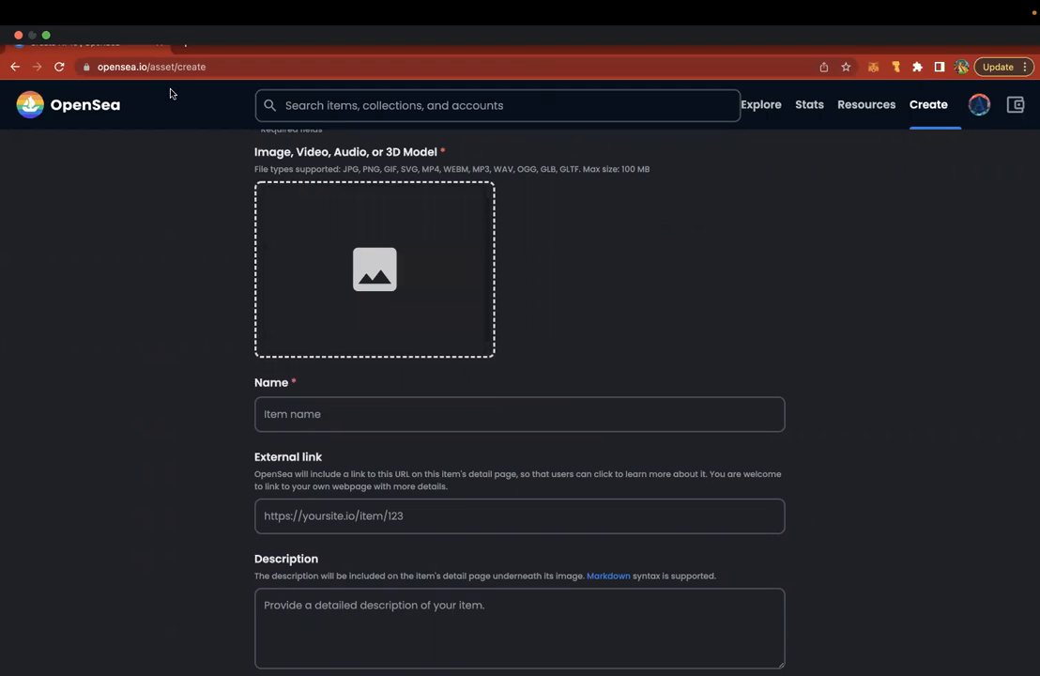
pyautogui.click(130, 64)
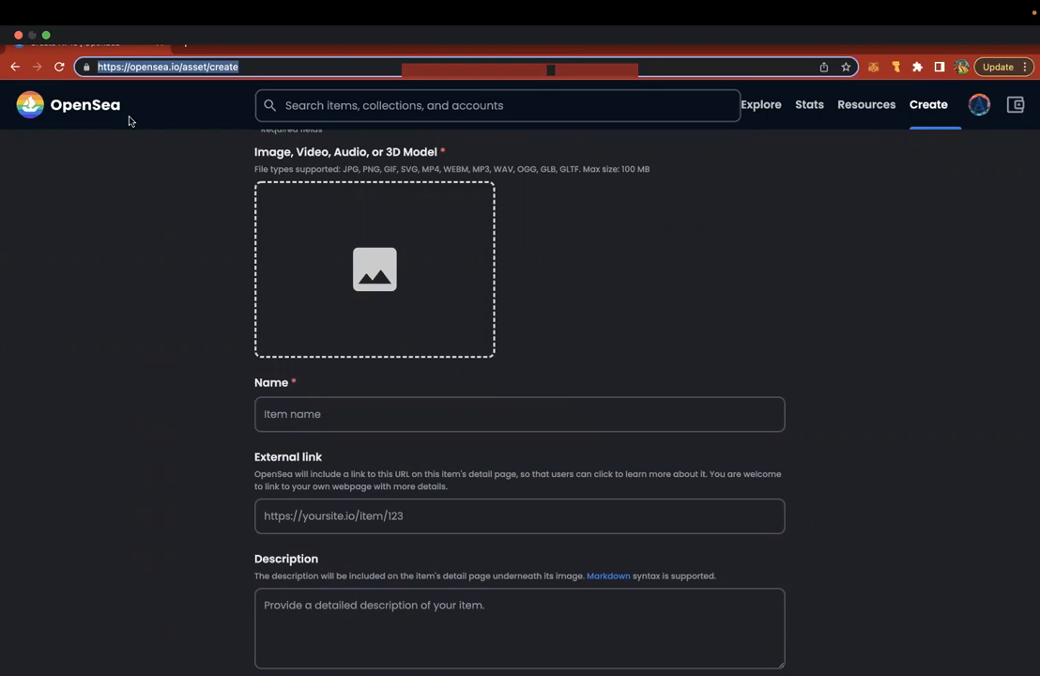
pyautogui.click(120, 243)
pyautogui.scroll(2, 120, 245)
pyautogui.scroll(1, 120, 245)
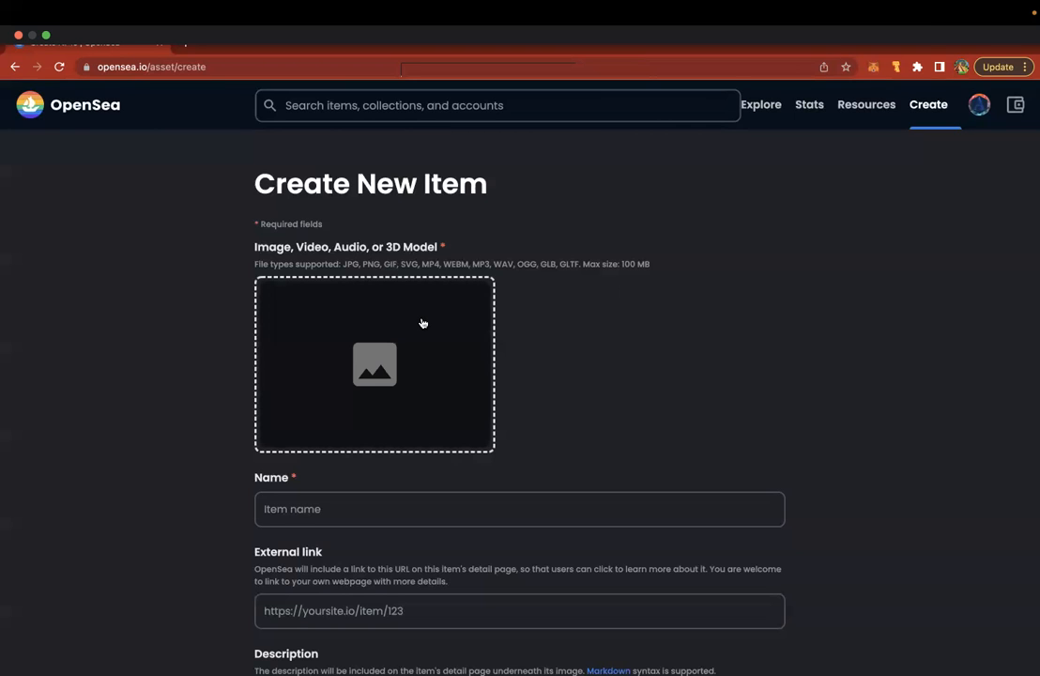
pyautogui.scroll(-2, 422, 323)
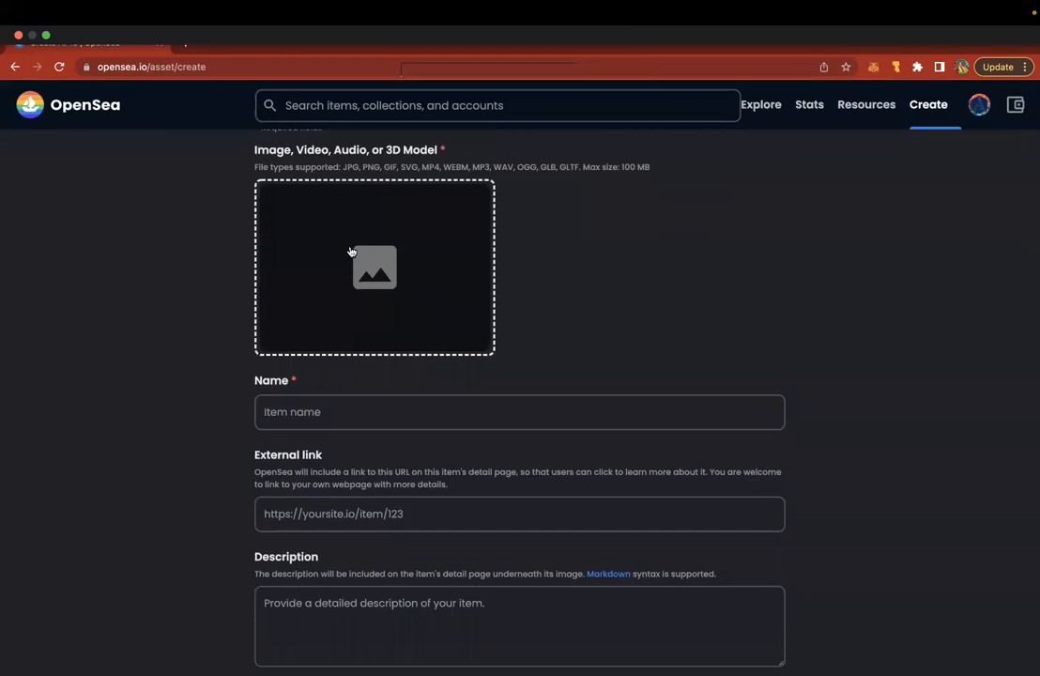
pyautogui.click(350, 252)
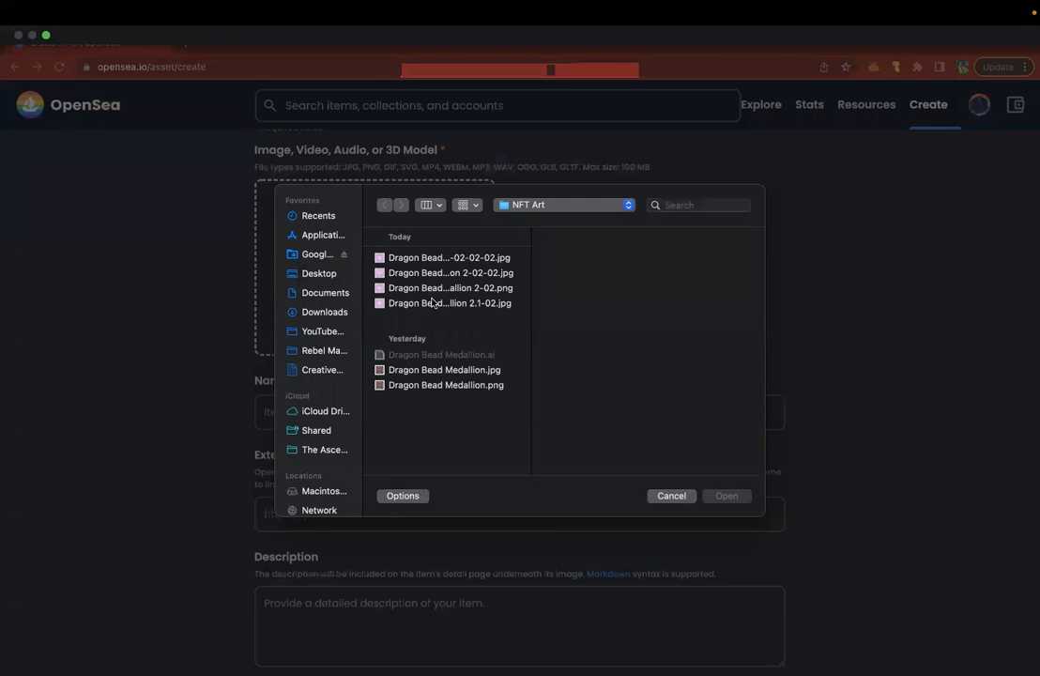
# - Compare the medallion artwork versions and upload Dragon Bead Medallion 2.1-02.jpg
pyautogui.click(431, 304)
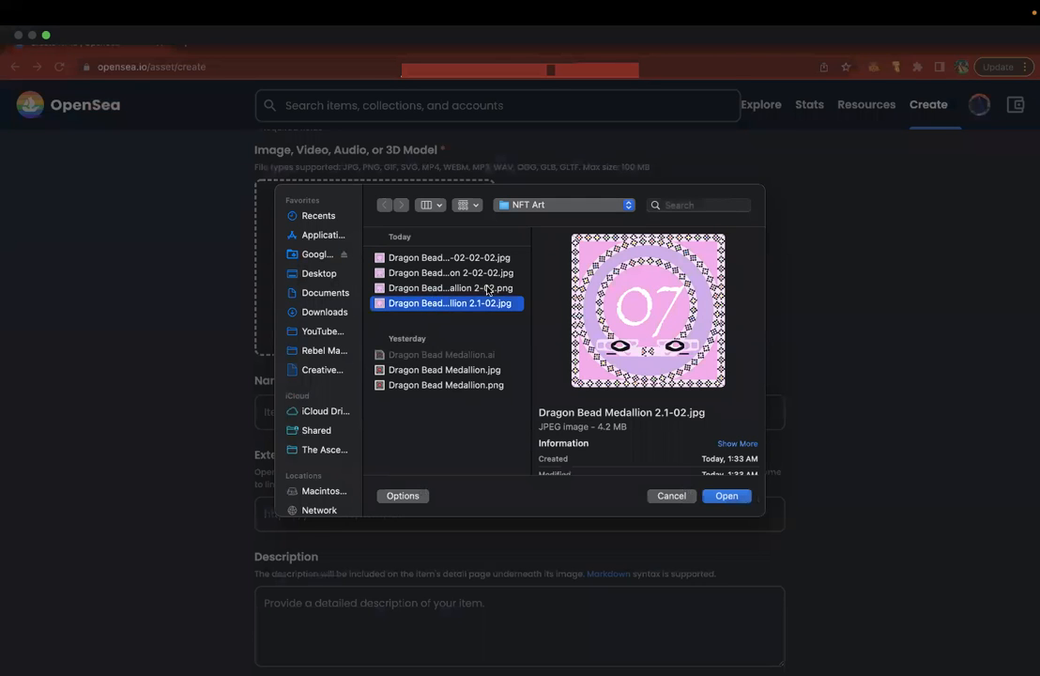
pyautogui.click(430, 286)
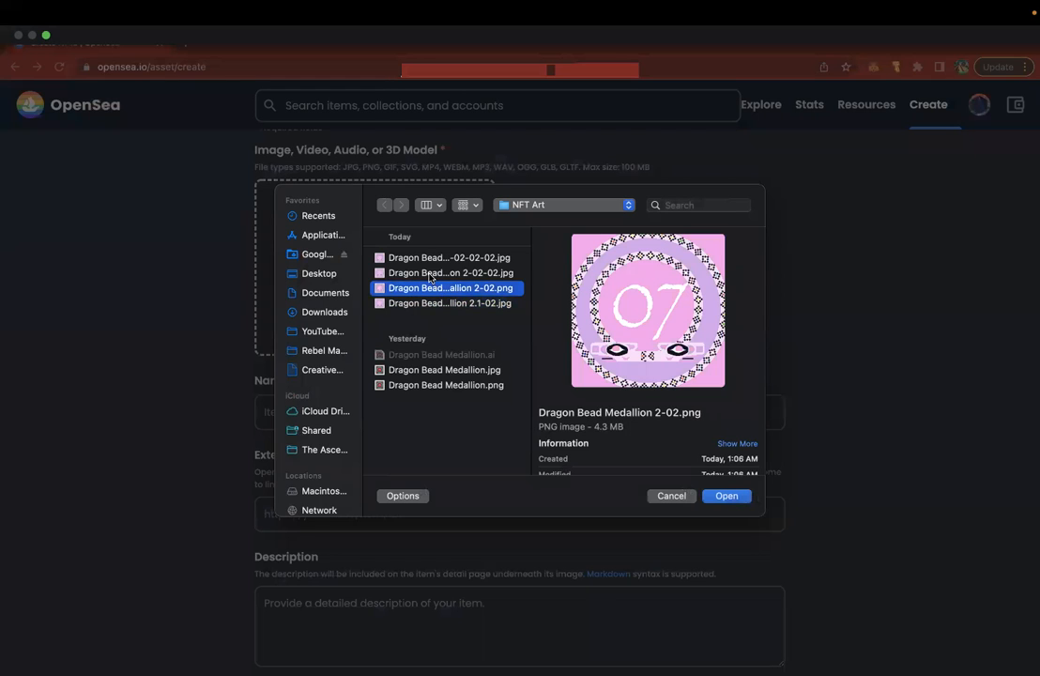
pyautogui.click(430, 274)
pyautogui.click(423, 258)
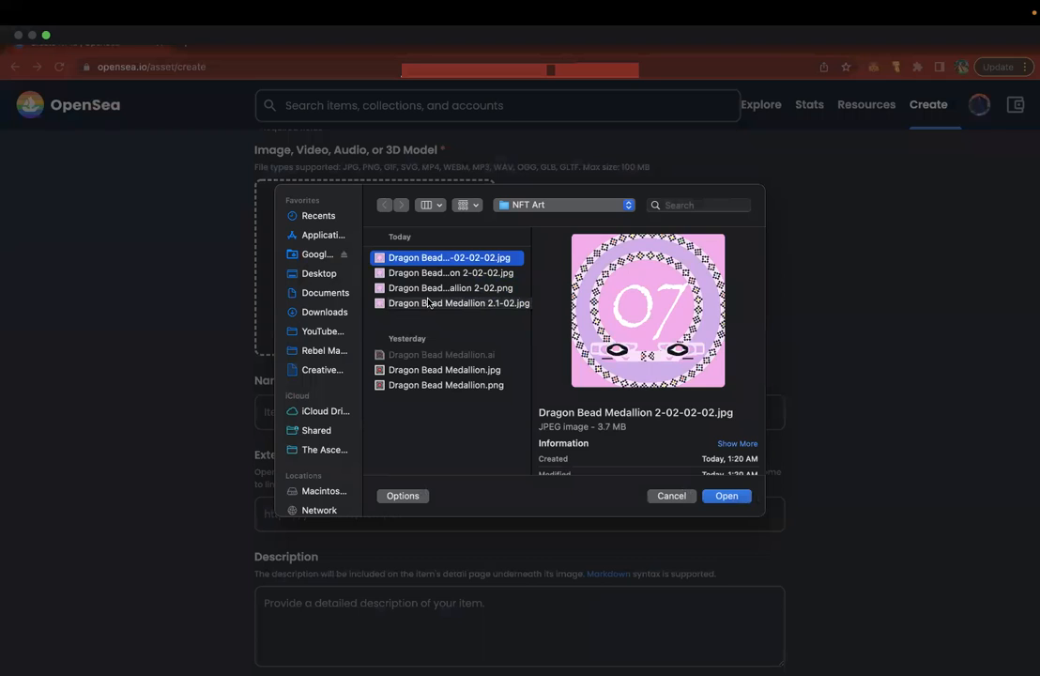
pyautogui.click(429, 303)
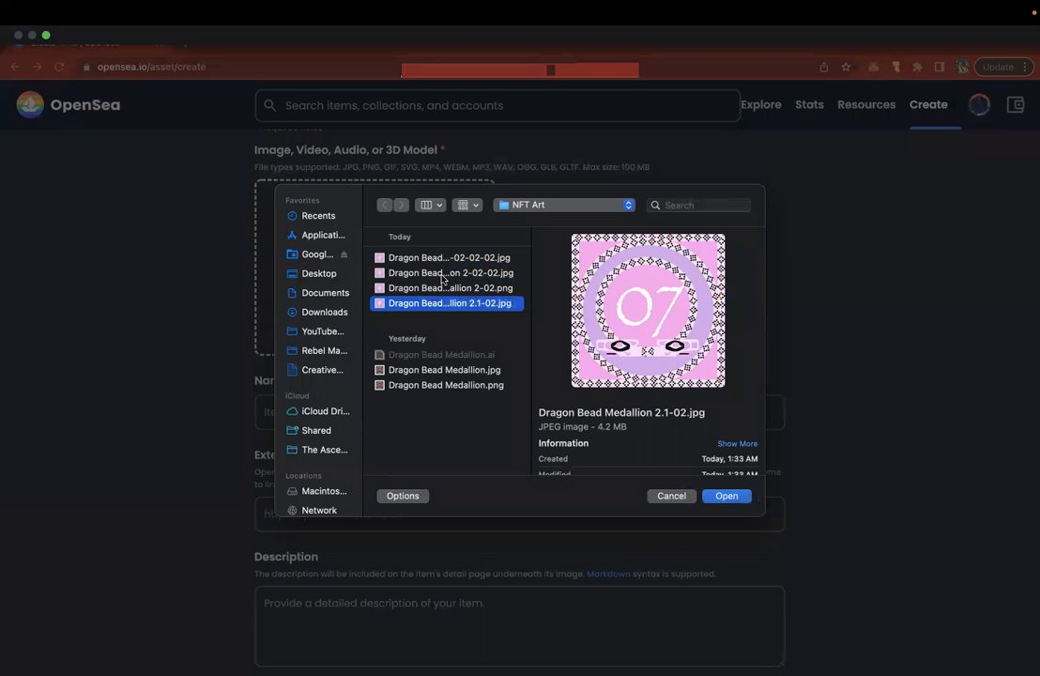
pyautogui.click(724, 496)
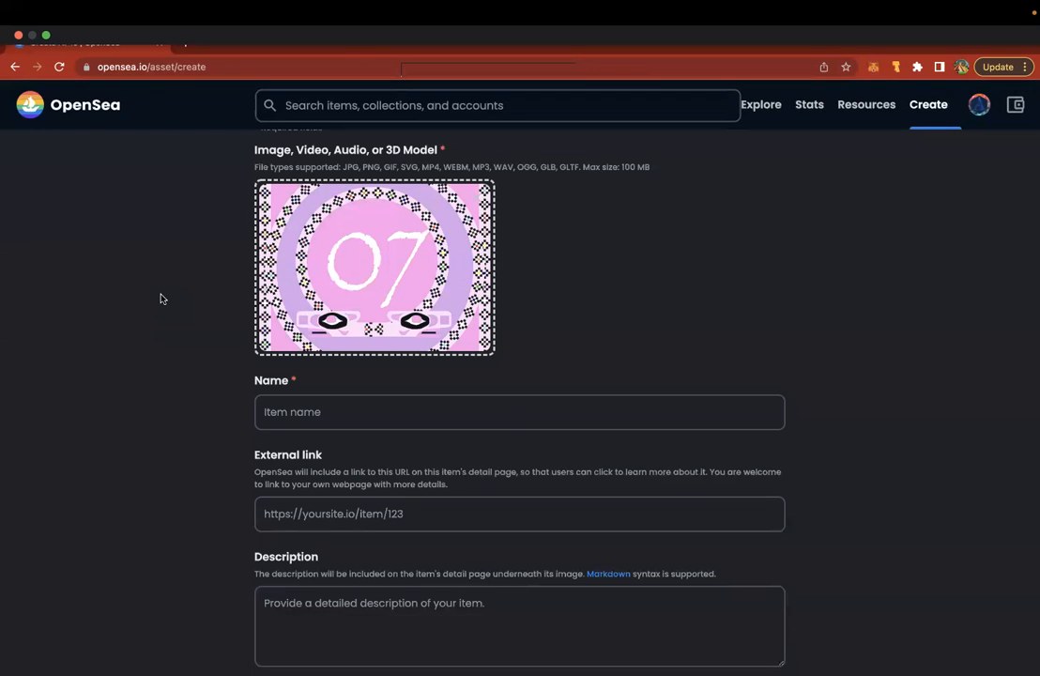
pyautogui.click(332, 422)
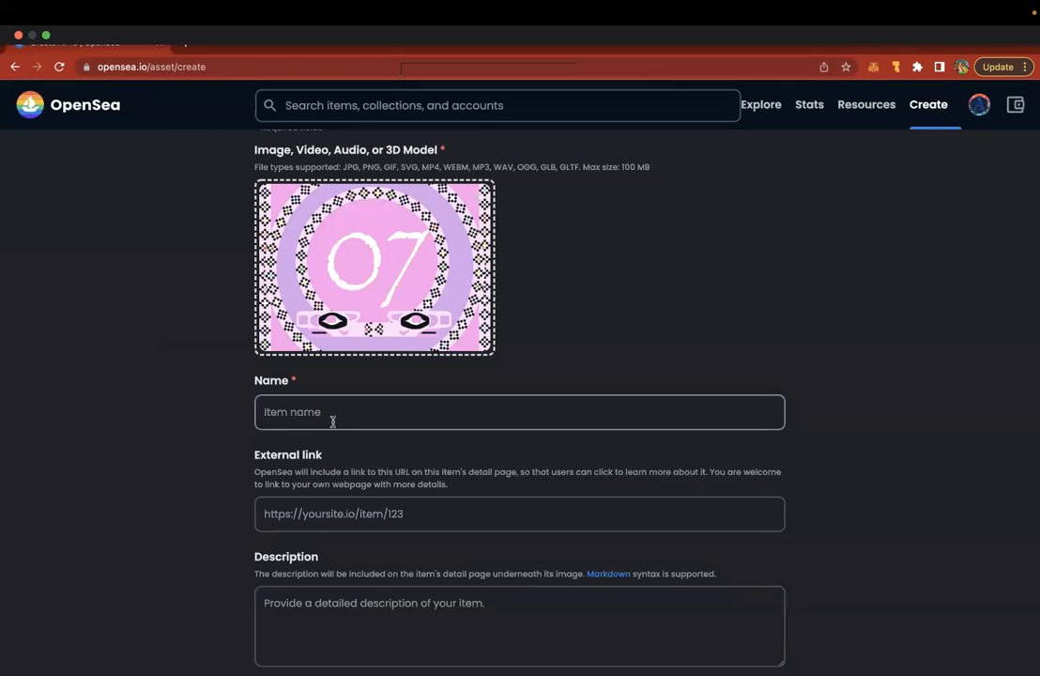
pyautogui.write('Dragonb')
pyautogui.press('BackSpace')
pyautogui.write('Bea')
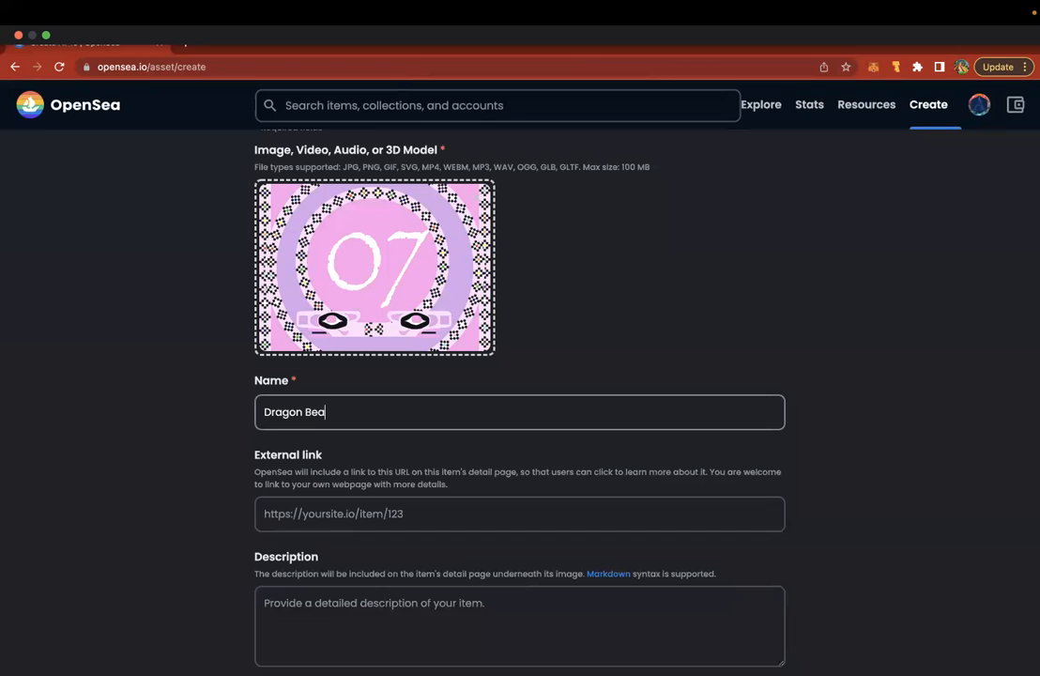
pyautogui.write('d Medallion')
pyautogui.click(319, 516)
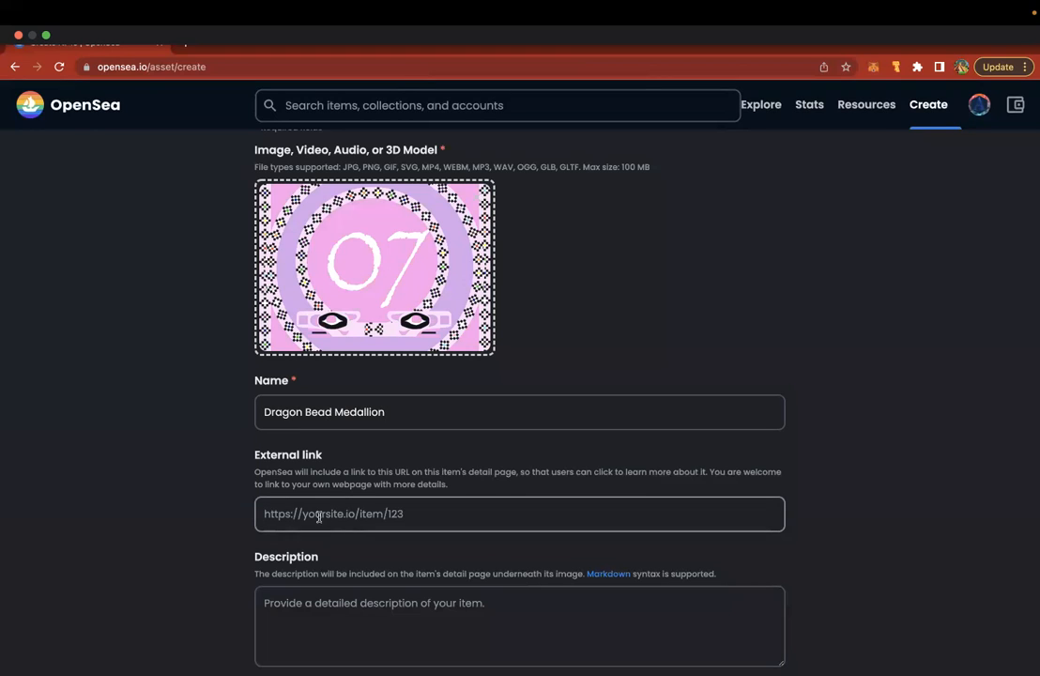
pyautogui.write('https://www.the-a')
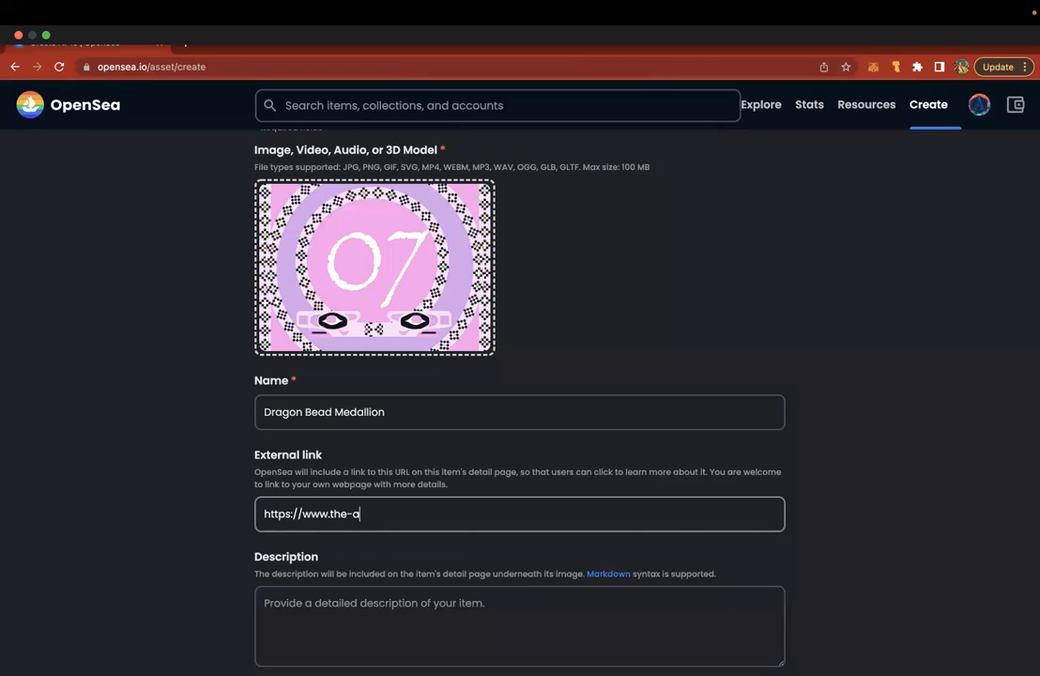
pyautogui.write('scendant.com')
pyautogui.moveTo(978, 105)
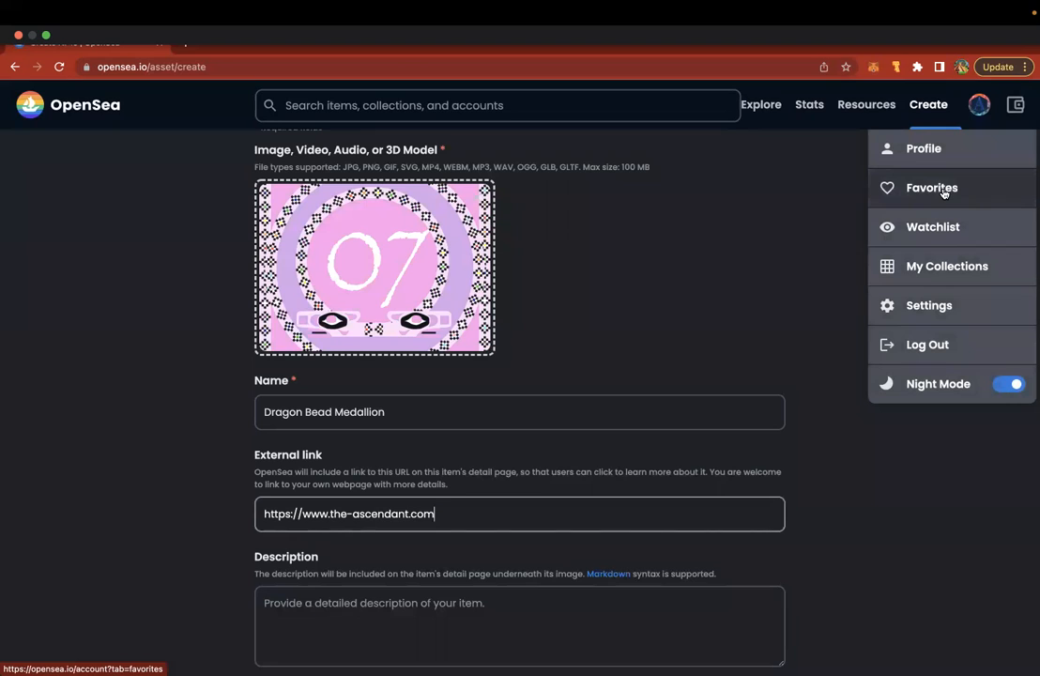
# - Move My Collections into its own window tiled left, with the Create form on the right
pyautogui.rightClick(922, 270)
pyautogui.click(822, 271)
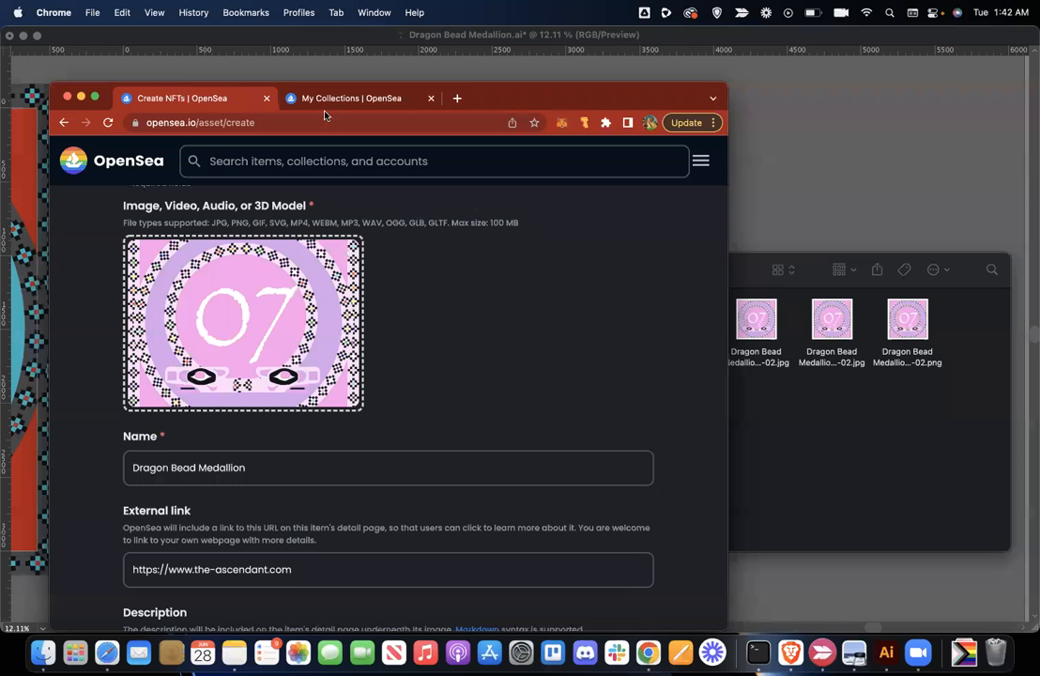
pyautogui.moveTo(325, 100); pyautogui.dragTo(567, 164)
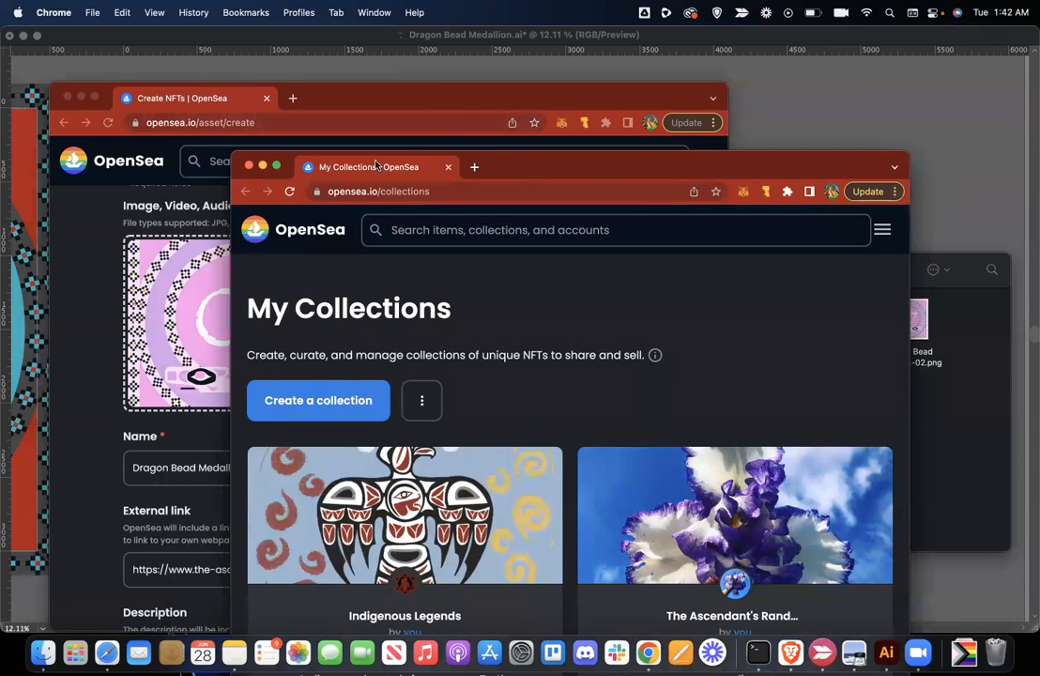
pyautogui.moveTo(276, 166)
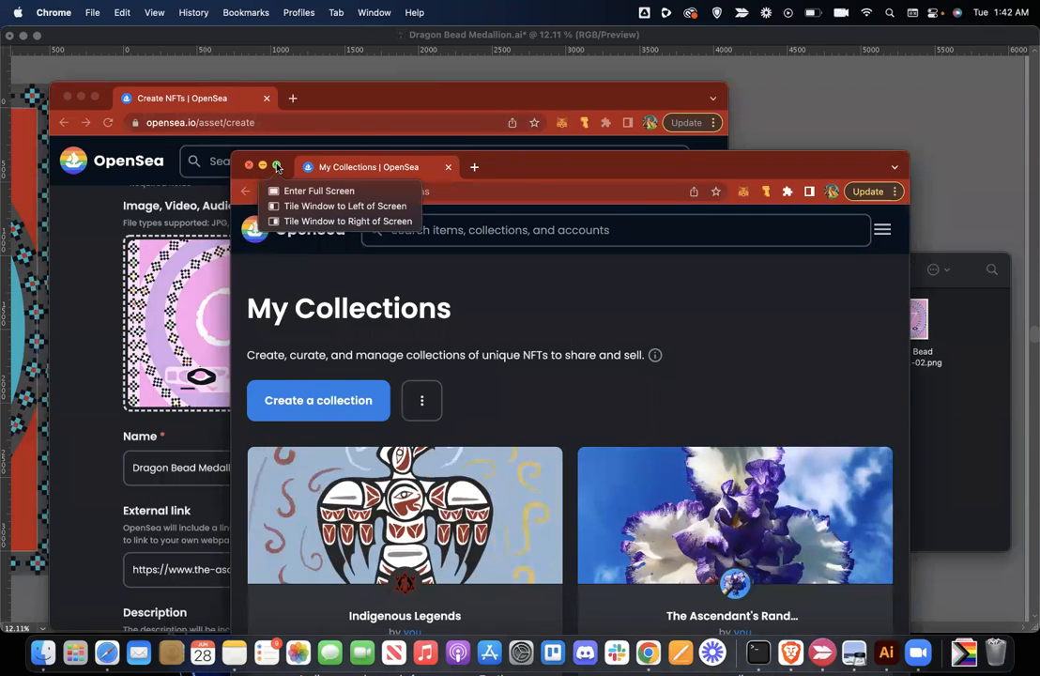
pyautogui.click(295, 205)
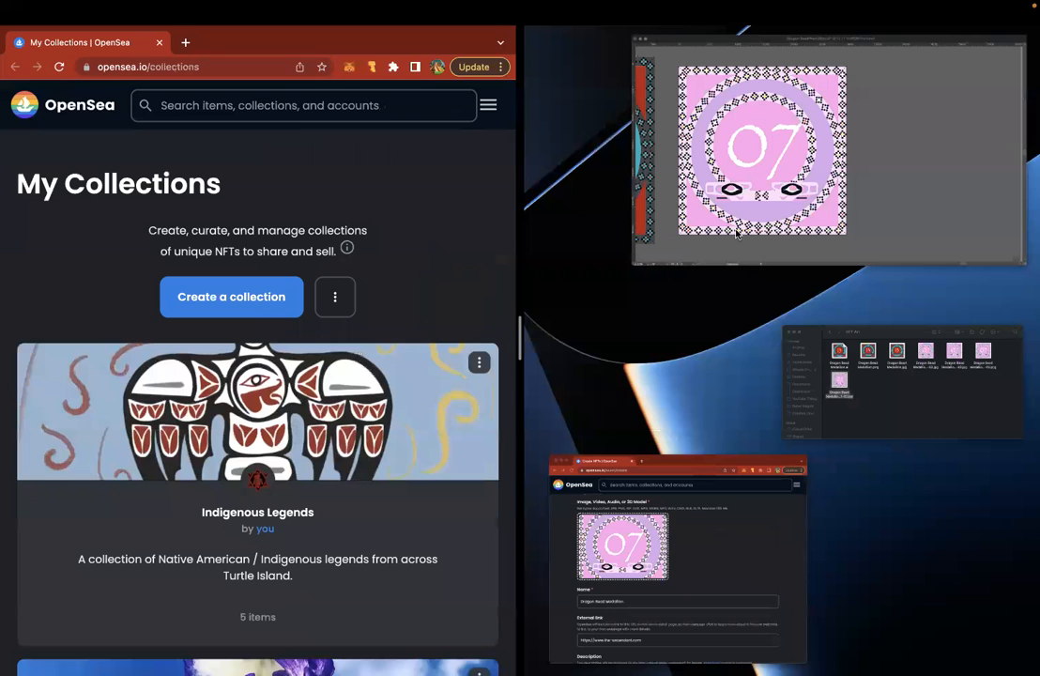
pyautogui.click(684, 525)
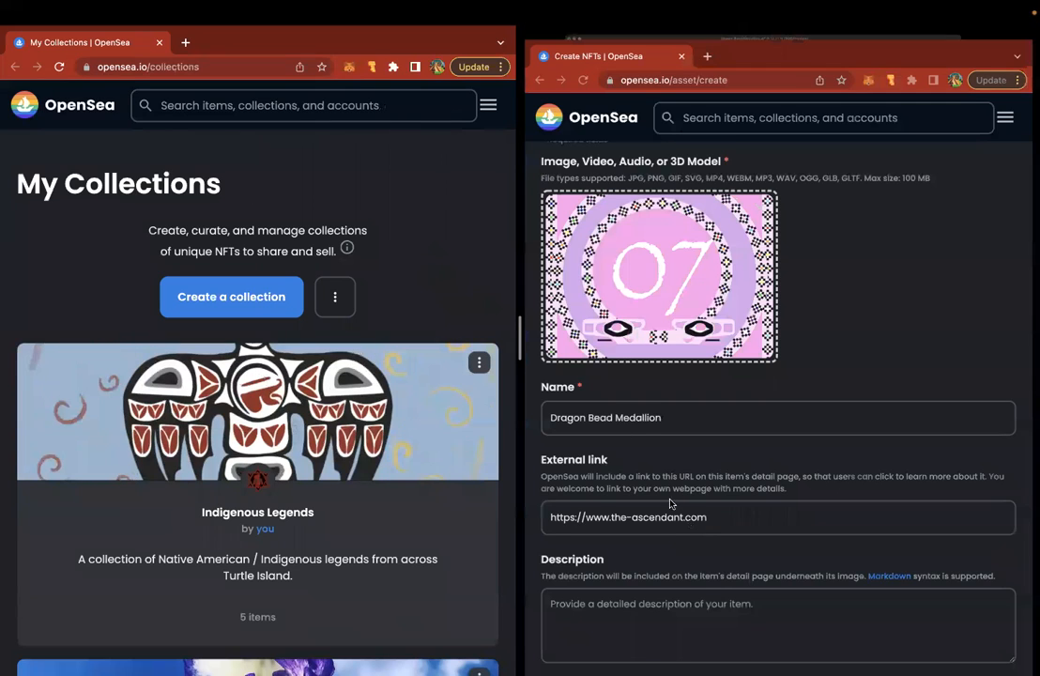
# - Open 07 Dragon Bead Medallion from Indigenous Legends and bring up its edit form
pyautogui.scroll(-4, 328, 256)
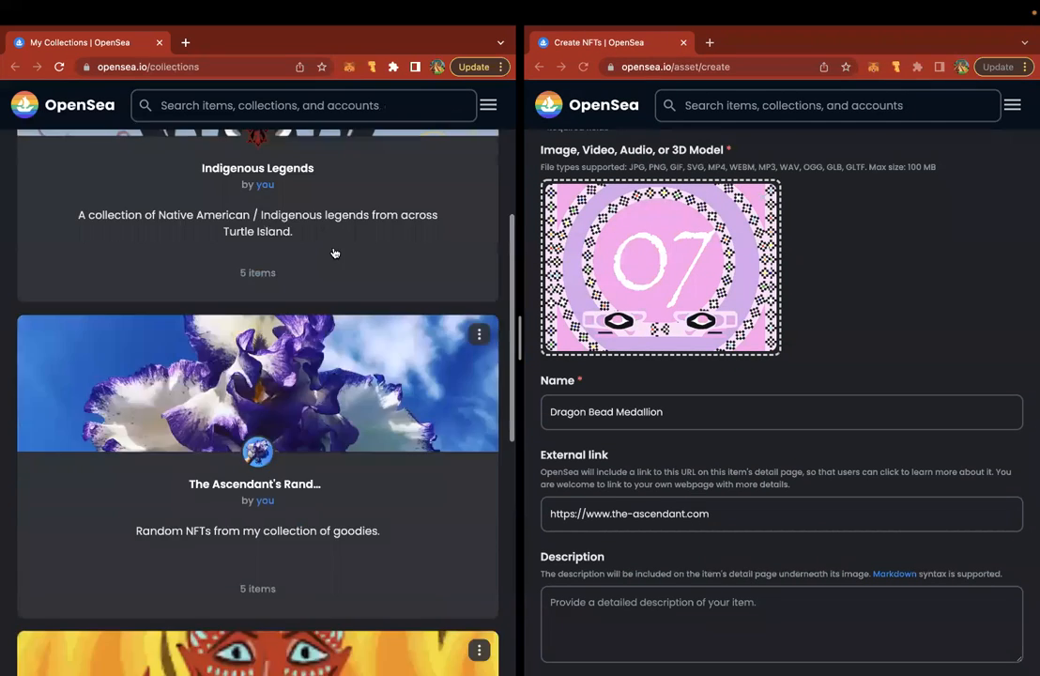
pyautogui.scroll(2, 324, 255)
pyautogui.click(318, 255)
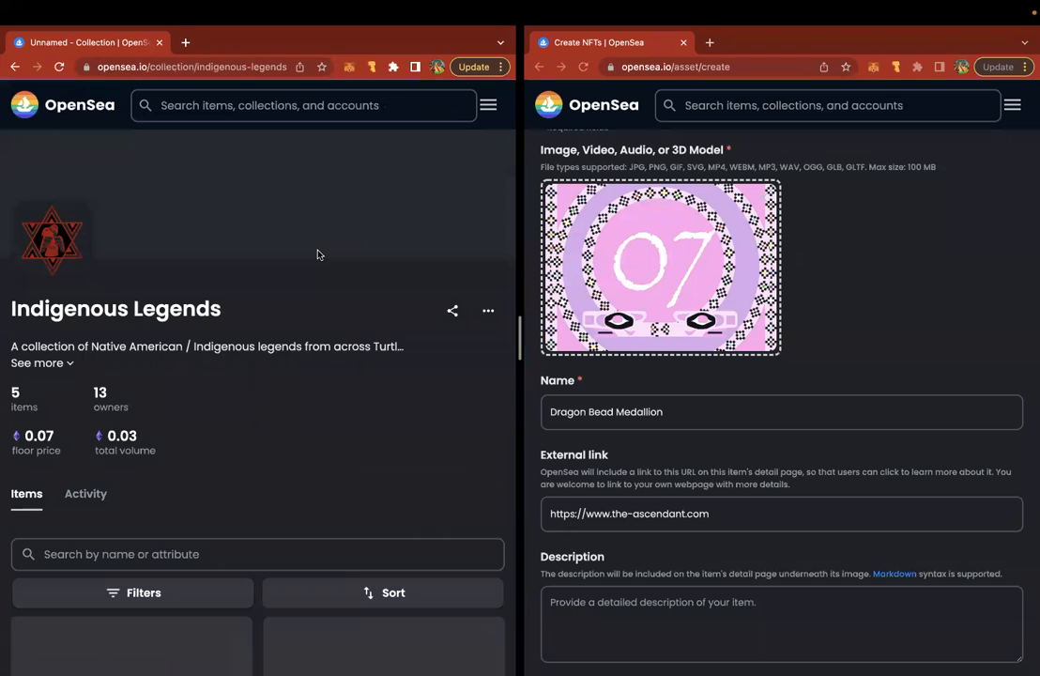
pyautogui.scroll(-2, 318, 255)
pyautogui.scroll(-3, 318, 255)
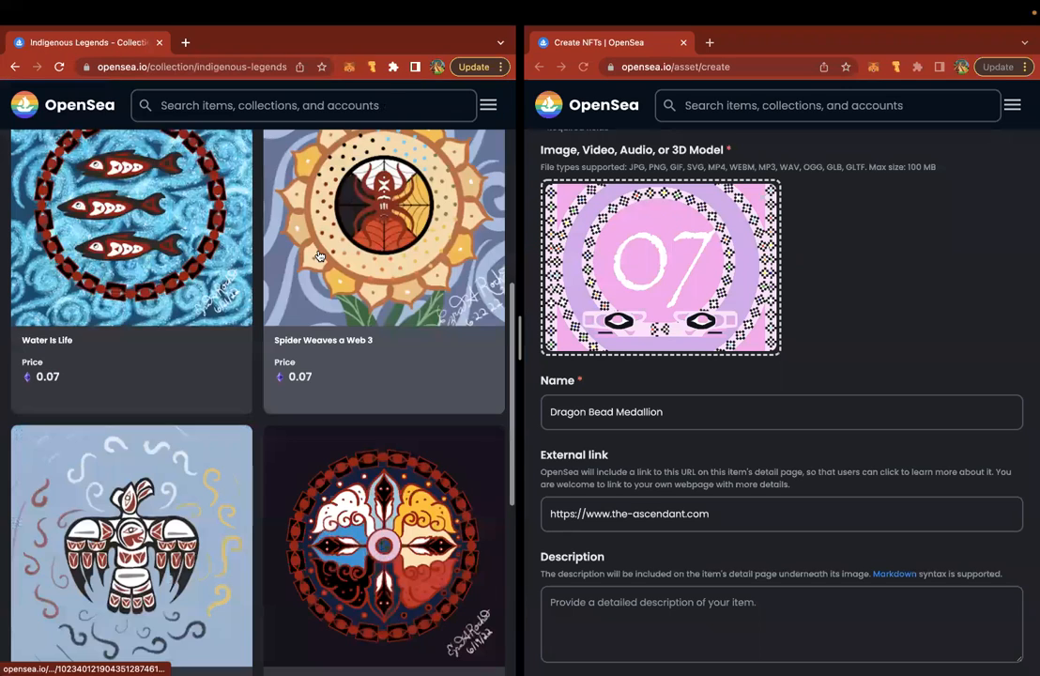
pyautogui.scroll(-4, 319, 255)
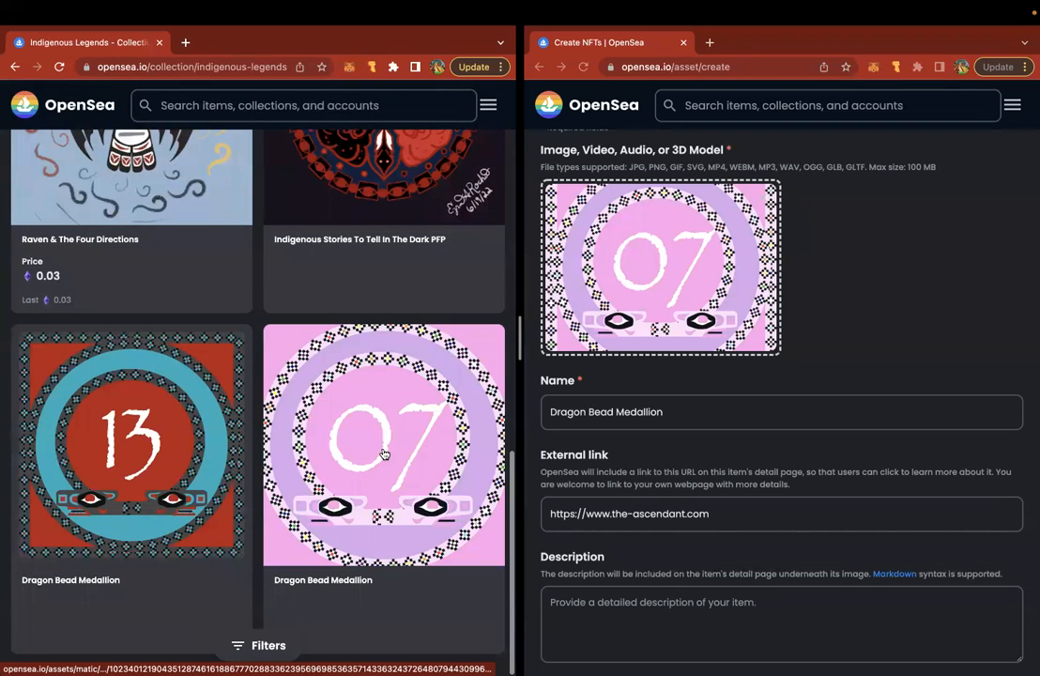
pyautogui.click(383, 455)
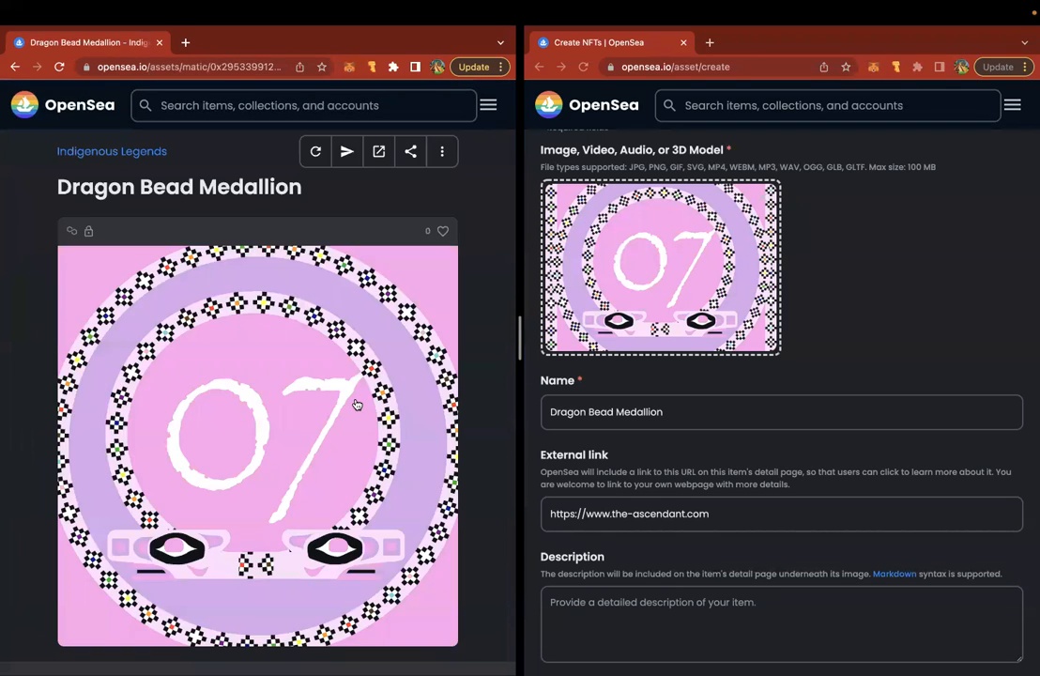
pyautogui.click(442, 159)
pyautogui.click(442, 158)
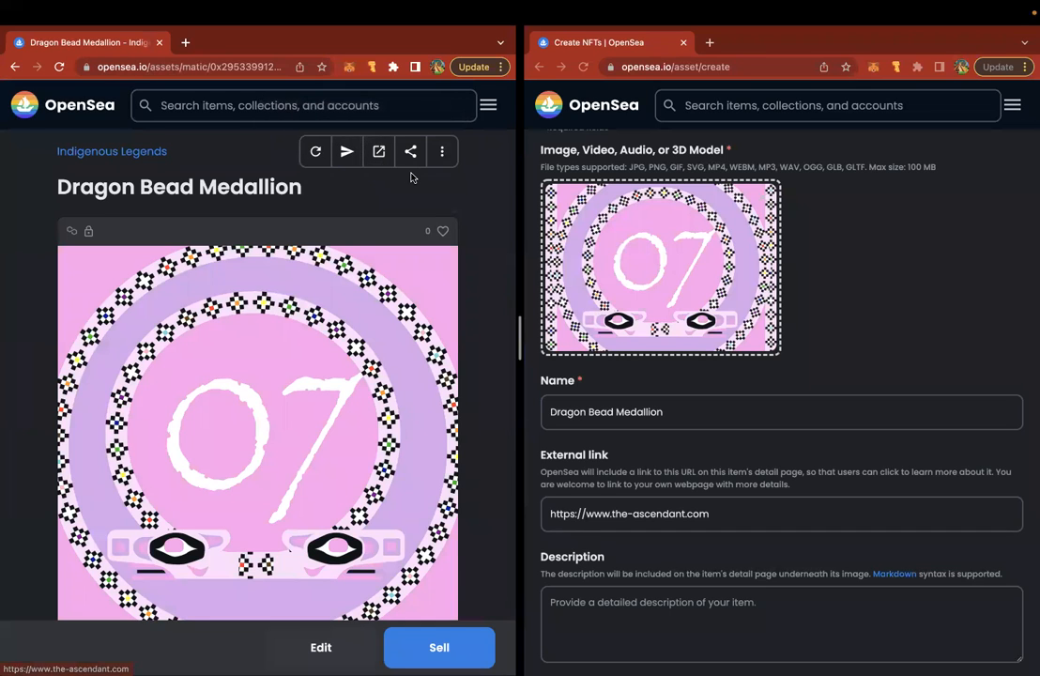
pyautogui.scroll(-2, 411, 176)
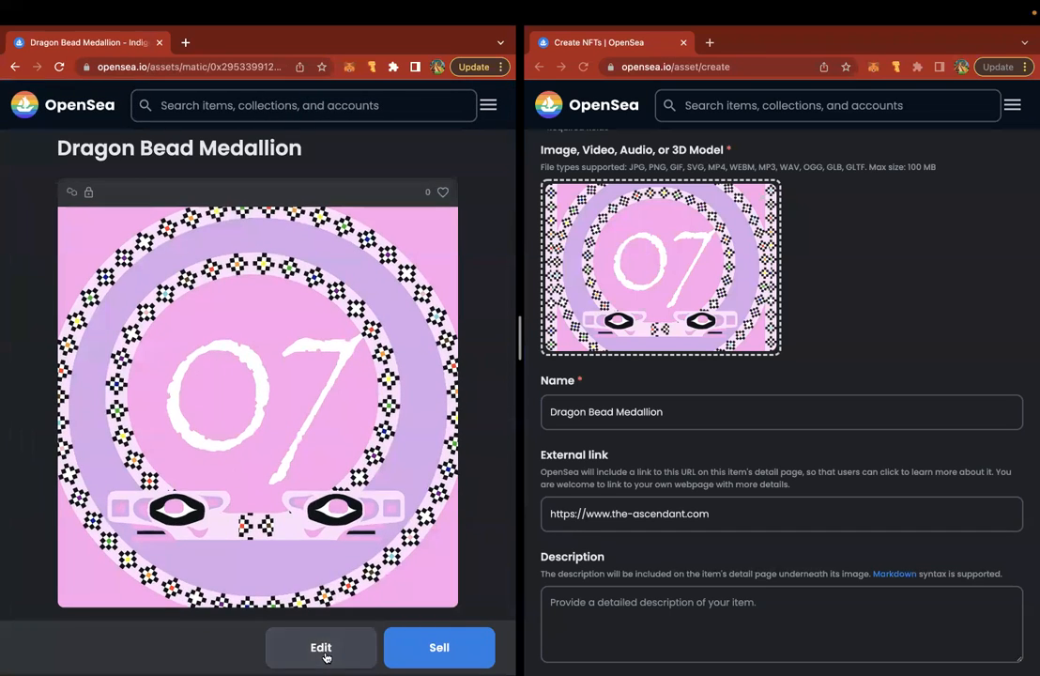
pyautogui.click(324, 586)
# - Append '(Glitch)' to the existing medallion's name
pyautogui.scroll(-2, 344, 397)
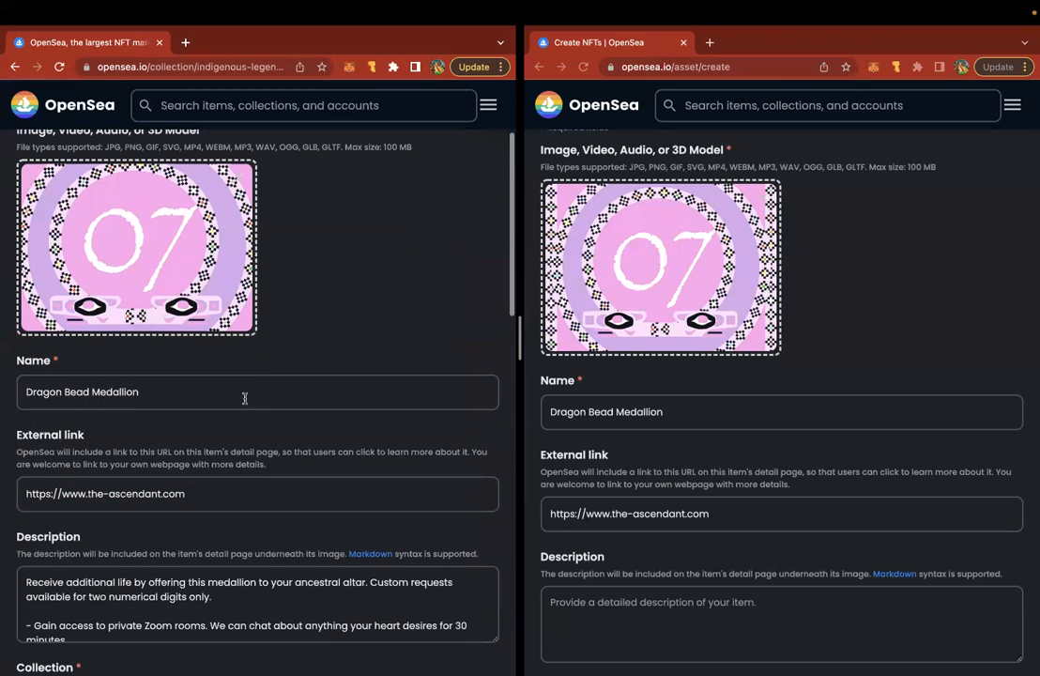
pyautogui.click(208, 391)
pyautogui.write('(Glitch')
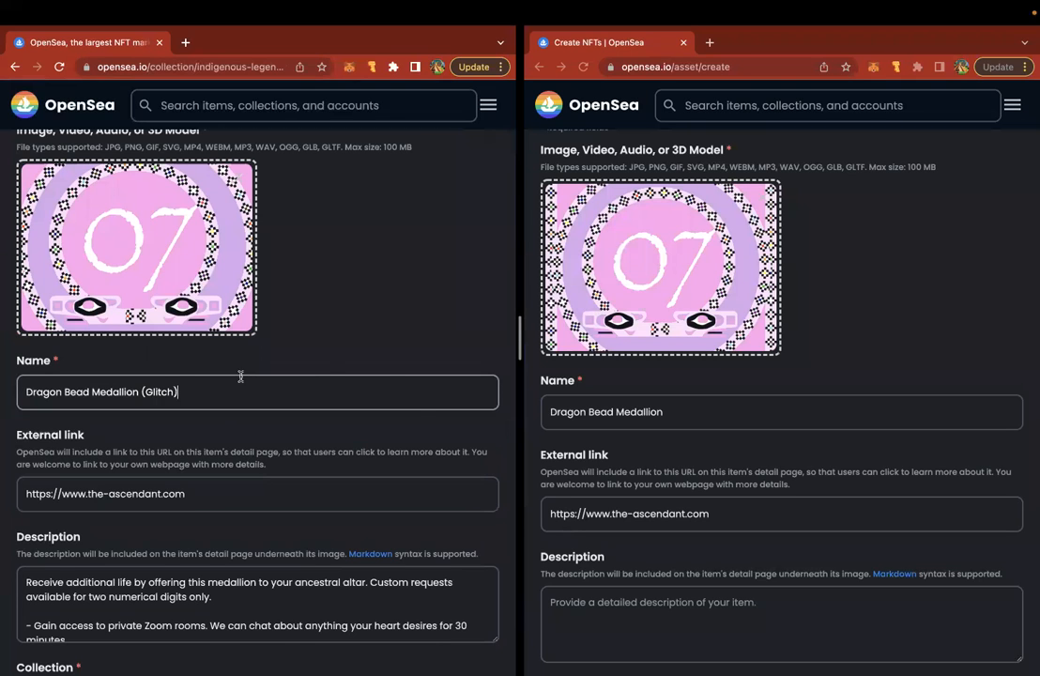
# - Copy the old medallion's perks description into the new item's description and enlarge the box
pyautogui.scroll(-5, 418, 408)
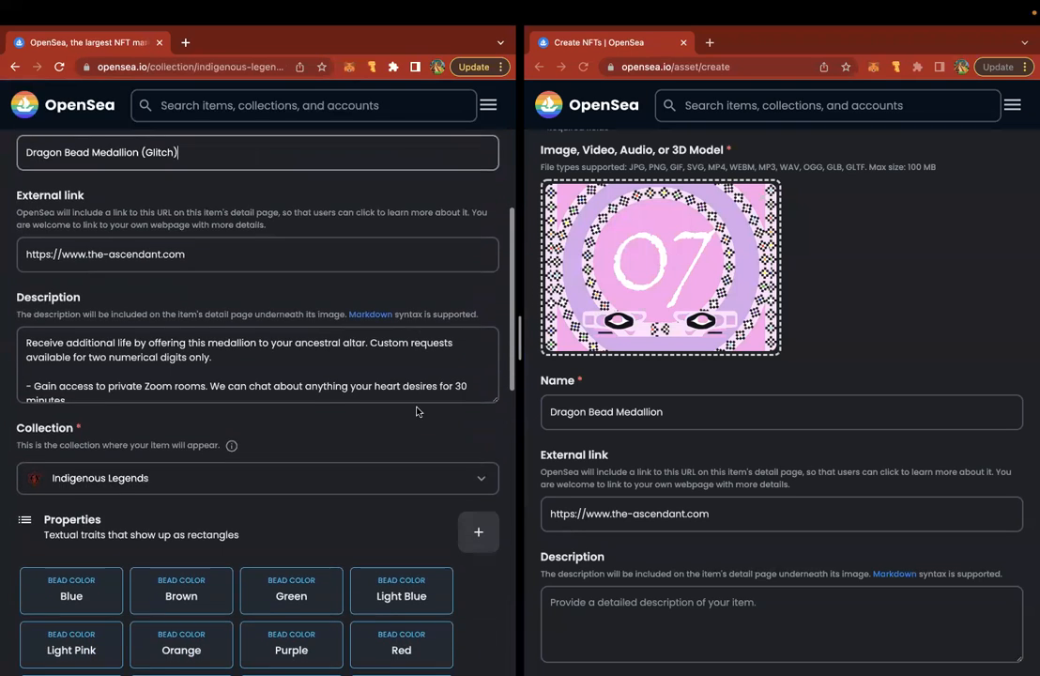
pyautogui.click(350, 339)
pyautogui.doubleClick(322, 342)
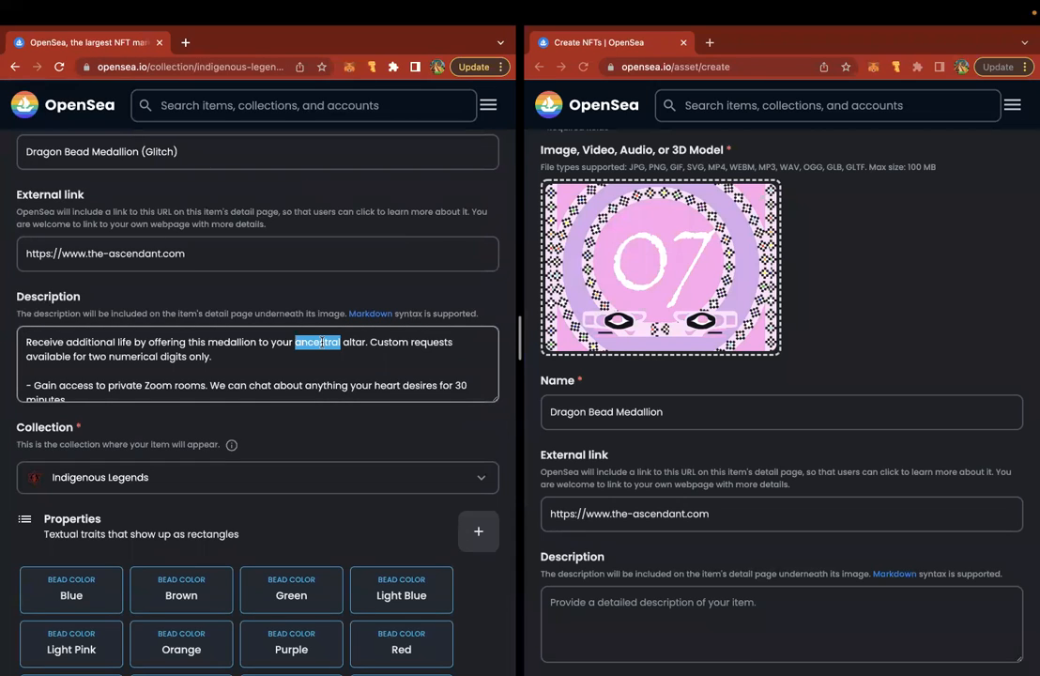
pyautogui.hotkey('ctrl', 'a')
pyautogui.hotkey('ctrl', 'c')
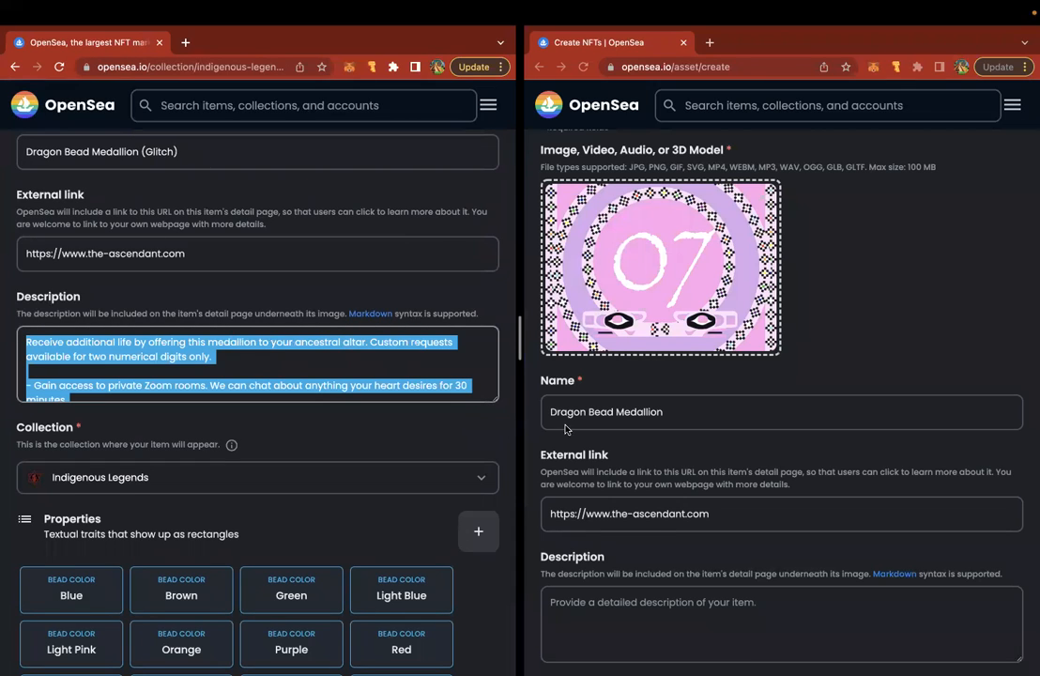
pyautogui.click(593, 619)
pyautogui.hotkey('ctrl', 'v')
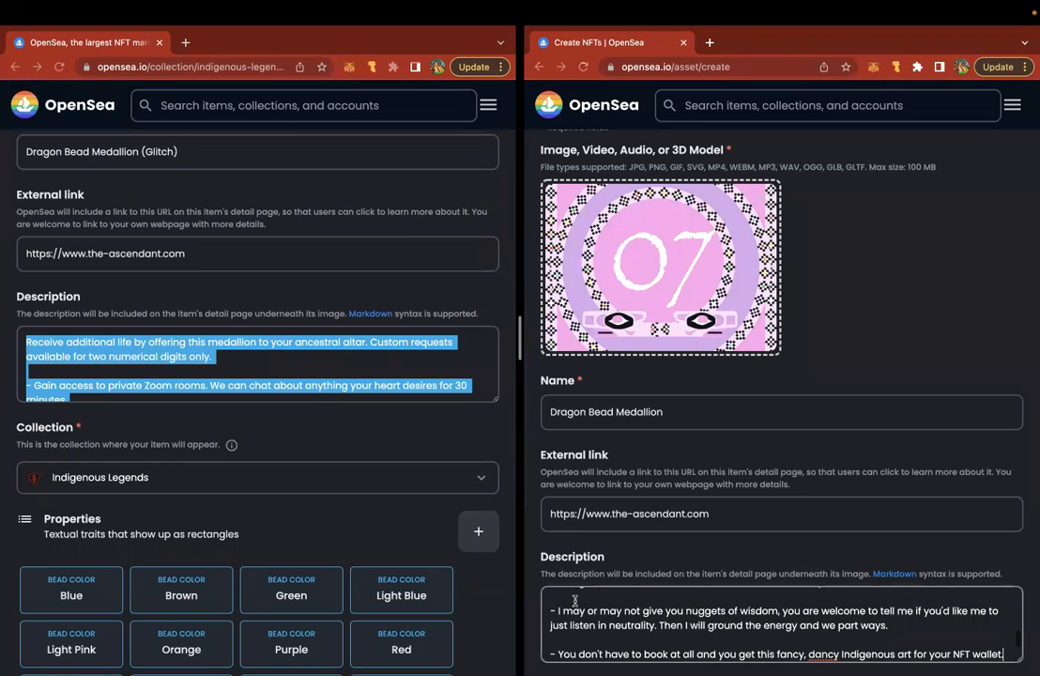
pyautogui.scroll(-1, 637, 464)
pyautogui.scroll(-3, 637, 464)
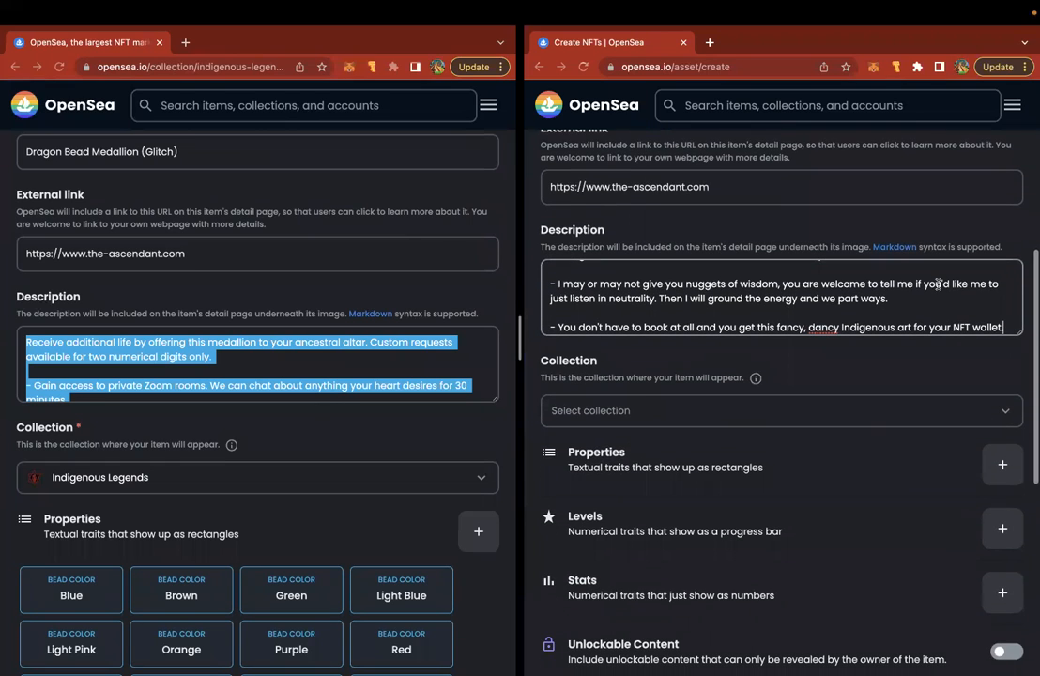
pyautogui.moveTo(1019, 328); pyautogui.dragTo(980, 591)
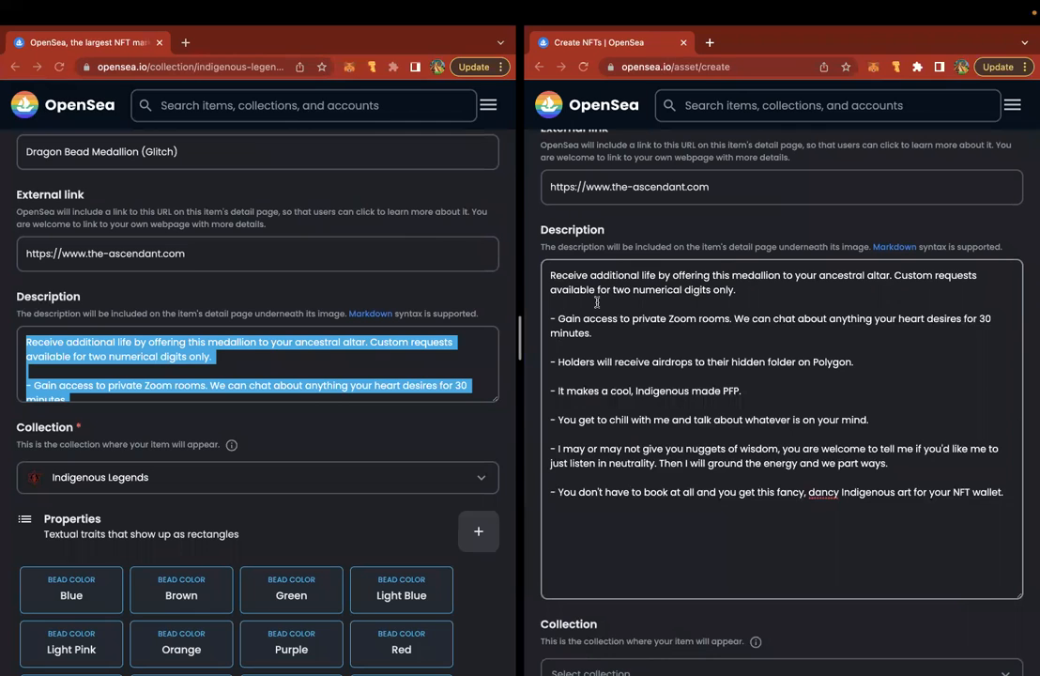
pyautogui.scroll(-5, 601, 220)
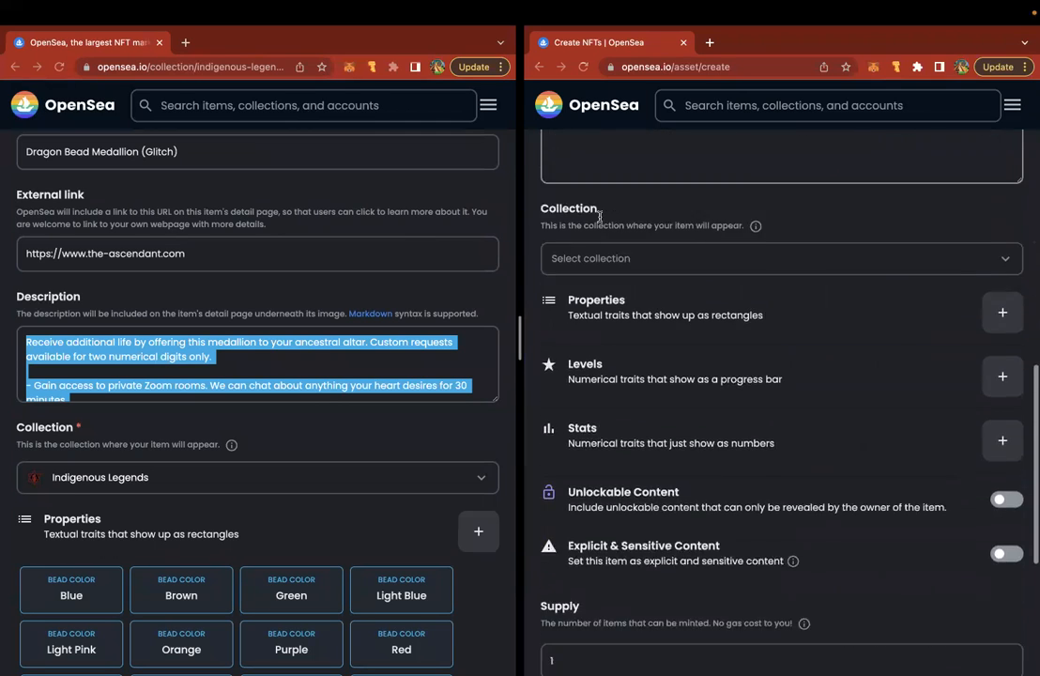
# - Choose Indigenous Legends from the Select collection dropdown on the Create page
pyautogui.scroll(-1, 596, 225)
pyautogui.scroll(1, 591, 239)
pyautogui.click(588, 243)
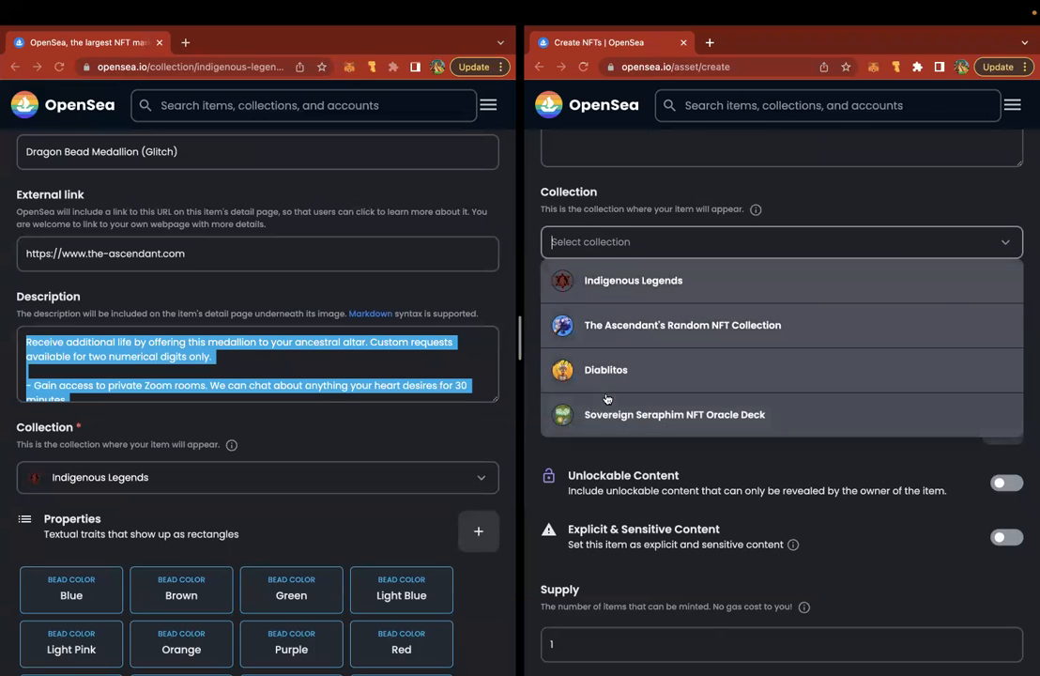
pyautogui.click(606, 282)
pyautogui.scroll(-2, 605, 280)
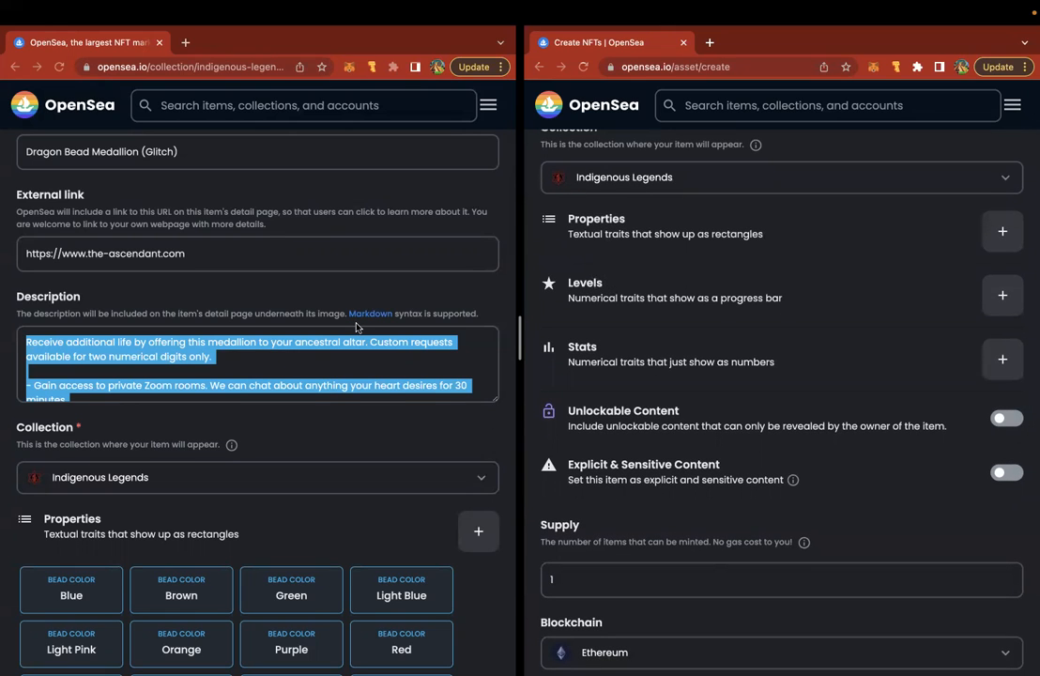
pyautogui.scroll(-4, 358, 262)
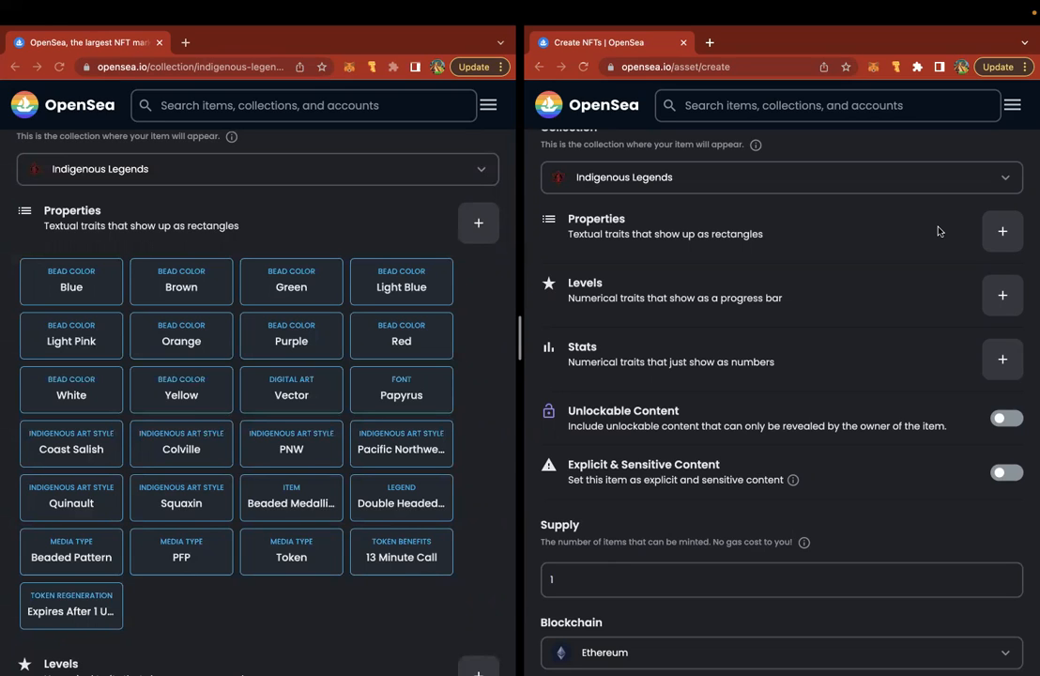
# - Add Bead Color properties with names Blue and Brown in the Add Properties dialog
pyautogui.click(1002, 231)
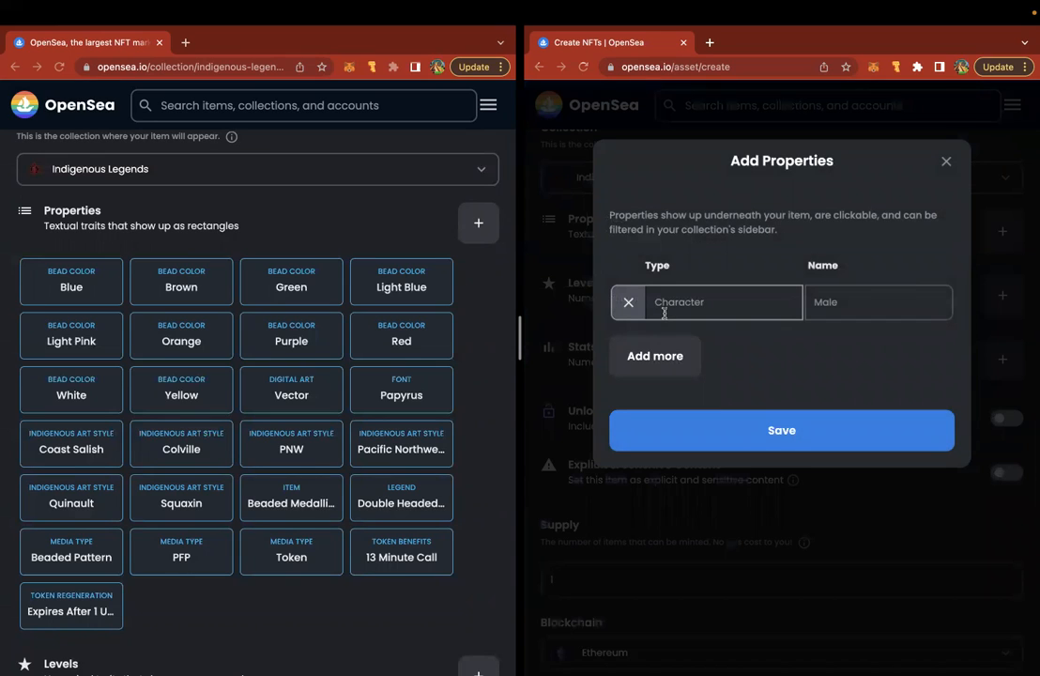
pyautogui.write('Bead Color')
pyautogui.tripleClick(661, 302)
pyautogui.press('super+c')
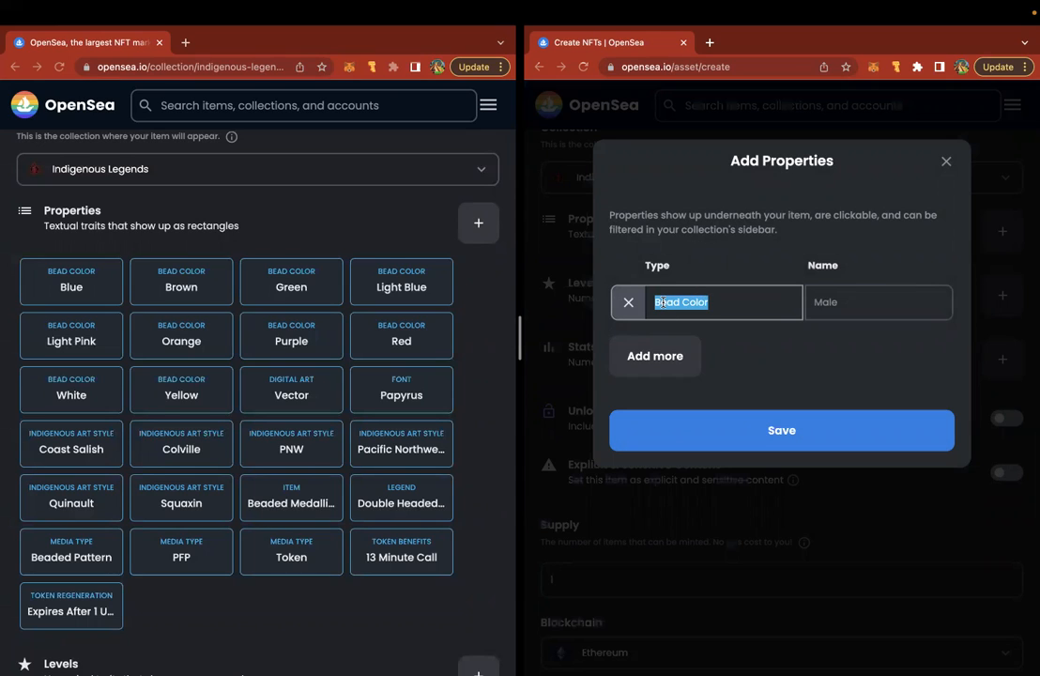
pyautogui.click(851, 301)
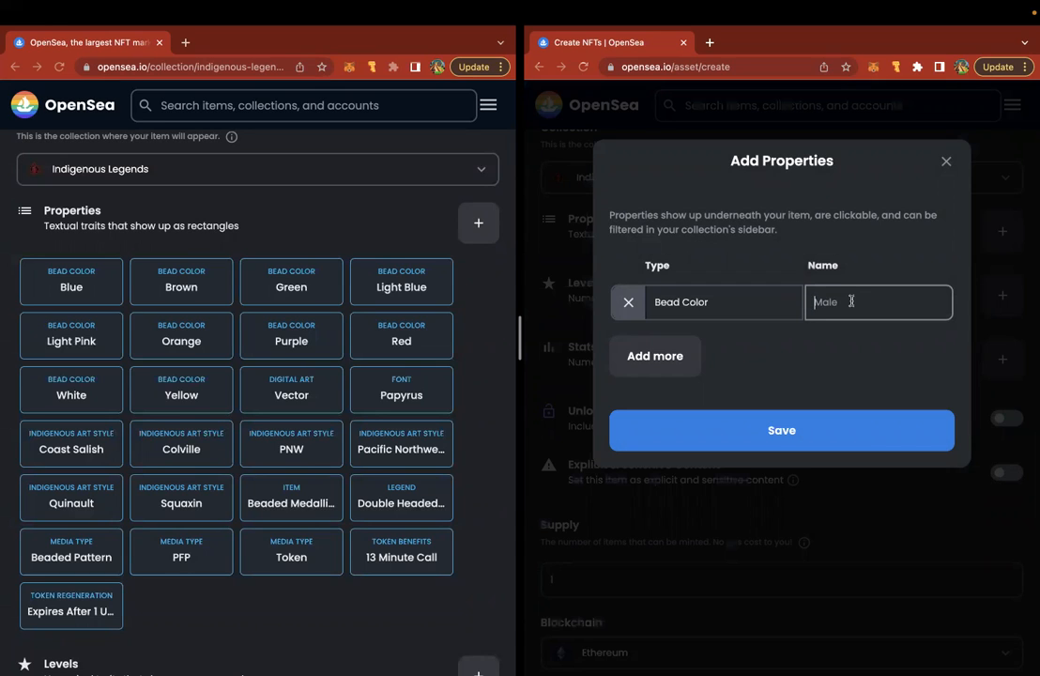
pyautogui.write('Blue')
pyautogui.click(668, 357)
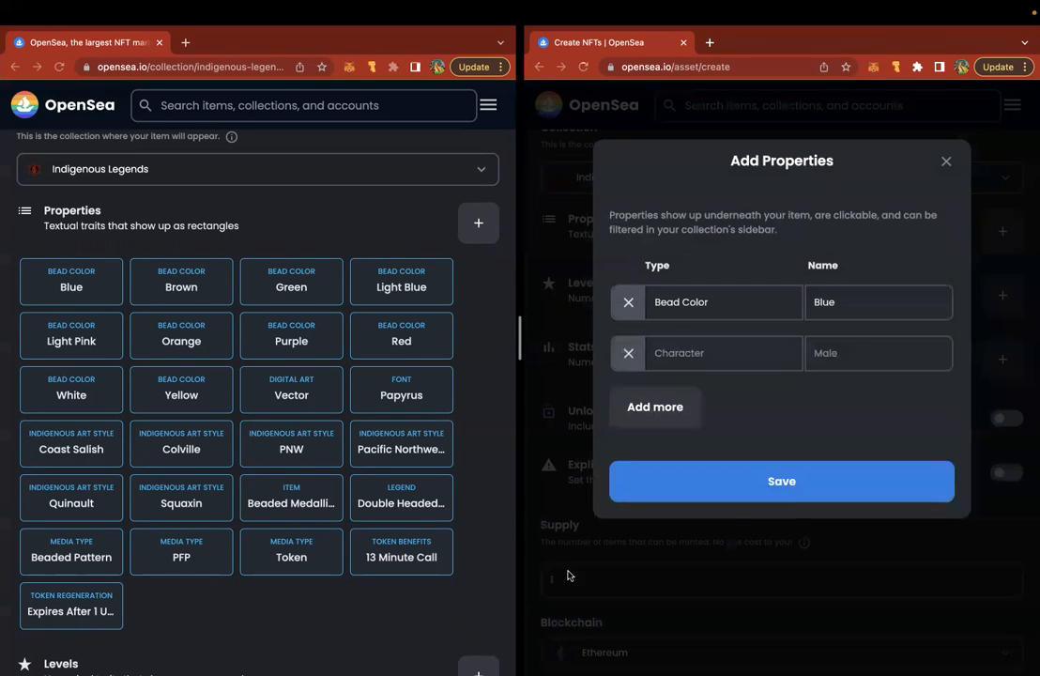
pyautogui.click(682, 357)
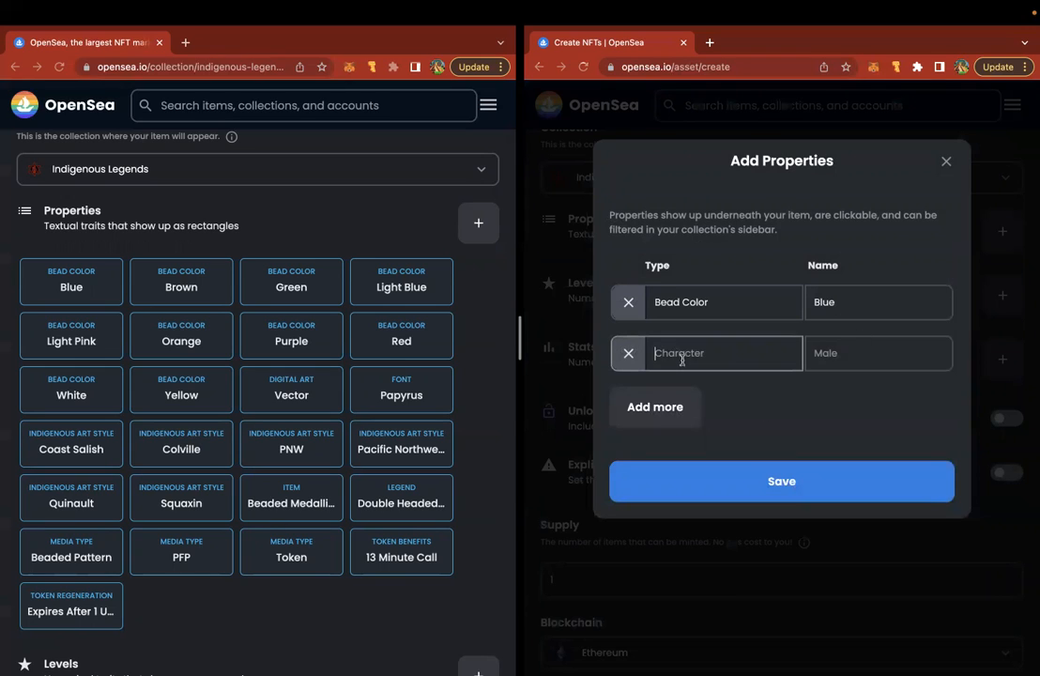
pyautogui.write('Bead Color')
pyautogui.press('Tab')
pyautogui.write('Brown')
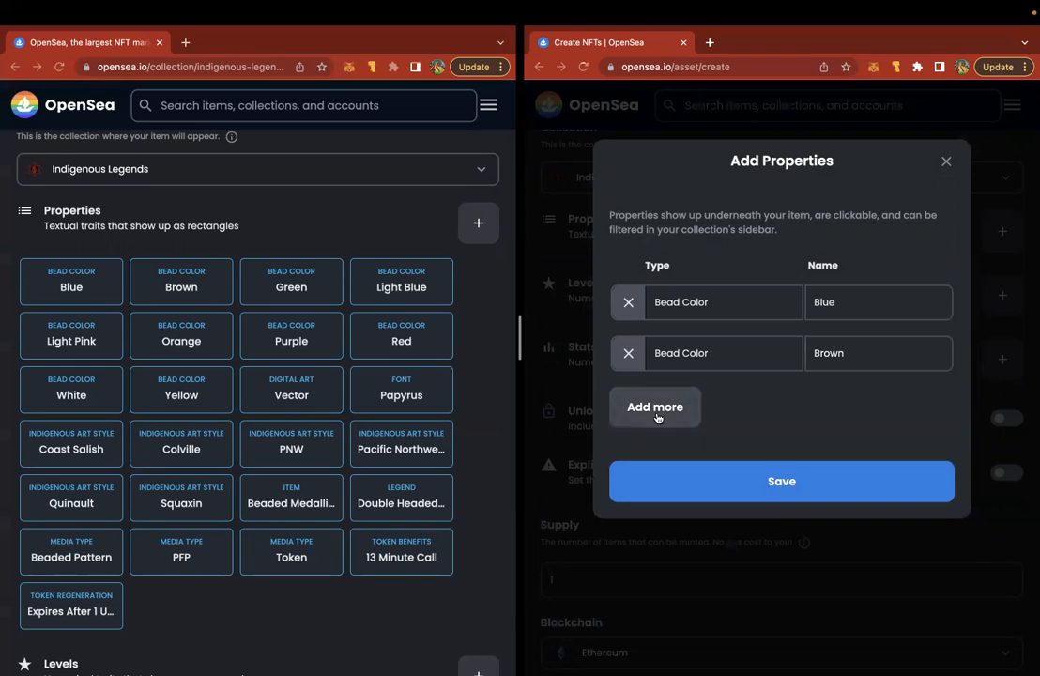
# - Add Bead Color rows named Green, Light Blue and Light Pink
pyautogui.click(657, 412)
pyautogui.write('Bead Color')
pyautogui.click(854, 400)
pyautogui.write('Green')
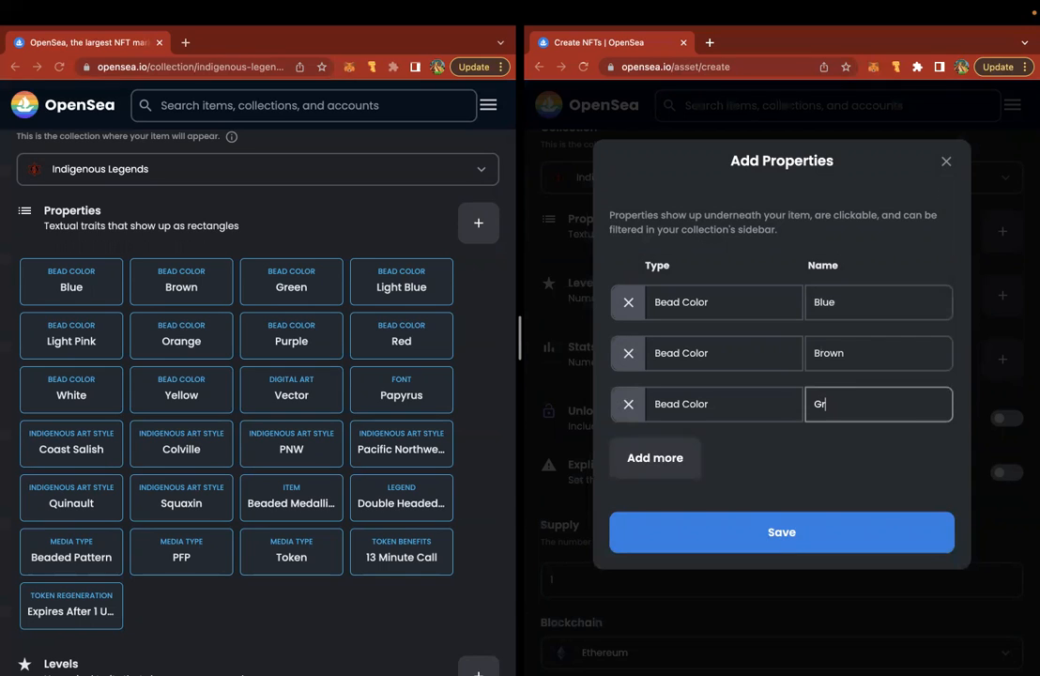
pyautogui.click(661, 448)
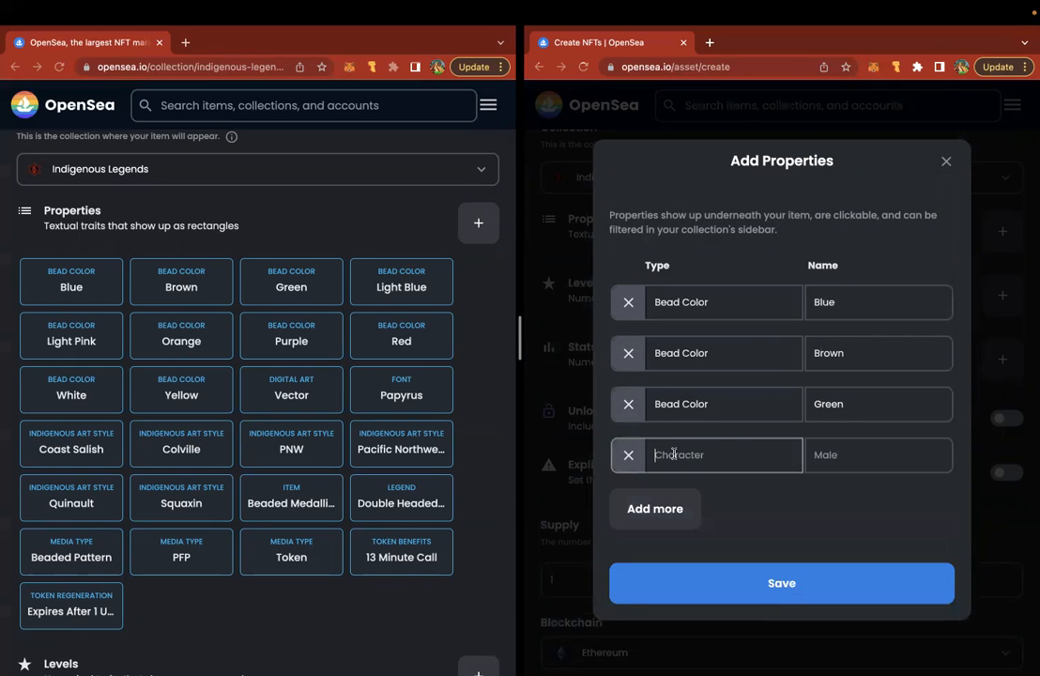
pyautogui.write('Bead Color')
pyautogui.press('Tab')
pyautogui.write('Light Blue')
pyautogui.click(676, 508)
pyautogui.write('Bead Color')
pyautogui.click(836, 509)
pyautogui.write('Light Pin')
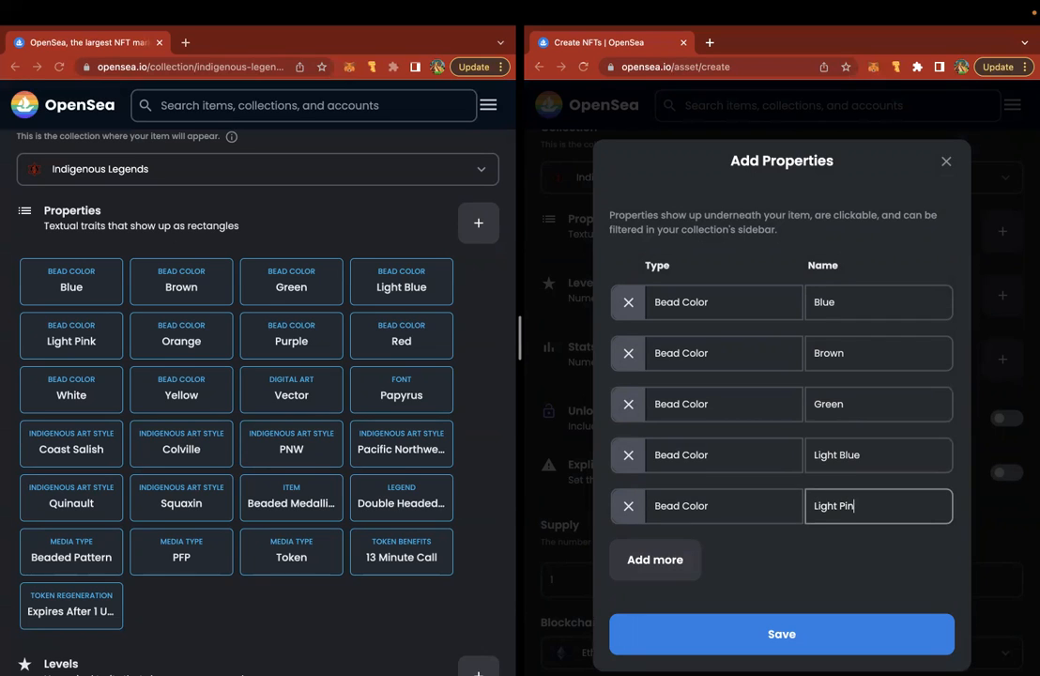
pyautogui.write('k')
# - Add Bead Color rows named Orange and Purple
pyautogui.click(674, 559)
pyautogui.click(676, 558)
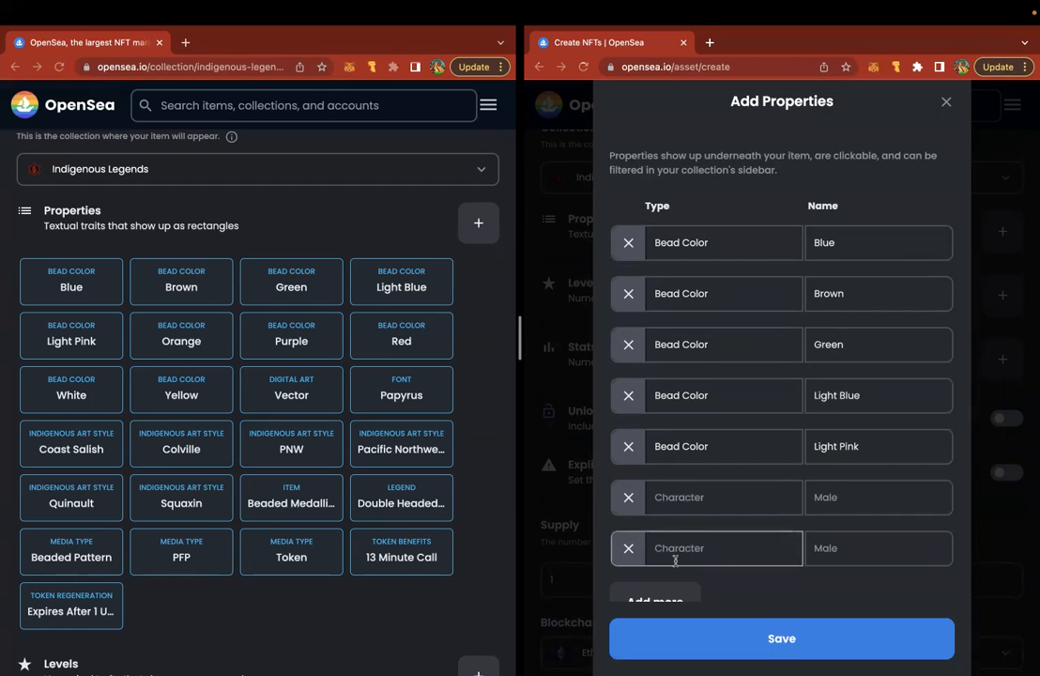
pyautogui.write('Bead Color')
pyautogui.click(837, 497)
pyautogui.write('Orange')
pyautogui.click(733, 548)
pyautogui.press('super+v')
pyautogui.click(851, 550)
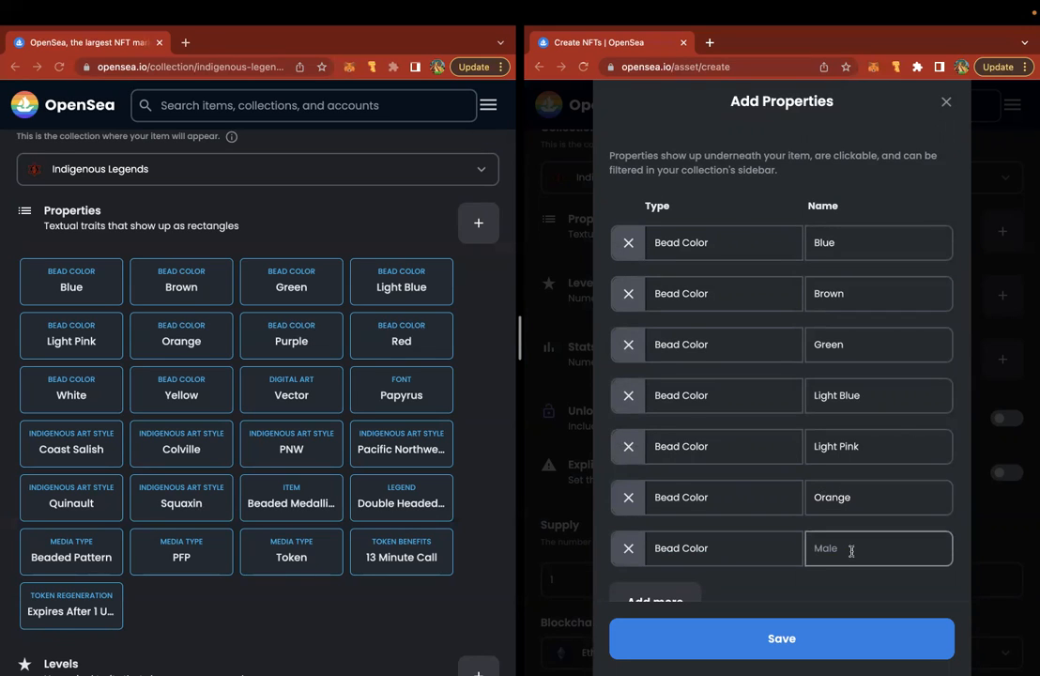
pyautogui.write('Purple')
# - Add Bead Color rows named Red and White
pyautogui.scroll(-1, 730, 563)
pyautogui.click(657, 564)
pyautogui.press('super+v')
pyautogui.scroll(-1, 681, 566)
pyautogui.click(844, 510)
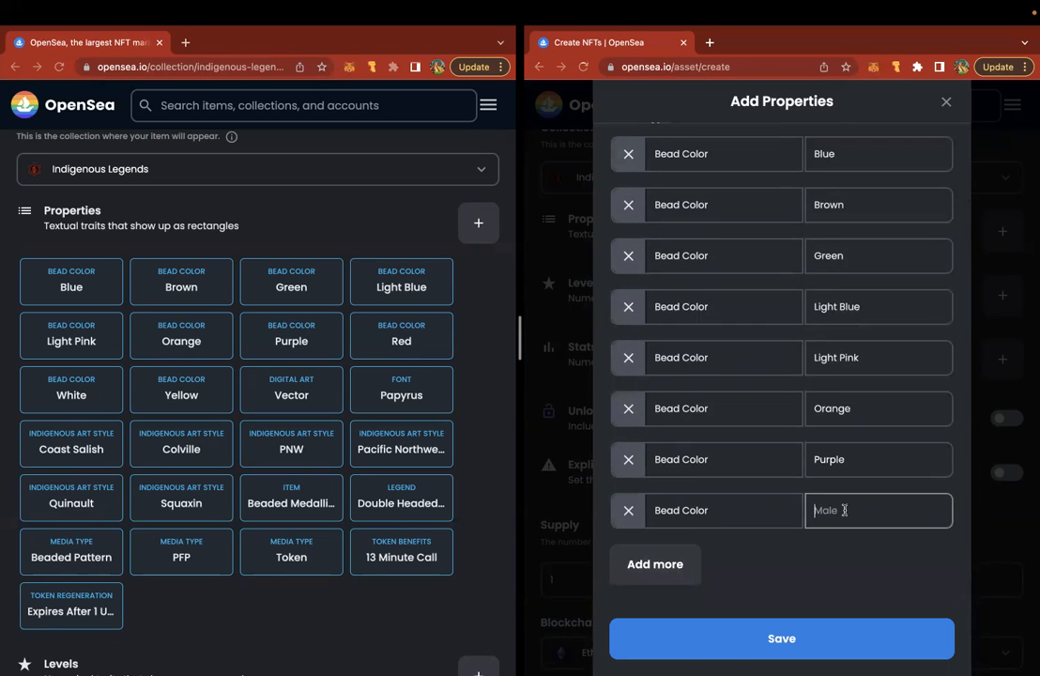
pyautogui.write('Red')
pyautogui.click(699, 562)
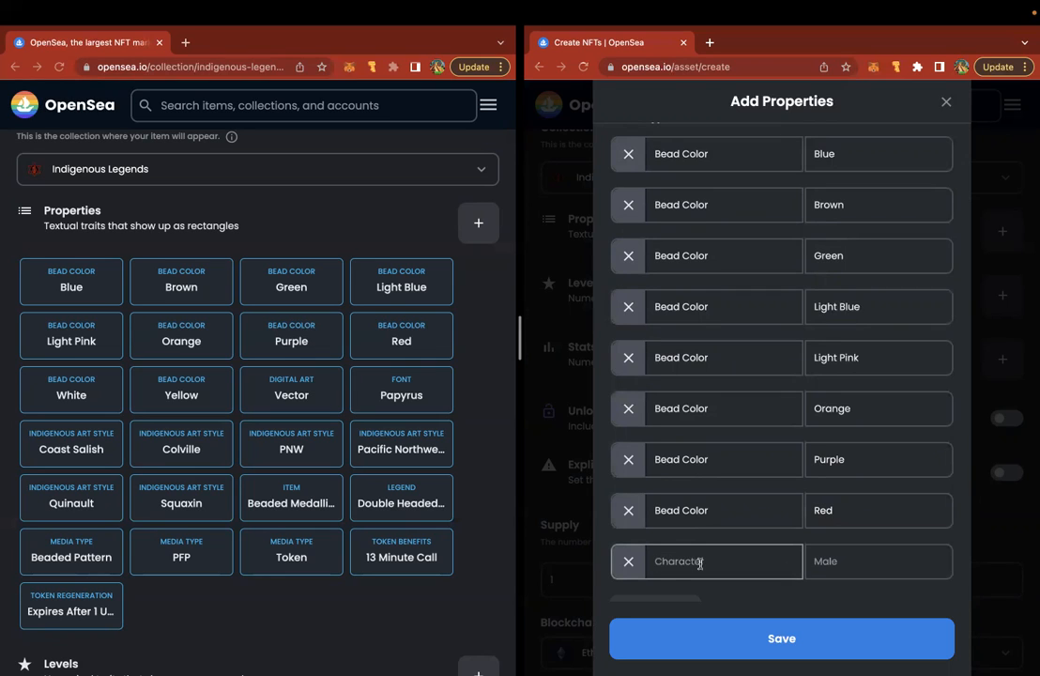
pyautogui.press('super+v')
pyautogui.scroll(-1, 699, 562)
pyautogui.click(850, 510)
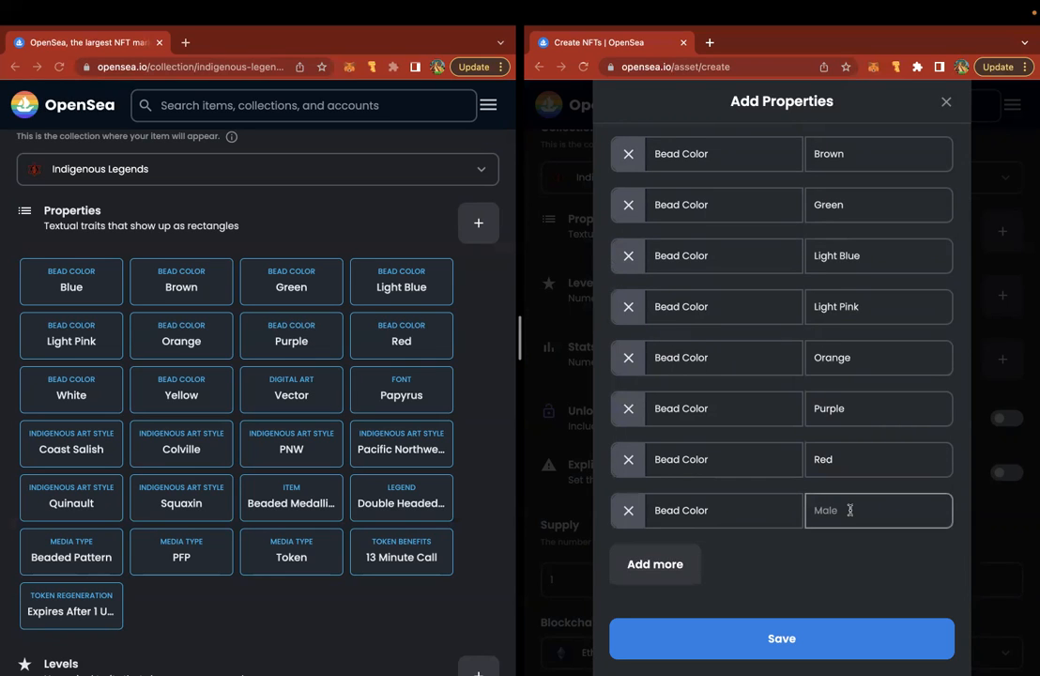
pyautogui.write('White')
# - Add a Bead Color row named Yellow, plus another Bead Color row left unnamed
pyautogui.click(628, 559)
pyautogui.click(700, 563)
pyautogui.press('super+v')
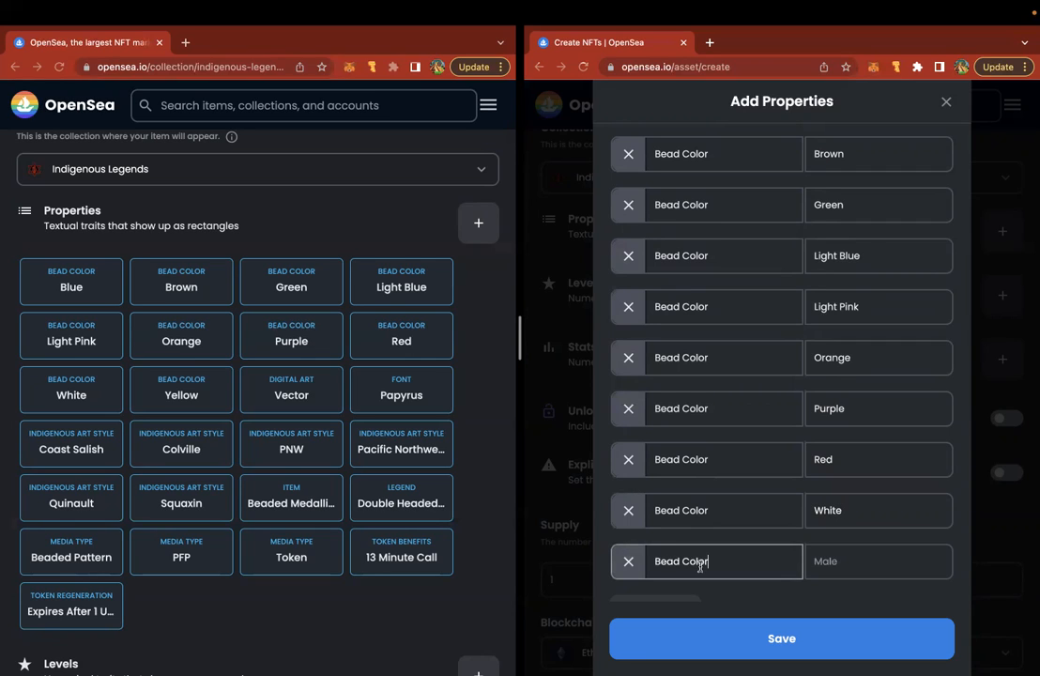
pyautogui.scroll(-1, 706, 563)
pyautogui.click(833, 513)
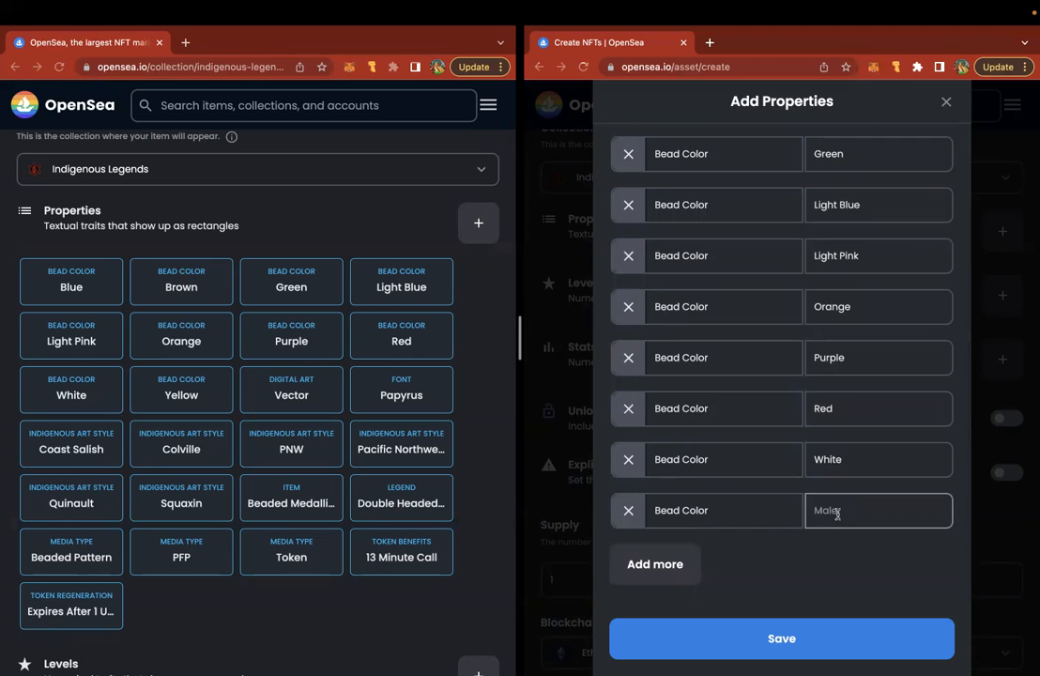
pyautogui.write('Yellow')
pyautogui.click(660, 561)
pyautogui.click(662, 556)
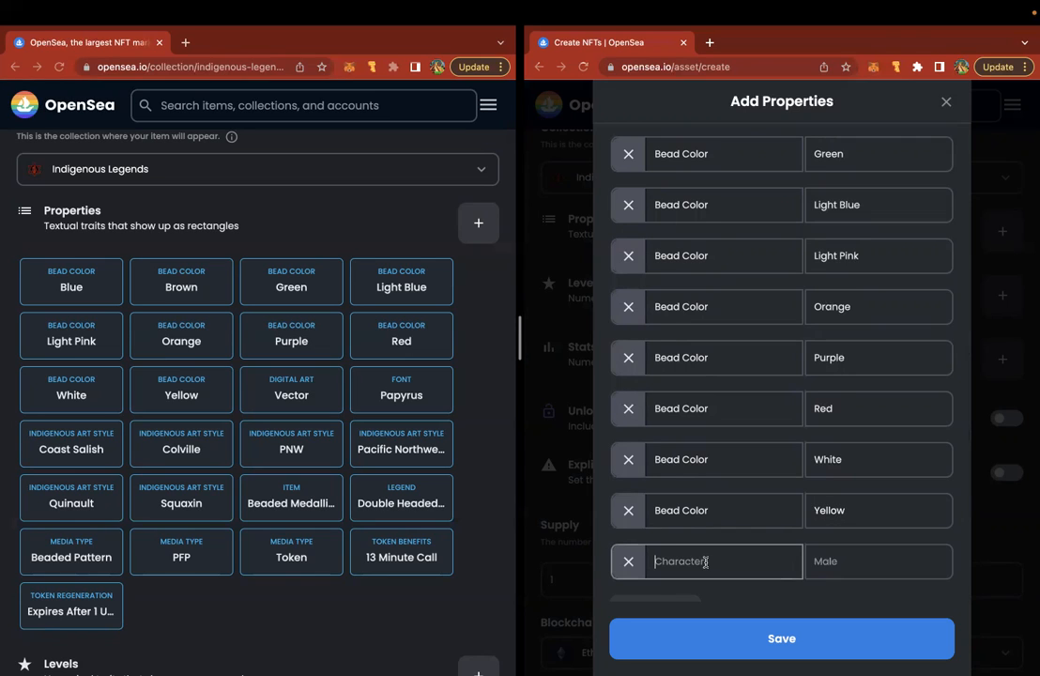
pyautogui.write('Bead Color')
pyautogui.click(860, 560)
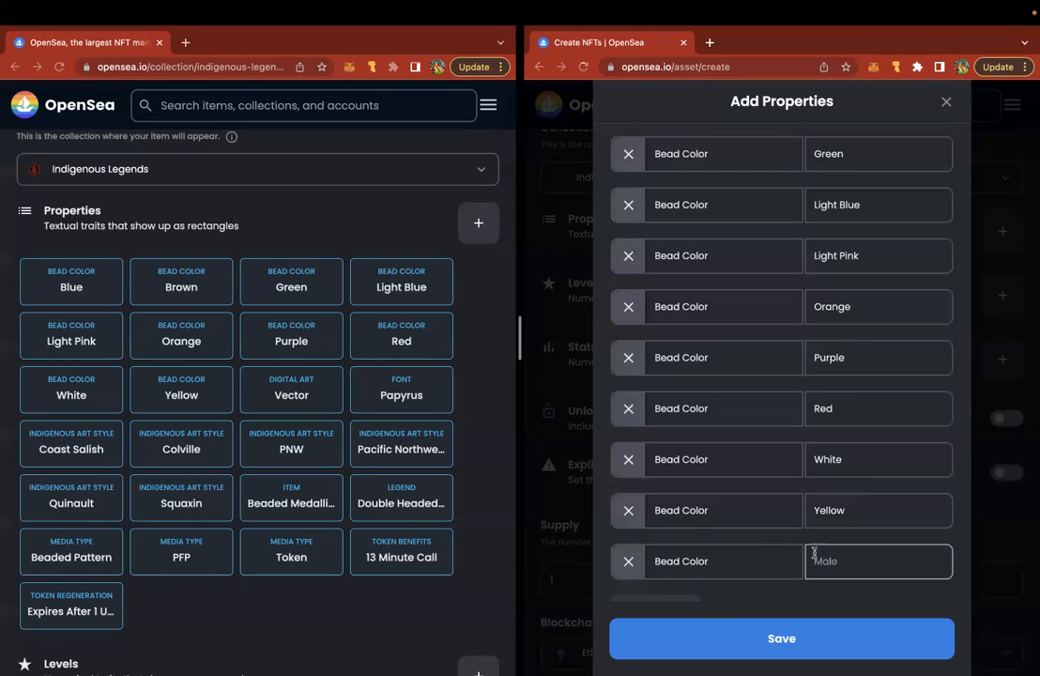
# - Turn the spare row into Digital Art: Vector and add a Font: Papyrus property
pyautogui.tripleClick(706, 561)
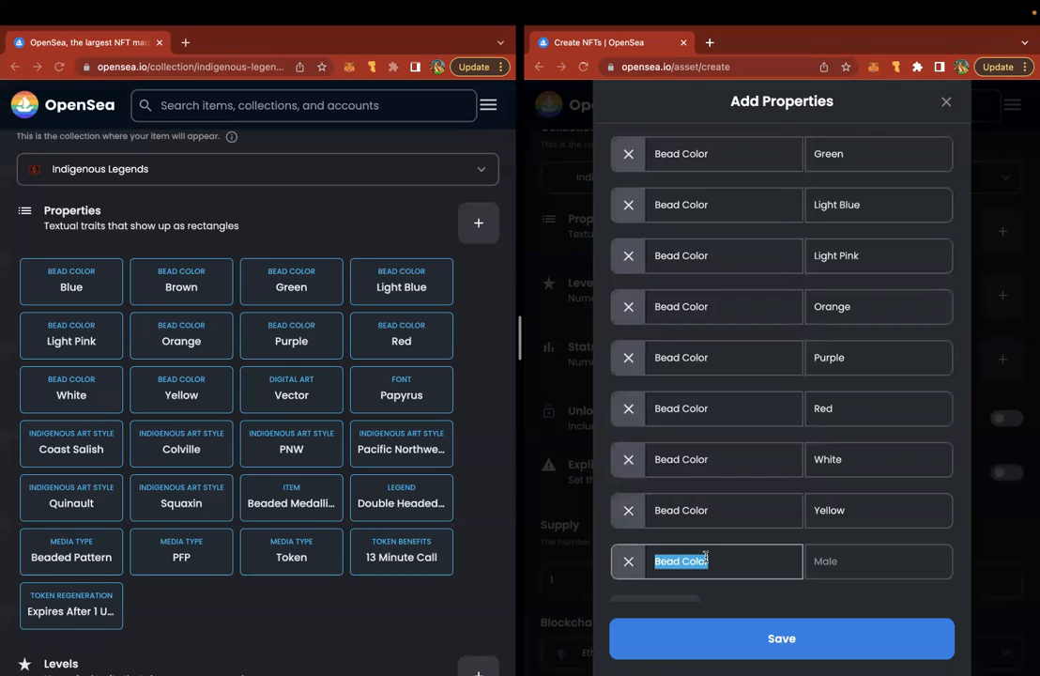
pyautogui.write('Digital Art')
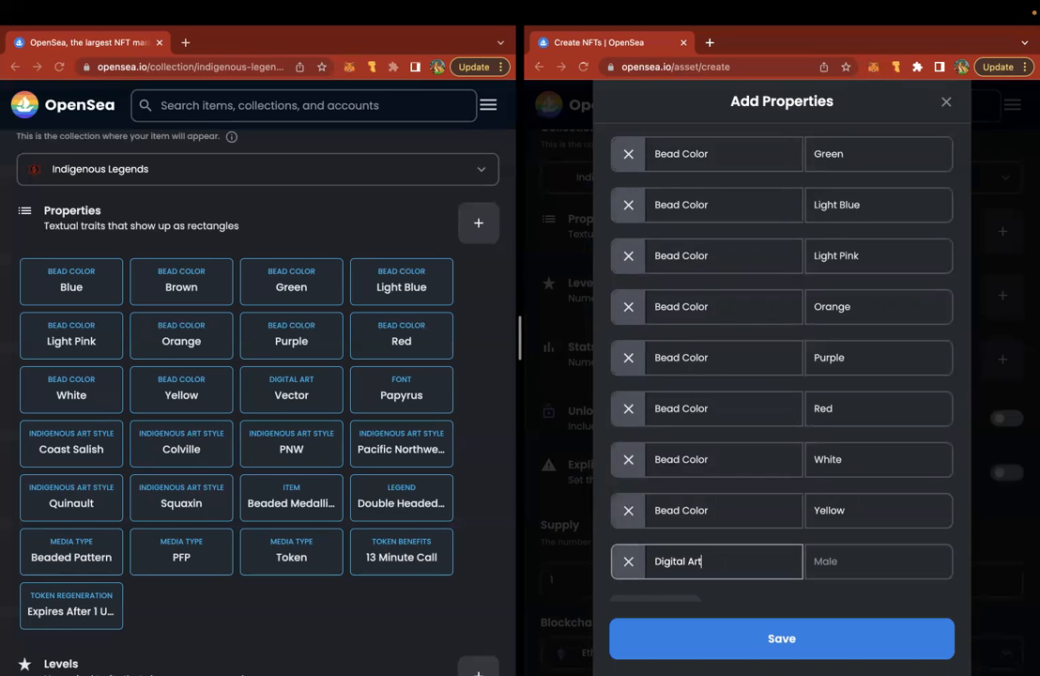
pyautogui.press('Tab')
pyautogui.write('Vector')
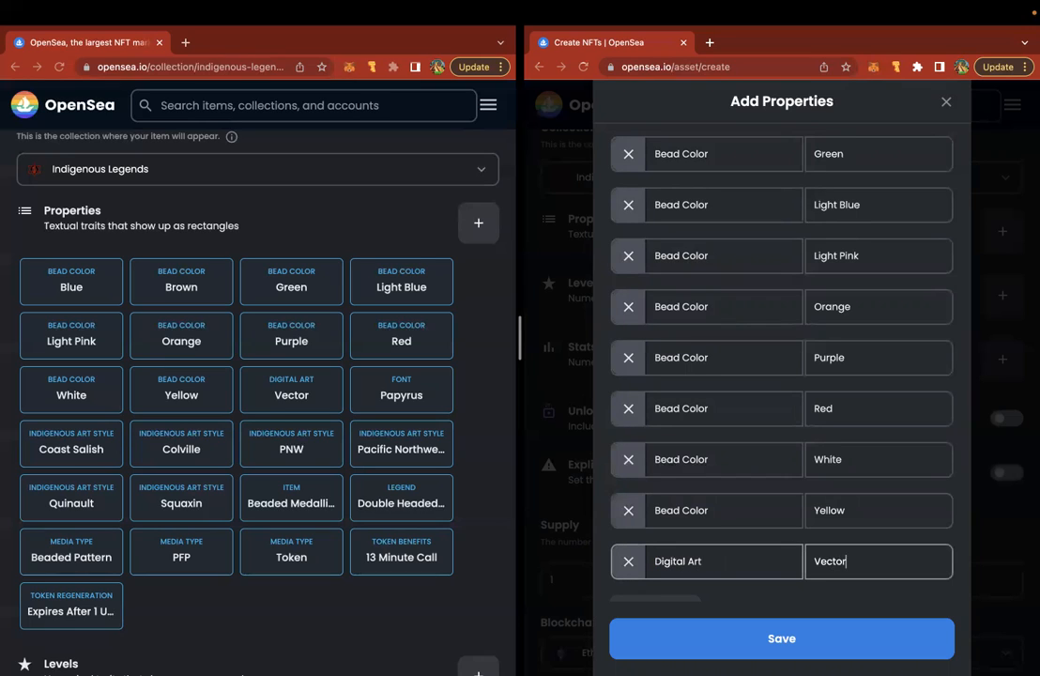
pyautogui.scroll(-1, 689, 526)
pyautogui.click(676, 562)
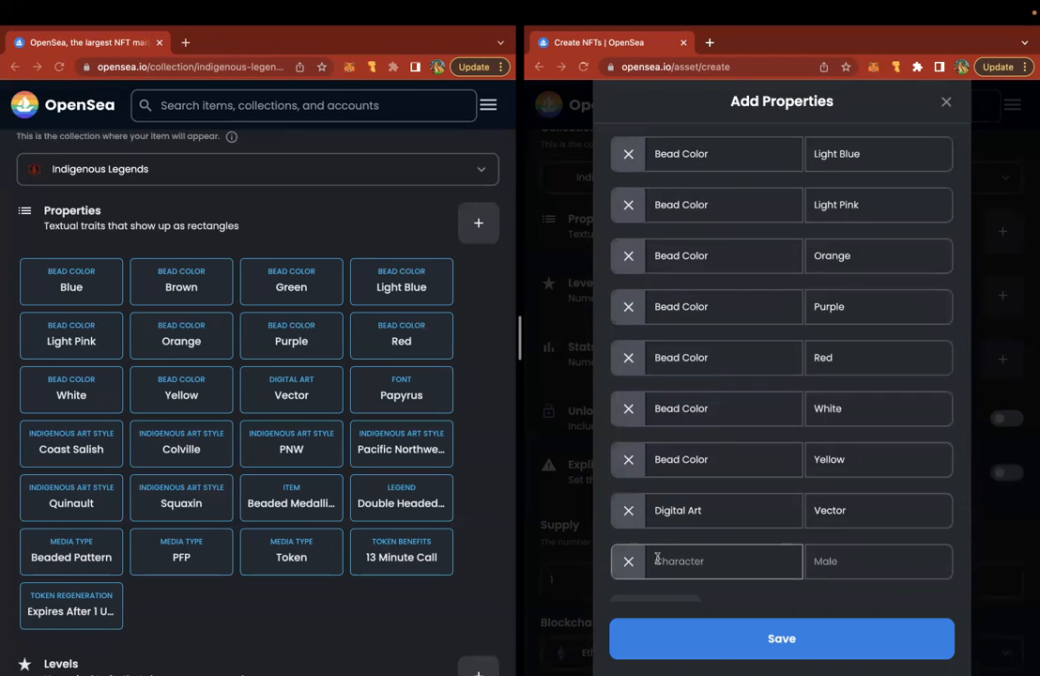
pyautogui.write('Font')
pyautogui.press('Tab')
pyautogui.write('Papyrus')
# - Add Indigenous Art Style properties Coast Salish, Colville and PNW
pyautogui.scroll(-1, 667, 583)
pyautogui.click(666, 584)
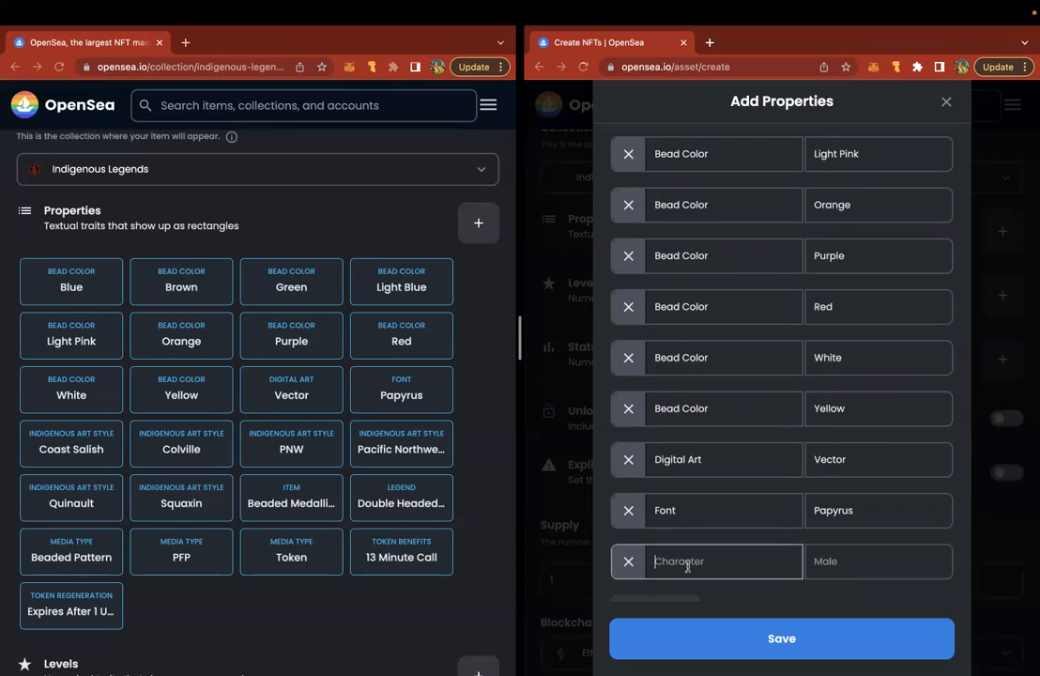
pyautogui.write('ndigenous Art Style')
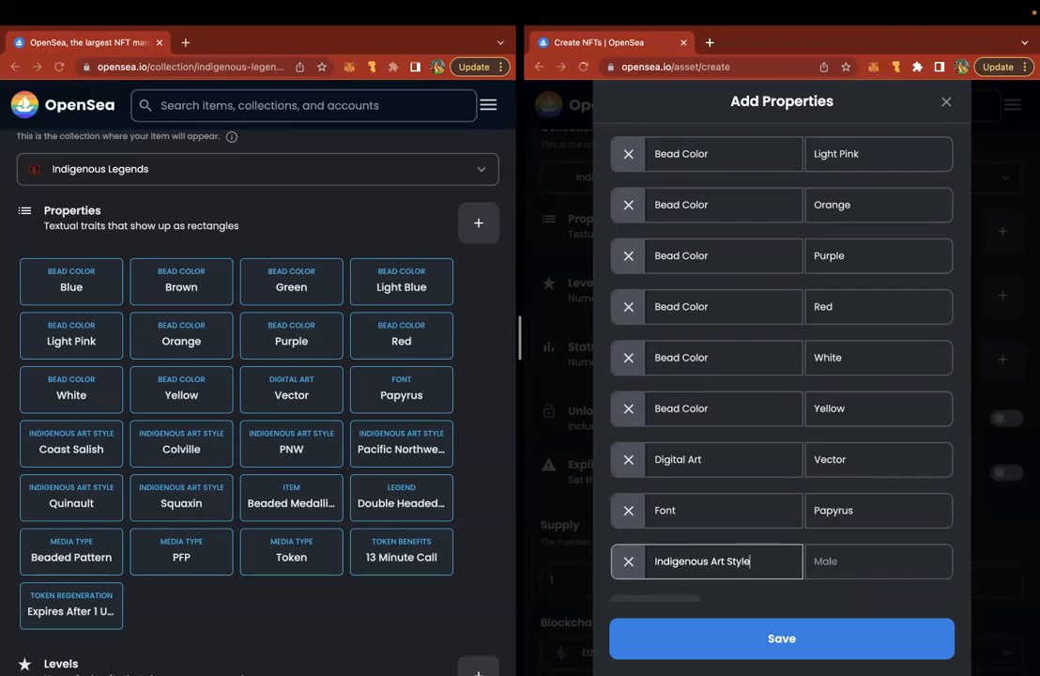
pyautogui.tripleClick(699, 563)
pyautogui.hotkey('ctrl', 'c')
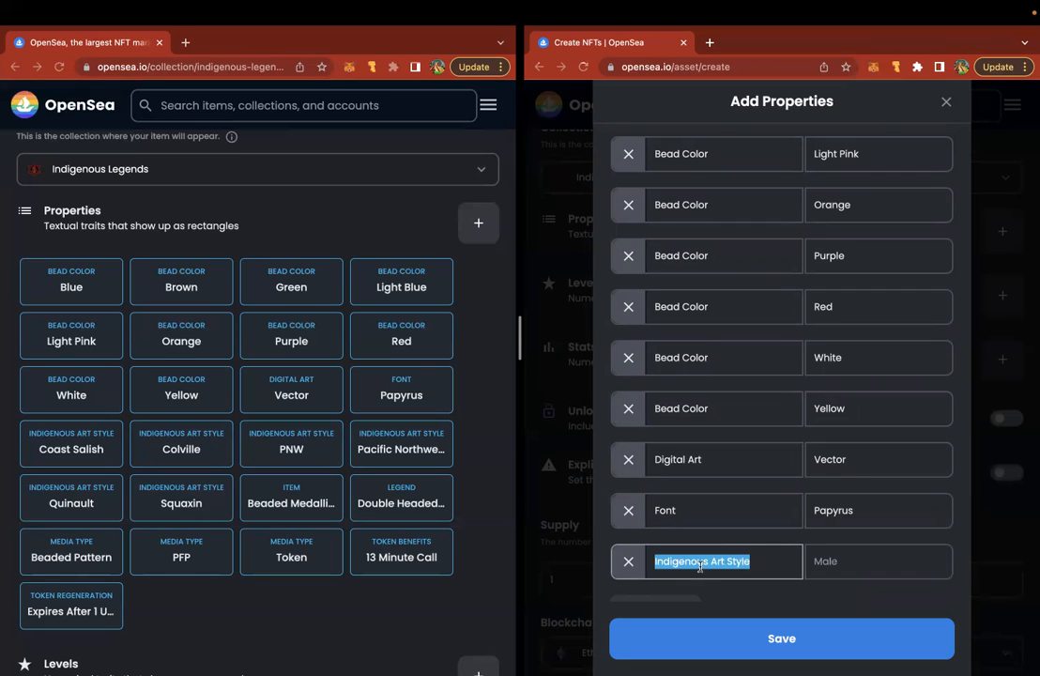
pyautogui.click(852, 560)
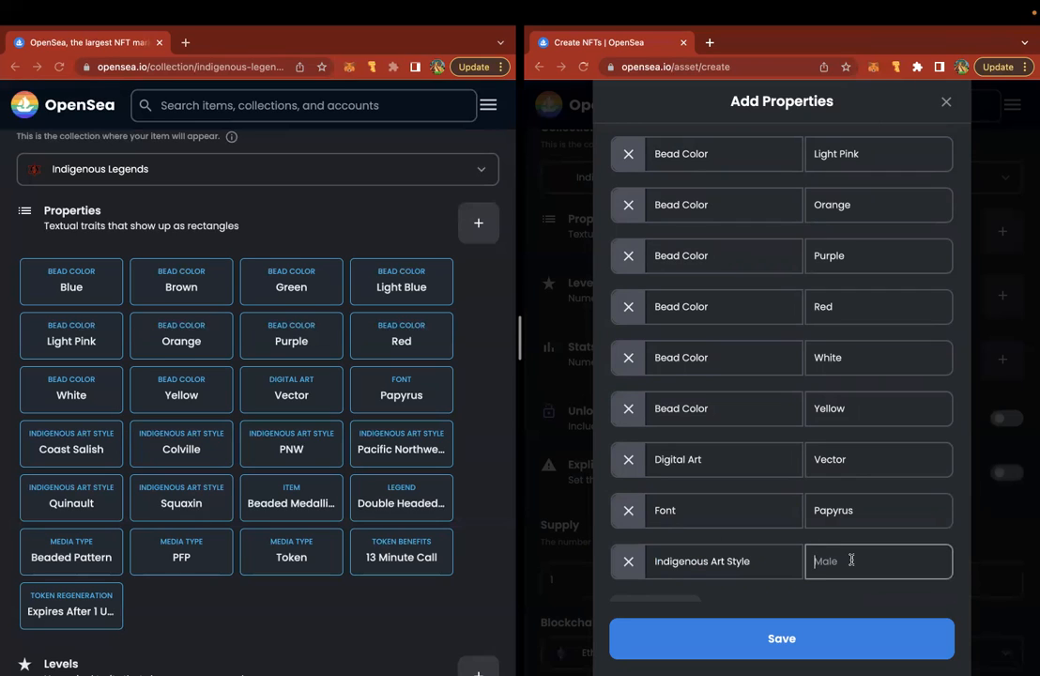
pyautogui.write('Coast Salish')
pyautogui.scroll(-1, 692, 574)
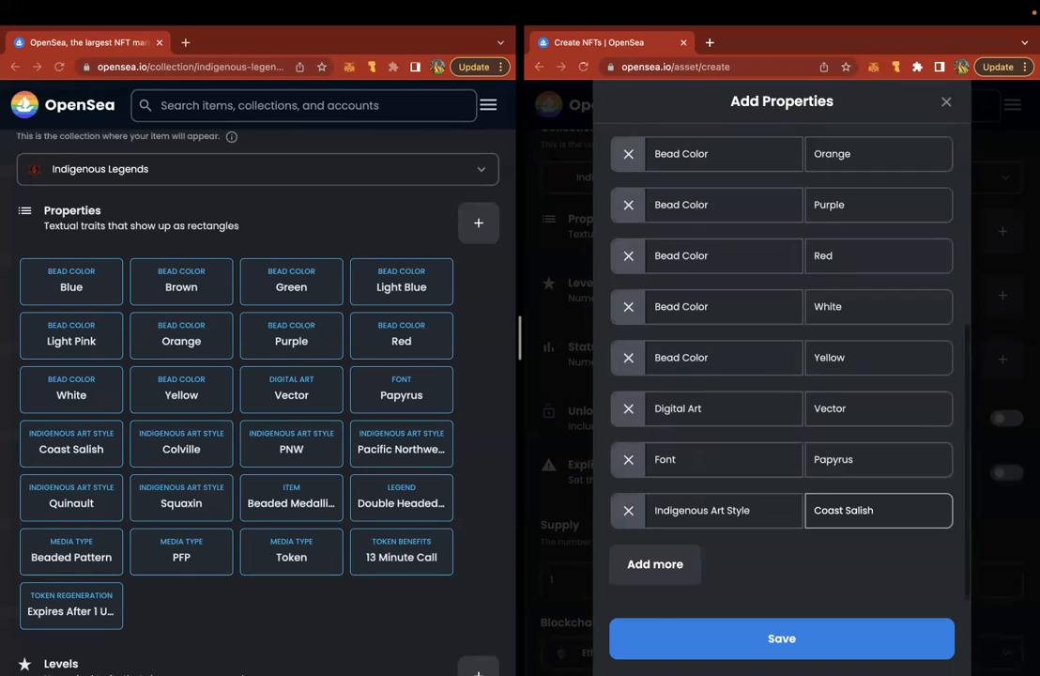
pyautogui.click(691, 572)
pyautogui.hotkey('ctrl', 'v')
pyautogui.click(830, 560)
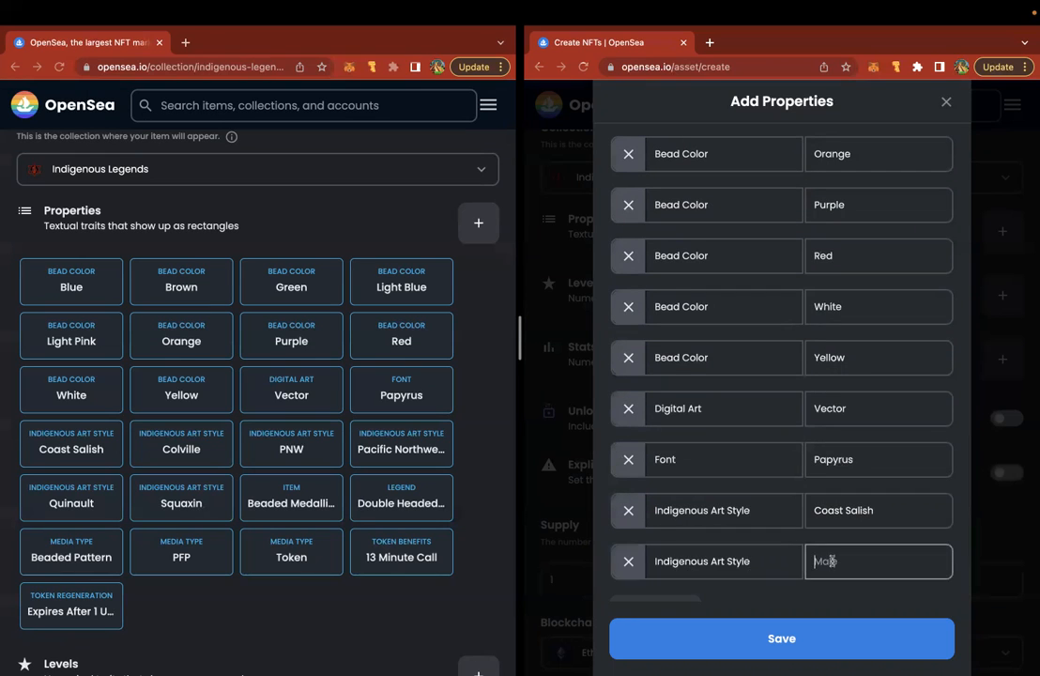
pyautogui.write('Colville')
pyautogui.scroll(-1, 694, 563)
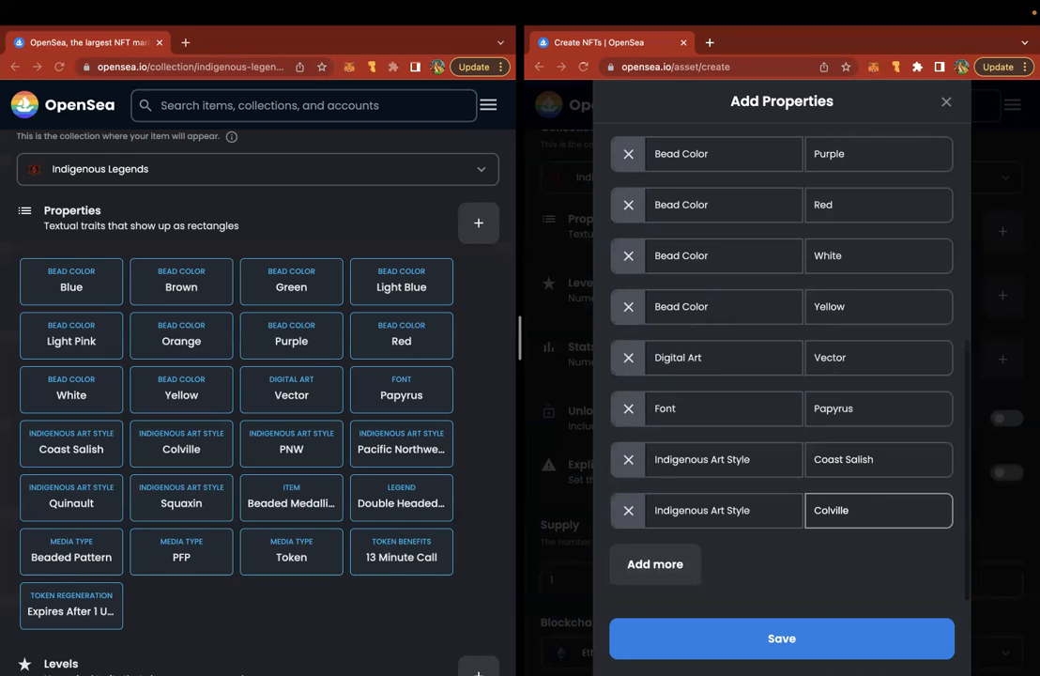
pyautogui.click(694, 563)
pyautogui.hotkey('ctrl', 'v')
pyautogui.click(865, 561)
pyautogui.write('PNW')
# - Add Indigenous Art Style properties Pacific Northwest, Quinault and Squaxin
pyautogui.scroll(-1, 660, 580)
pyautogui.click(659, 572)
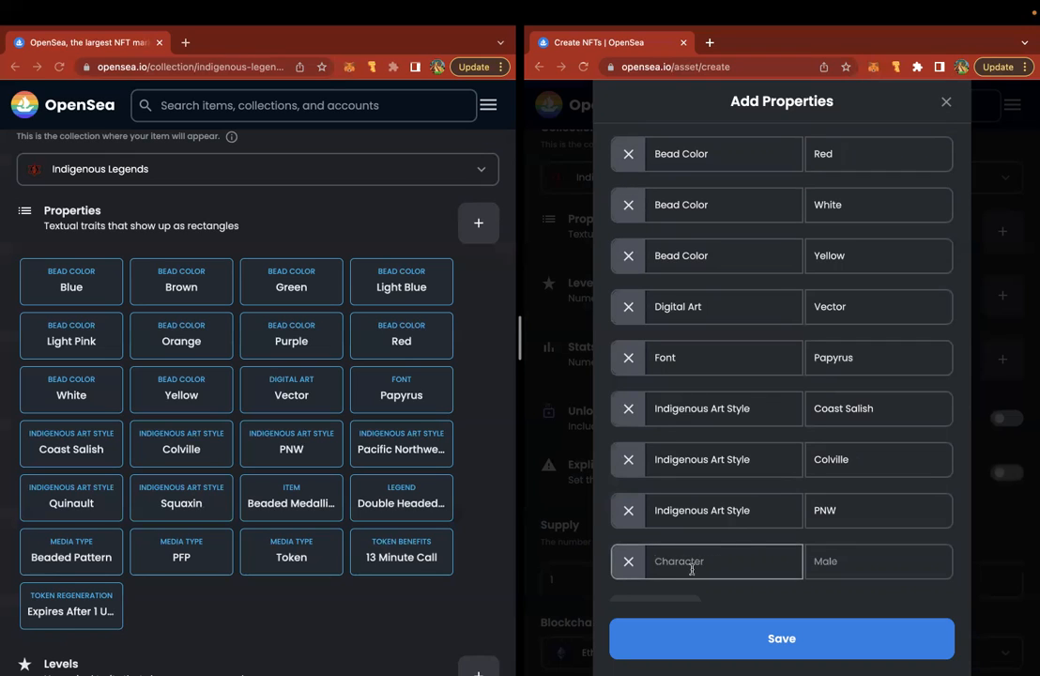
pyautogui.hotkey('ctrl', 'v')
pyautogui.click(830, 568)
pyautogui.write('Pacific Northw')
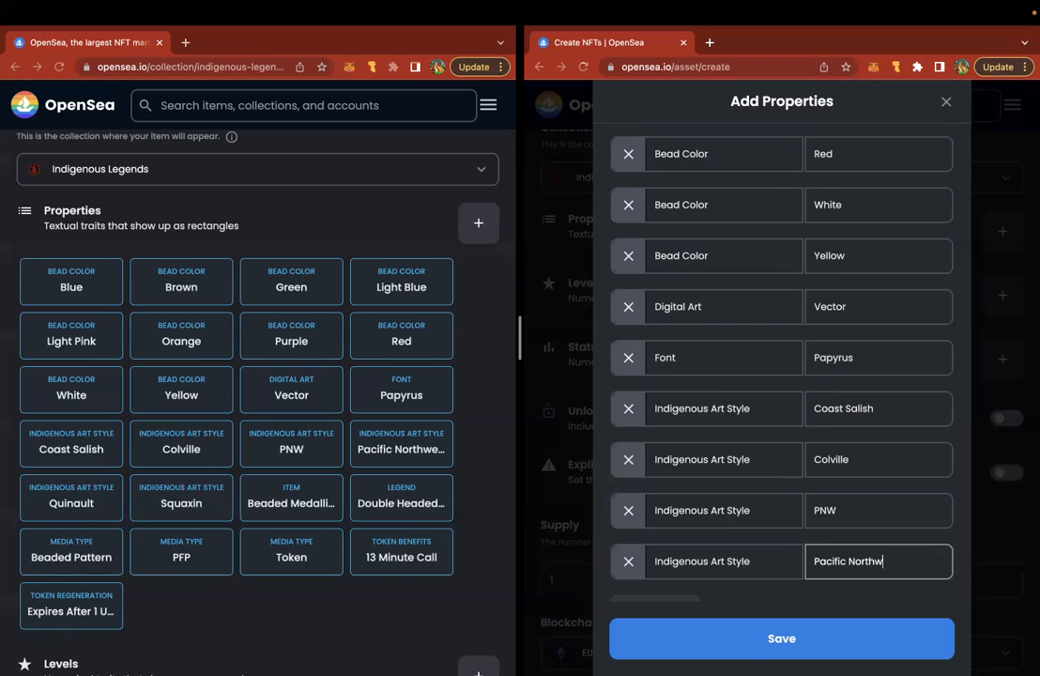
pyautogui.write('est')
pyautogui.scroll(-1, 813, 570)
pyautogui.click(692, 564)
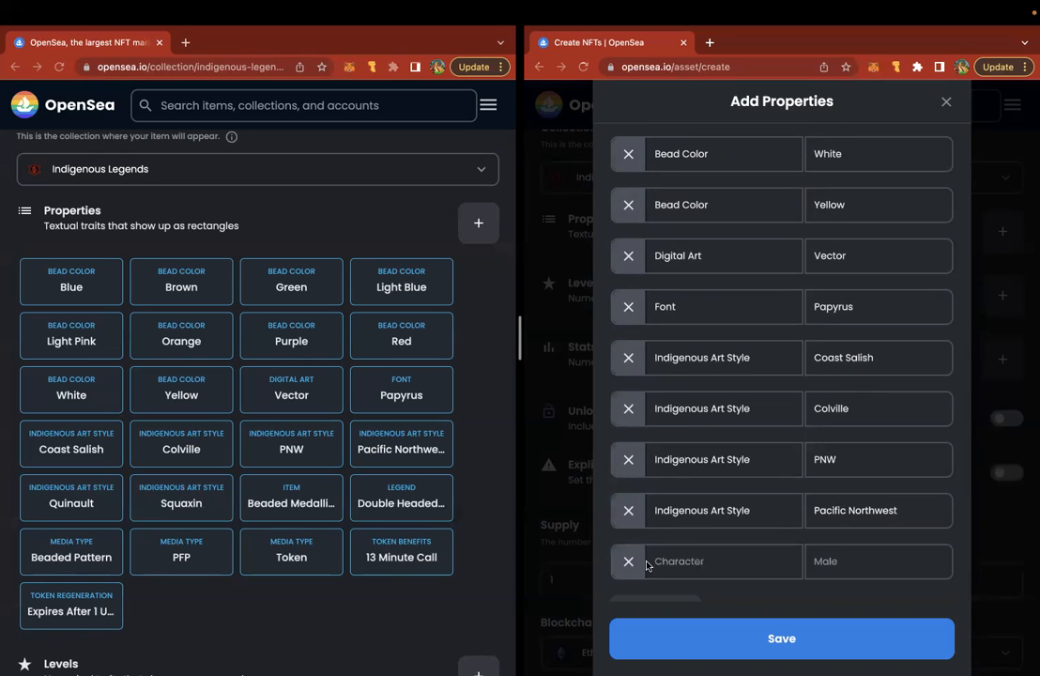
pyautogui.press('super+v')
pyautogui.click(852, 562)
pyautogui.write('Quinault')
pyautogui.scroll(-1, 812, 563)
pyautogui.click(672, 566)
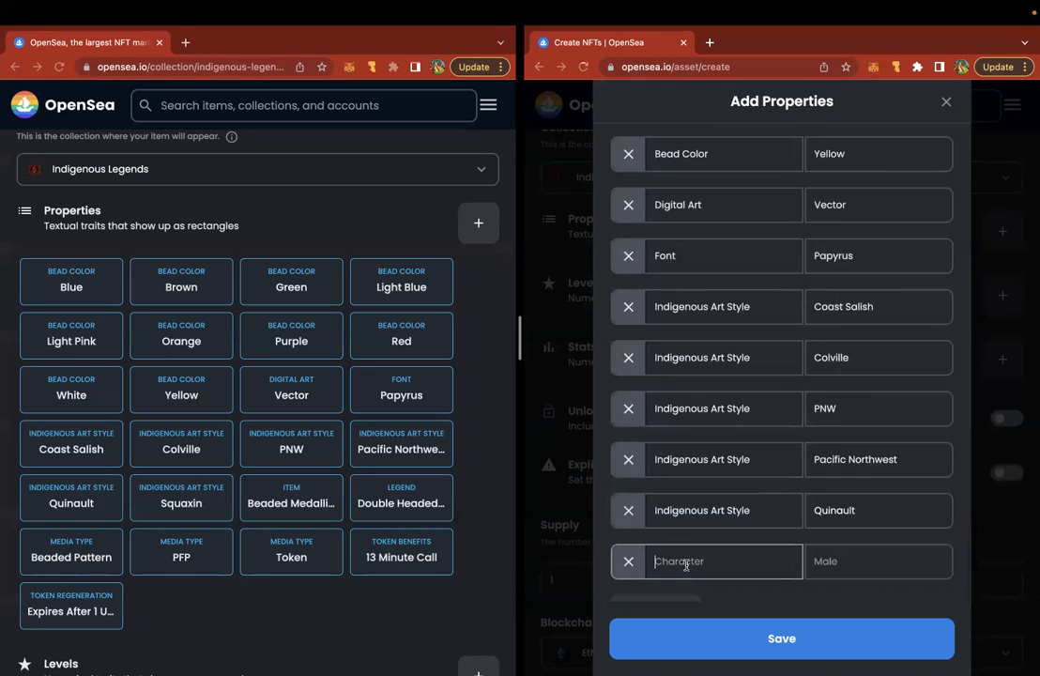
pyautogui.hotkey('ctrl', 'v')
pyautogui.click(855, 560)
pyautogui.write('Squaxin')
# - Add Item: Beaded Medallion and a Legend property starting 'Double Headed Serpe'
pyautogui.scroll(-1, 733, 566)
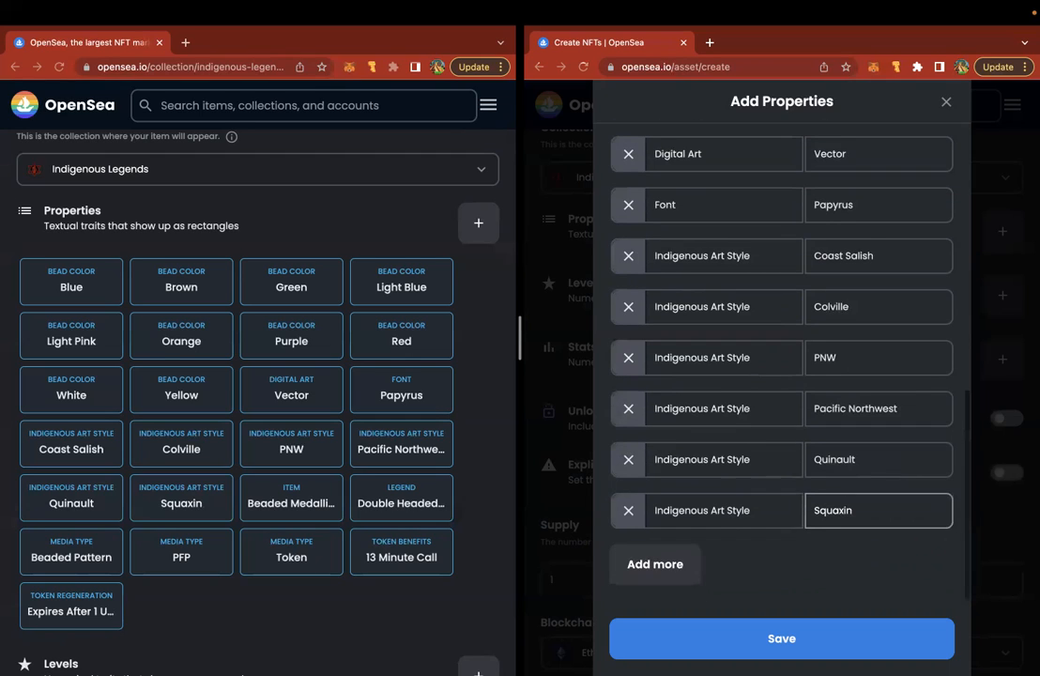
pyautogui.click(702, 561)
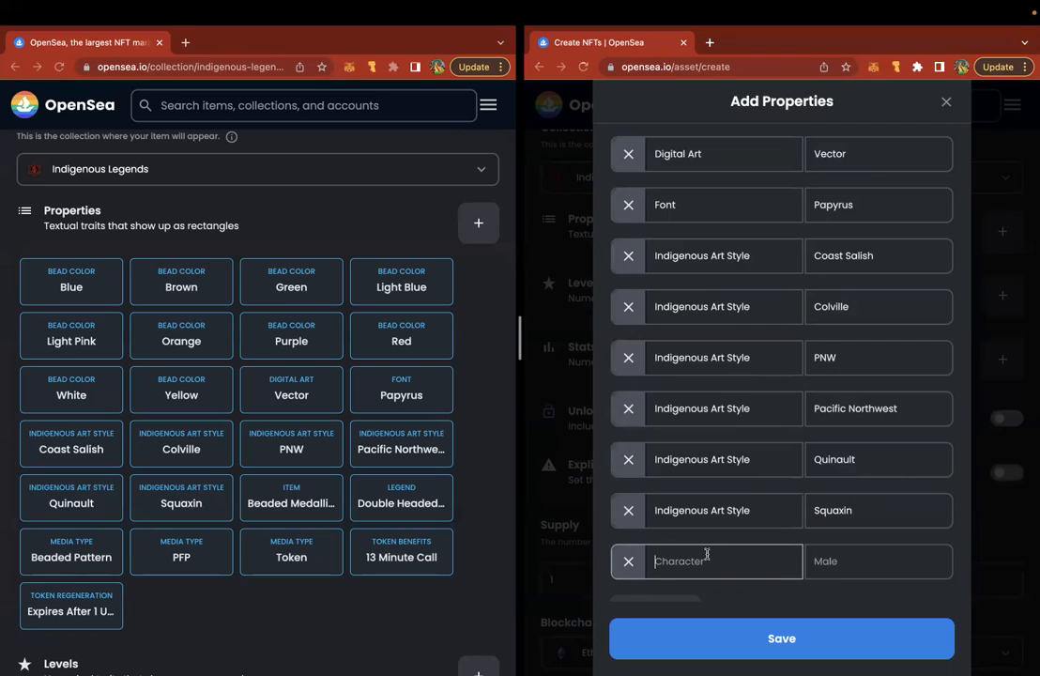
pyautogui.write('Item')
pyautogui.press('Tab')
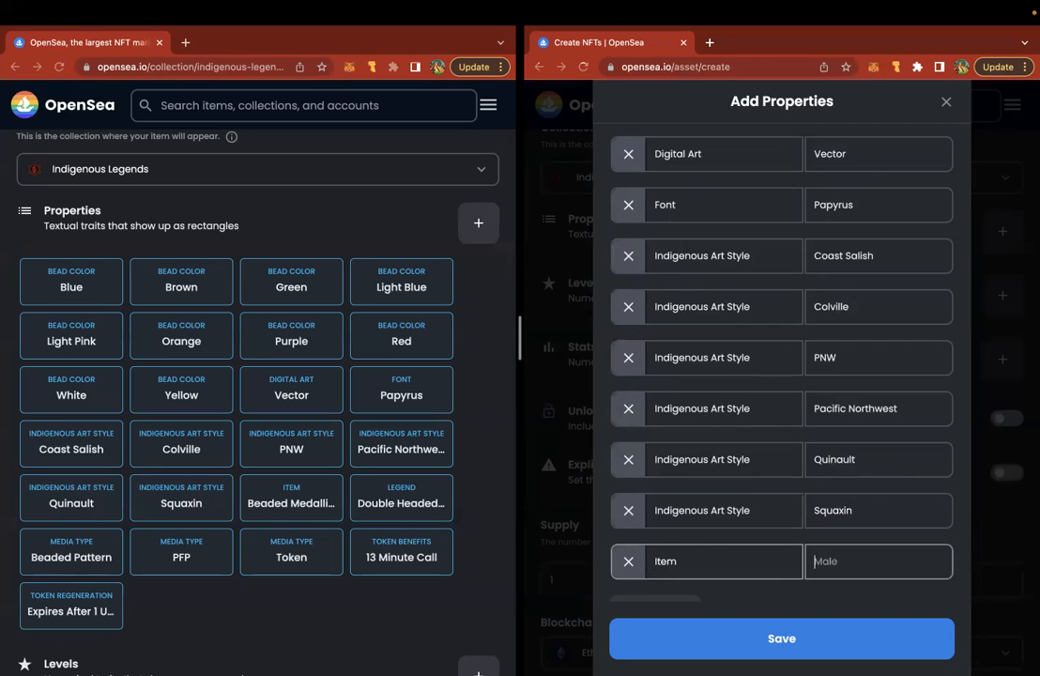
pyautogui.write('Beaded Medallion')
pyautogui.scroll(-1, 782, 376)
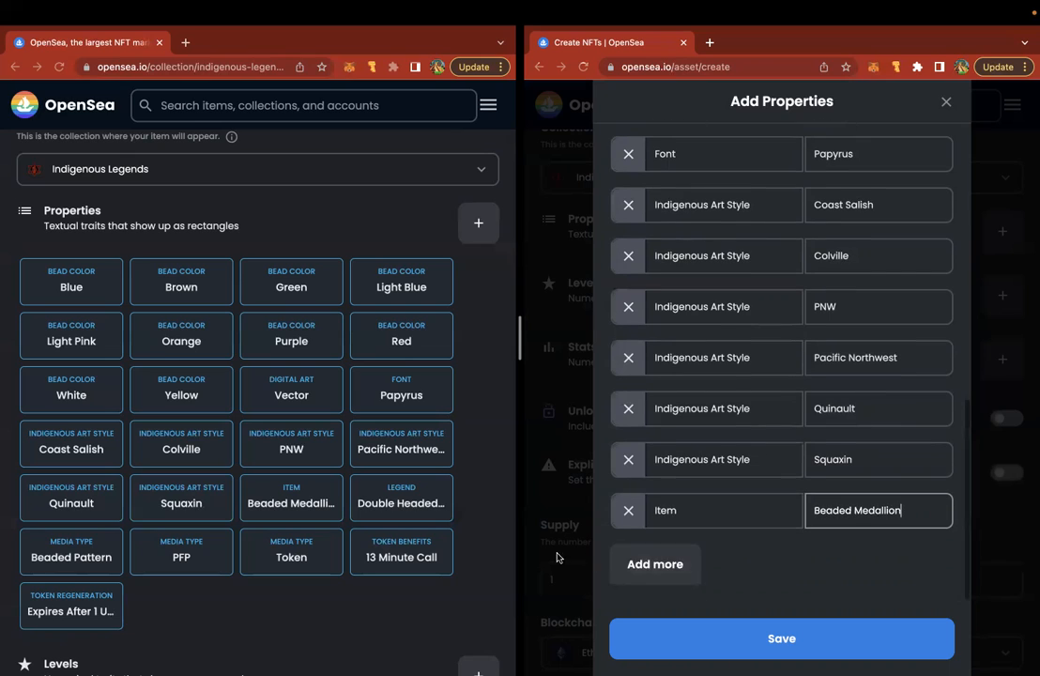
pyautogui.click(685, 562)
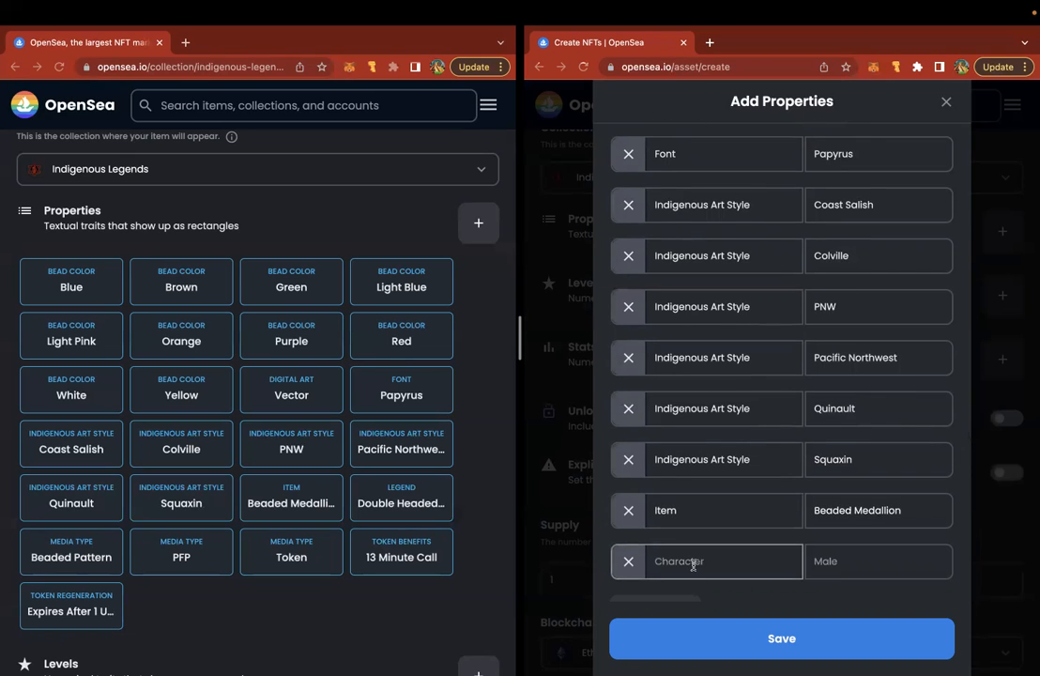
pyautogui.write('Legend')
pyautogui.press('Tab')
pyautogui.write('Double ')
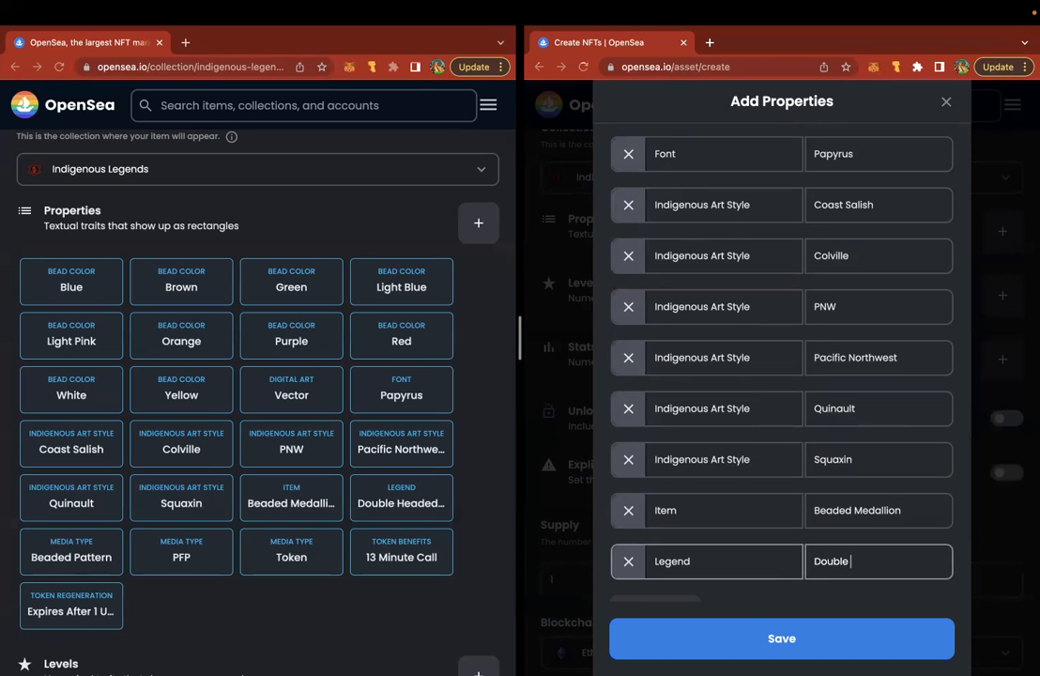
pyautogui.write('Headed Serpent')
# - Add Media Type properties Beaded Pattern, PFP and Token
pyautogui.scroll(-1, 750, 465)
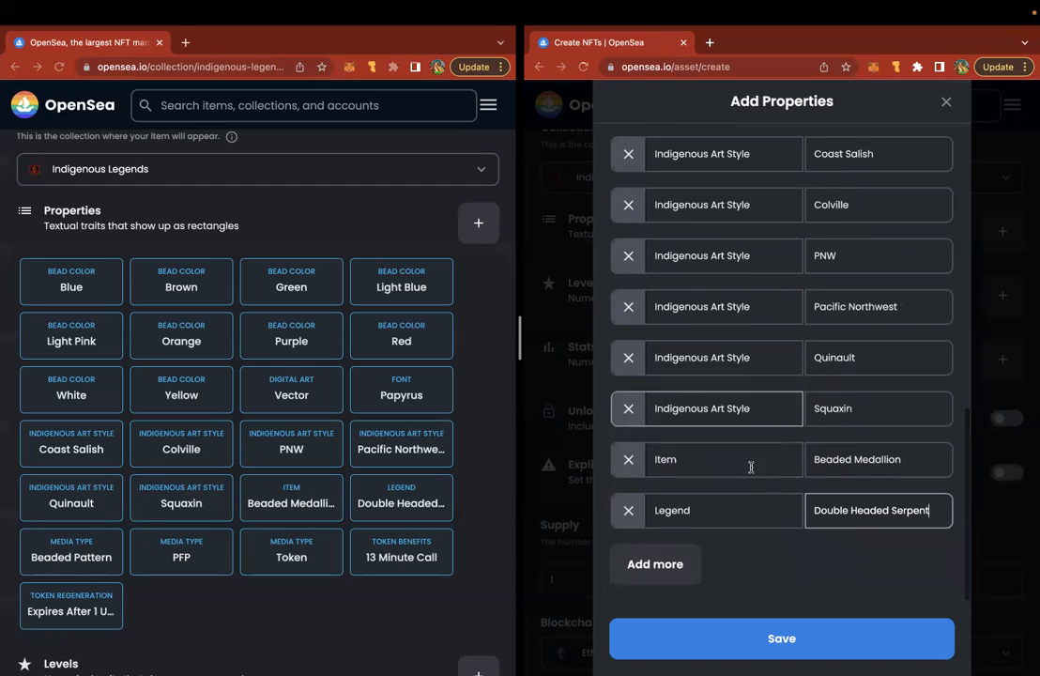
pyautogui.click(674, 563)
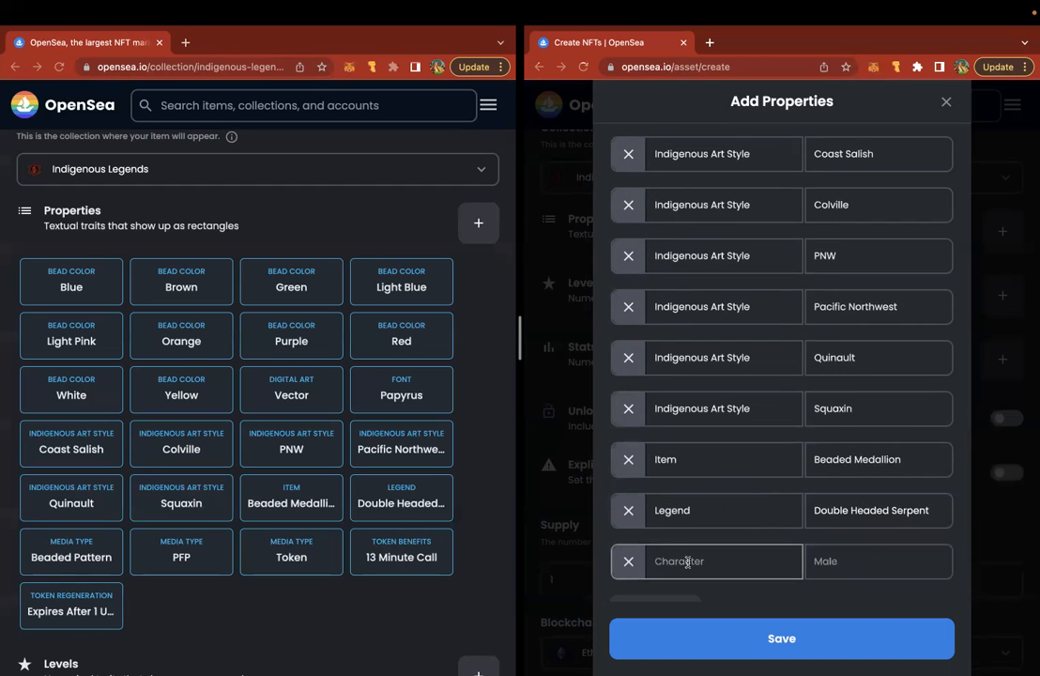
pyautogui.write('Media Type')
pyautogui.press('Tab')
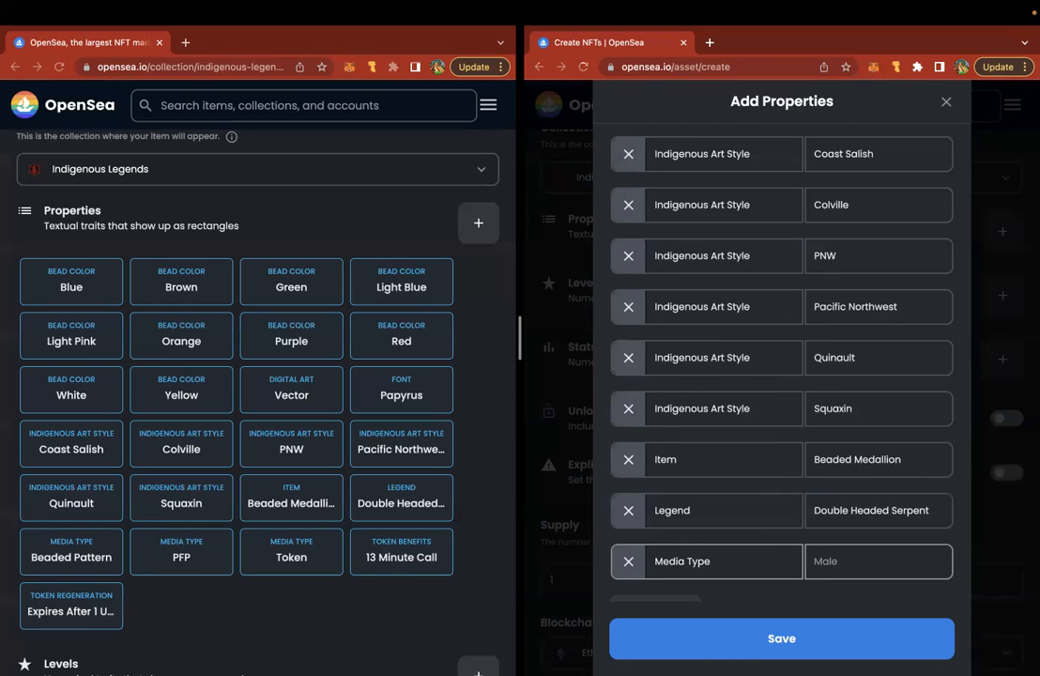
pyautogui.write('Beaded Pattern')
pyautogui.scroll(-1, 617, 582)
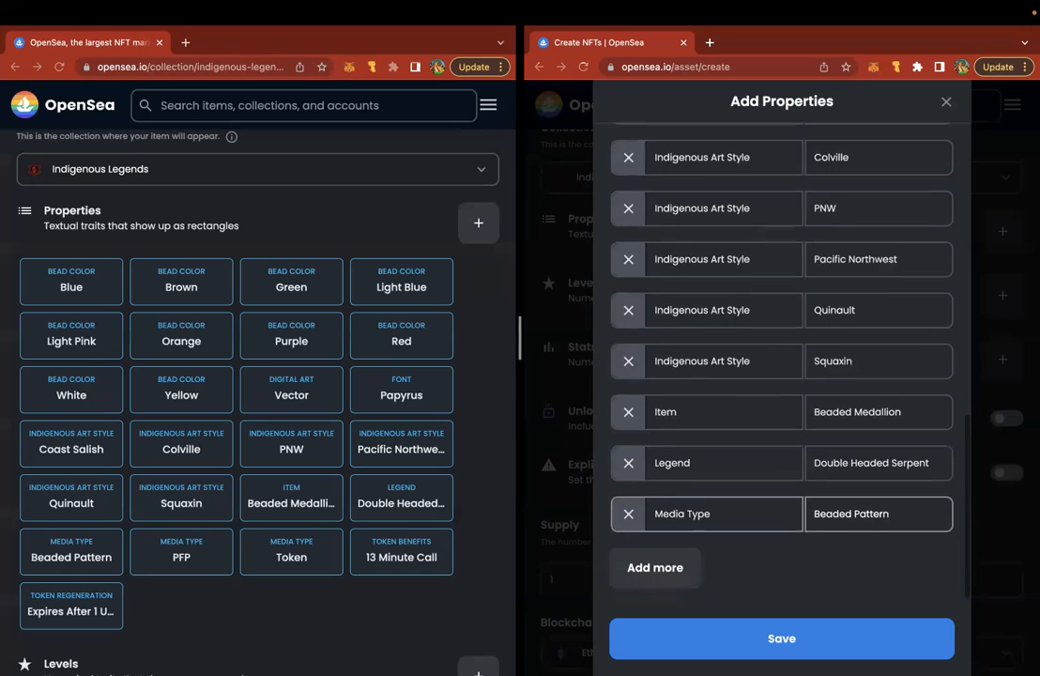
pyautogui.click(619, 578)
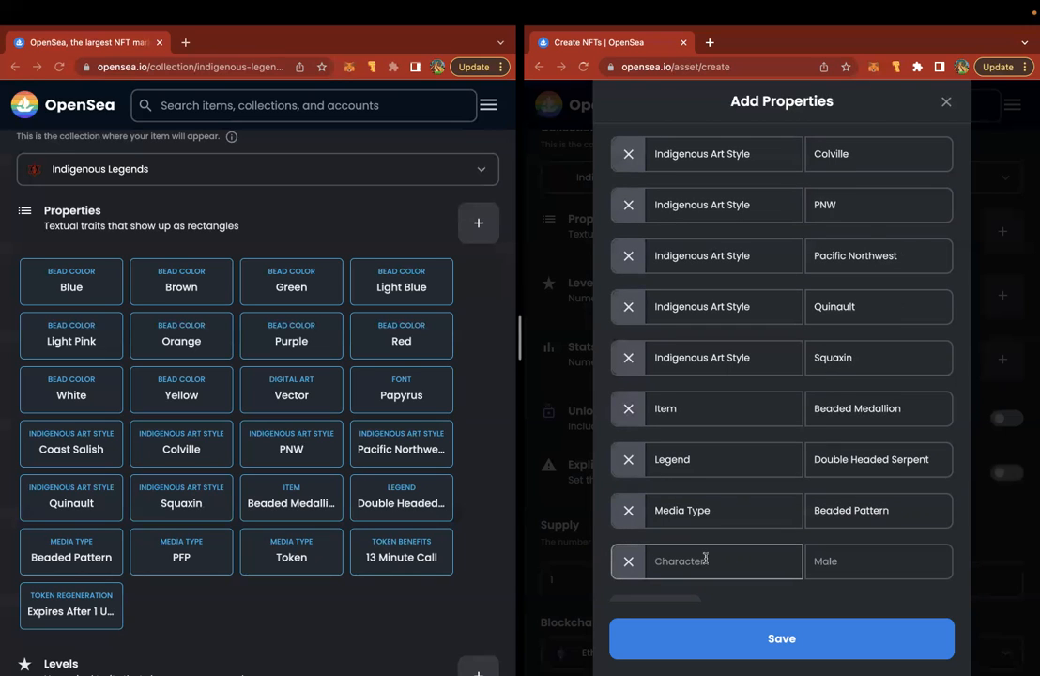
pyautogui.write('Media Type')
pyautogui.press('Tab')
pyautogui.write('PFP')
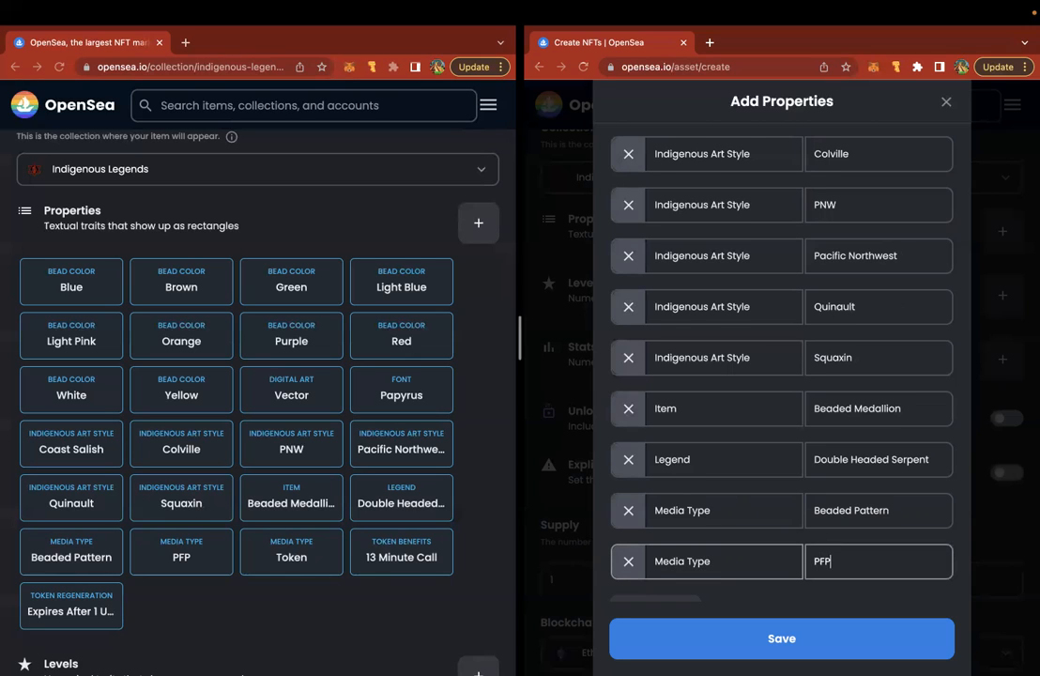
pyautogui.scroll(-1, 781, 375)
pyautogui.click(662, 569)
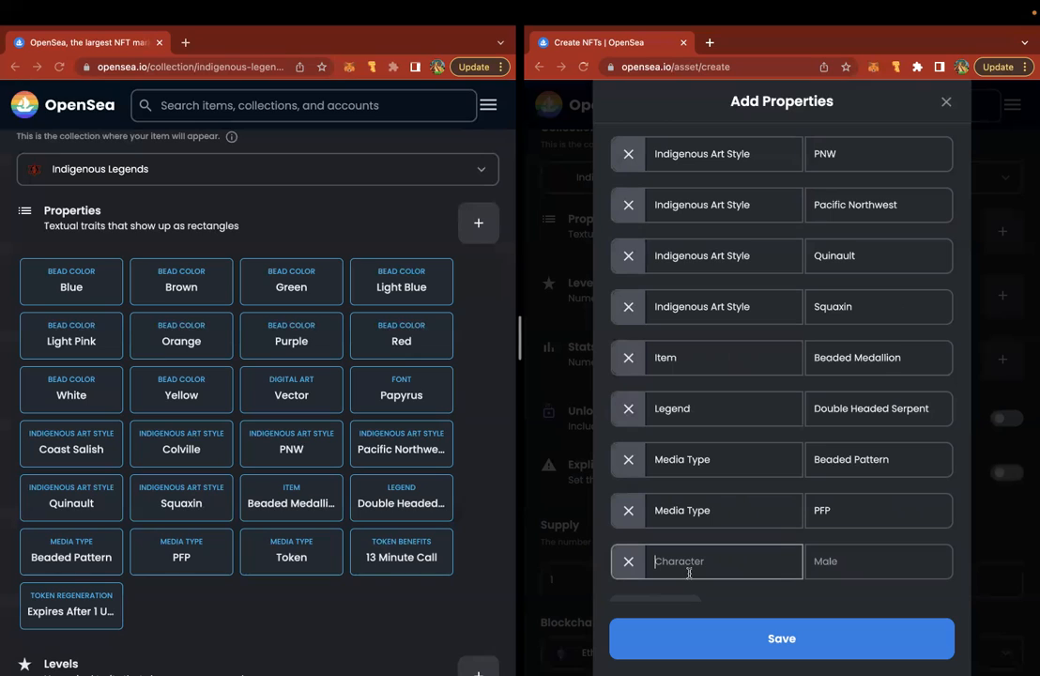
pyautogui.write('Media Type')
pyautogui.press('Tab')
pyautogui.write('Token')
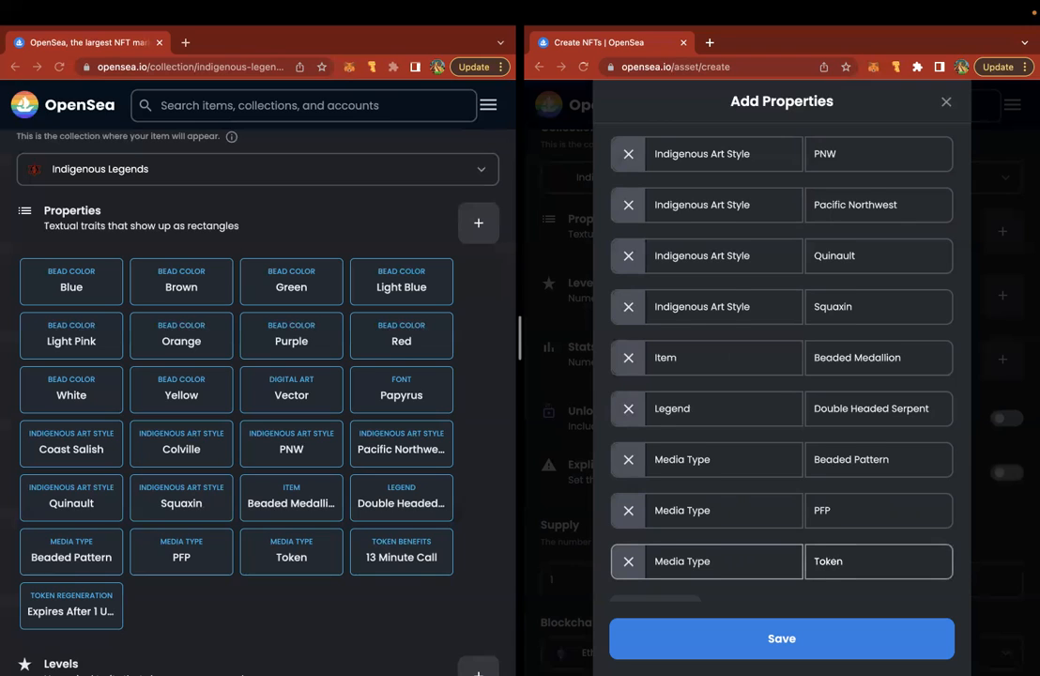
# - Add a Token Benefits row and view items sharing the 13 Minute Call trait
pyautogui.scroll(-2, 657, 575)
pyautogui.click(654, 566)
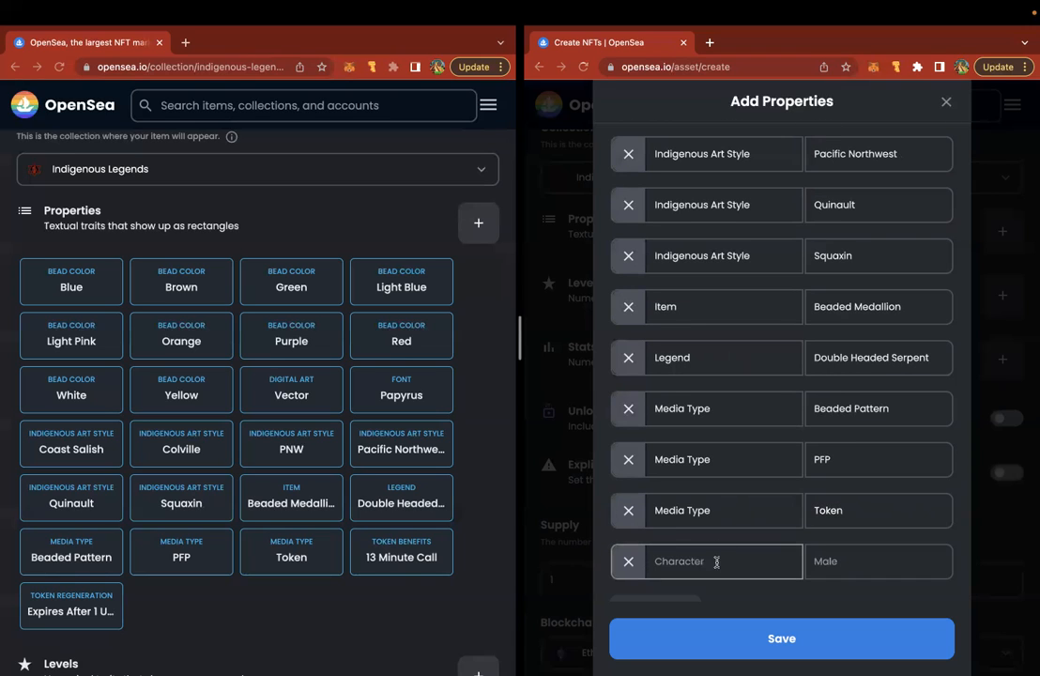
pyautogui.write('Token Benefits')
pyautogui.scroll(8, 369, 365)
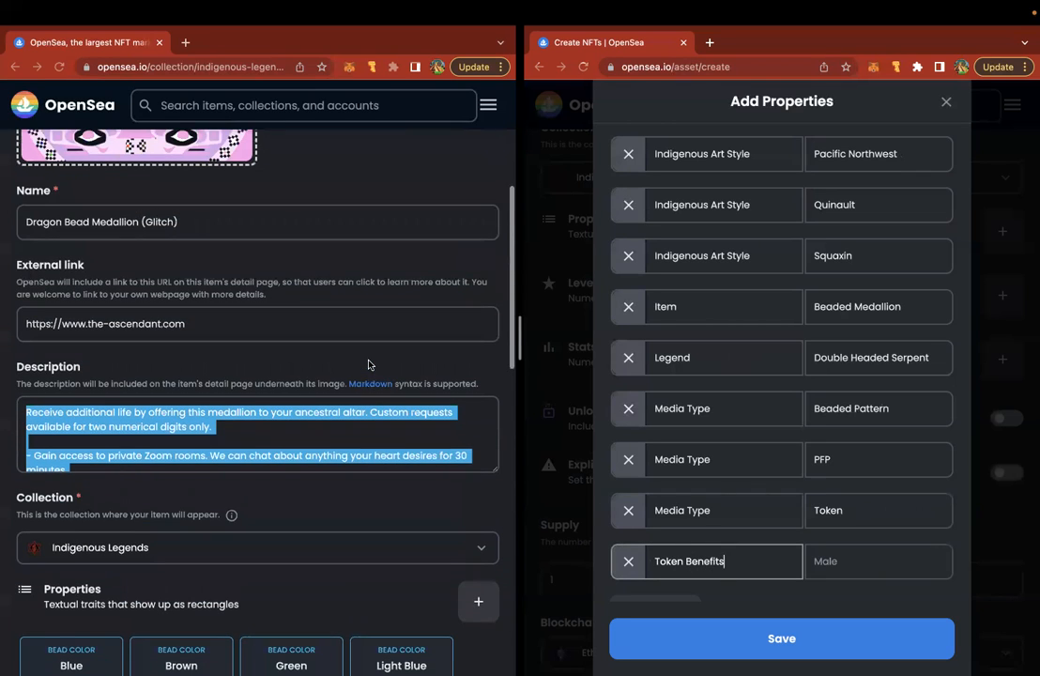
pyautogui.scroll(-2, 325, 425)
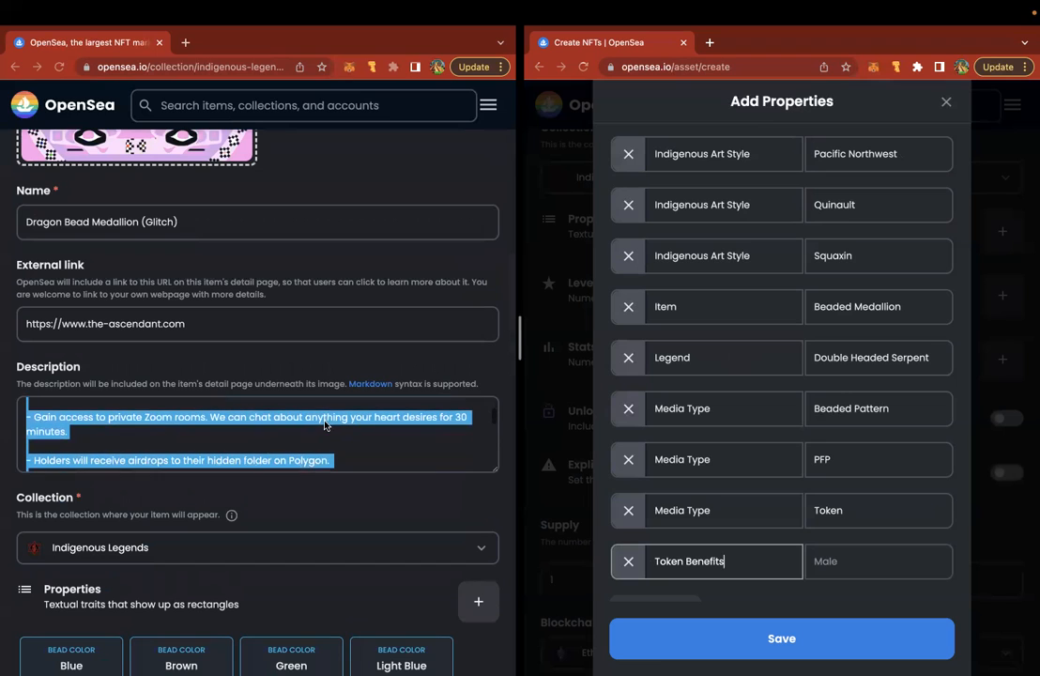
pyautogui.scroll(-2, 431, 288)
pyautogui.scroll(-5, 431, 287)
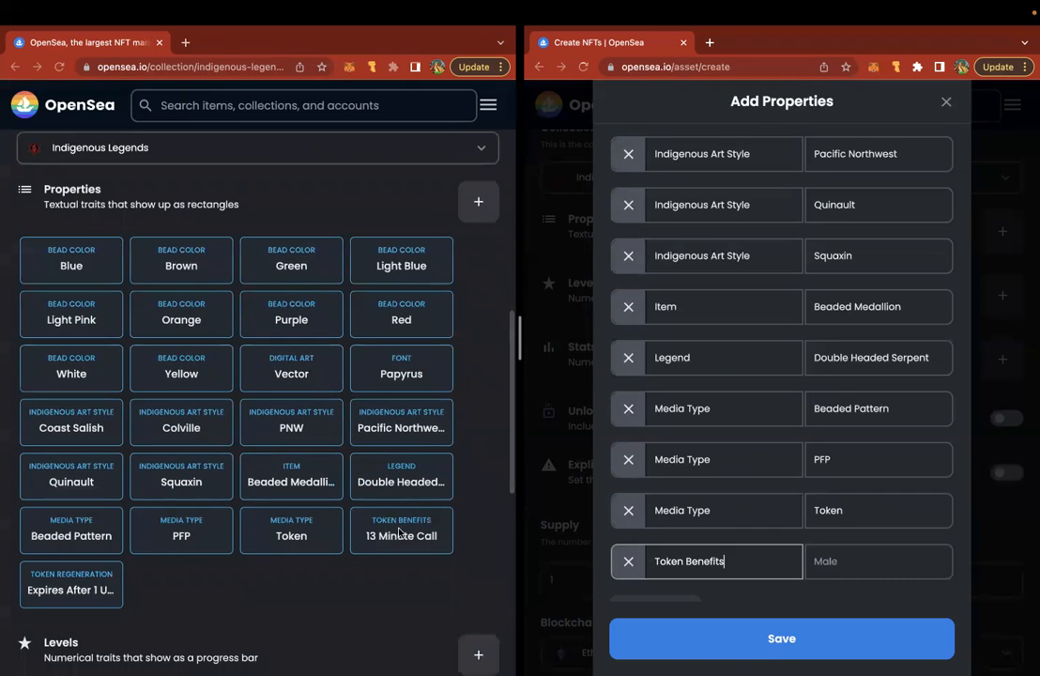
pyautogui.click(390, 534)
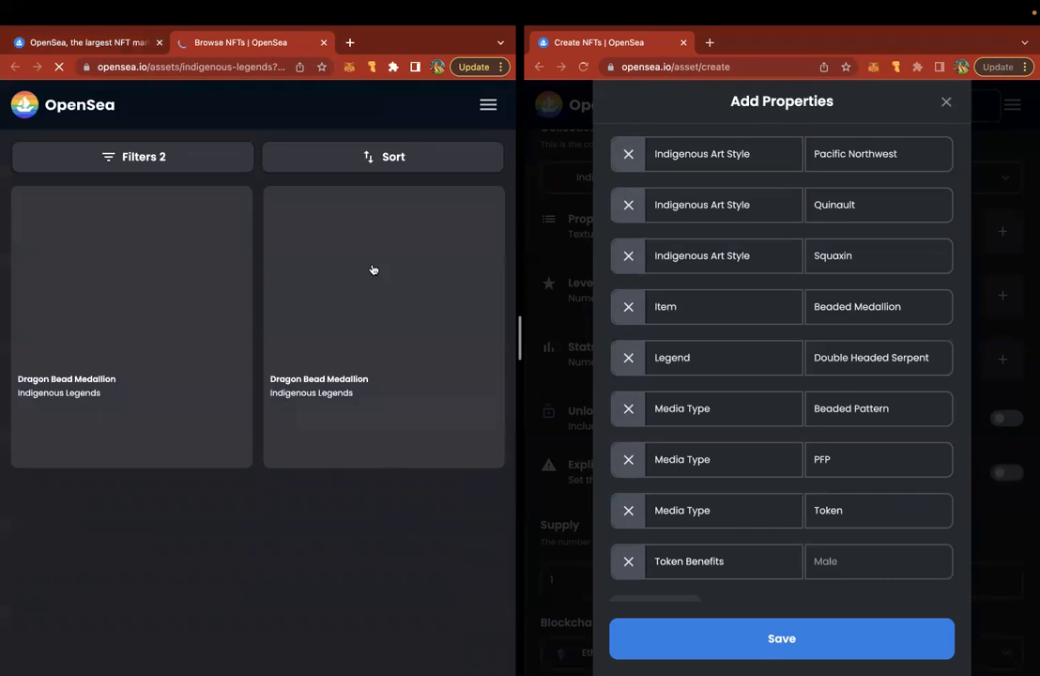
# - Back on the new item, set the Token Benefits value to 30 Minute Call
pyautogui.click(323, 43)
pyautogui.scroll(-1, 340, 317)
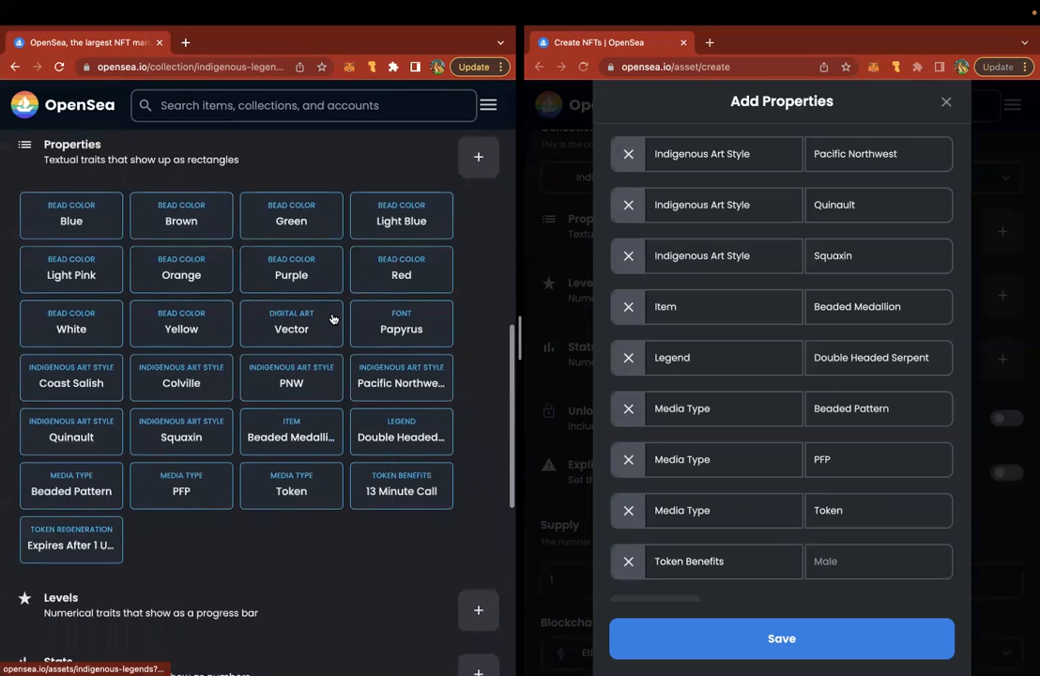
pyautogui.click(817, 562)
pyautogui.write('30 Minute Call')
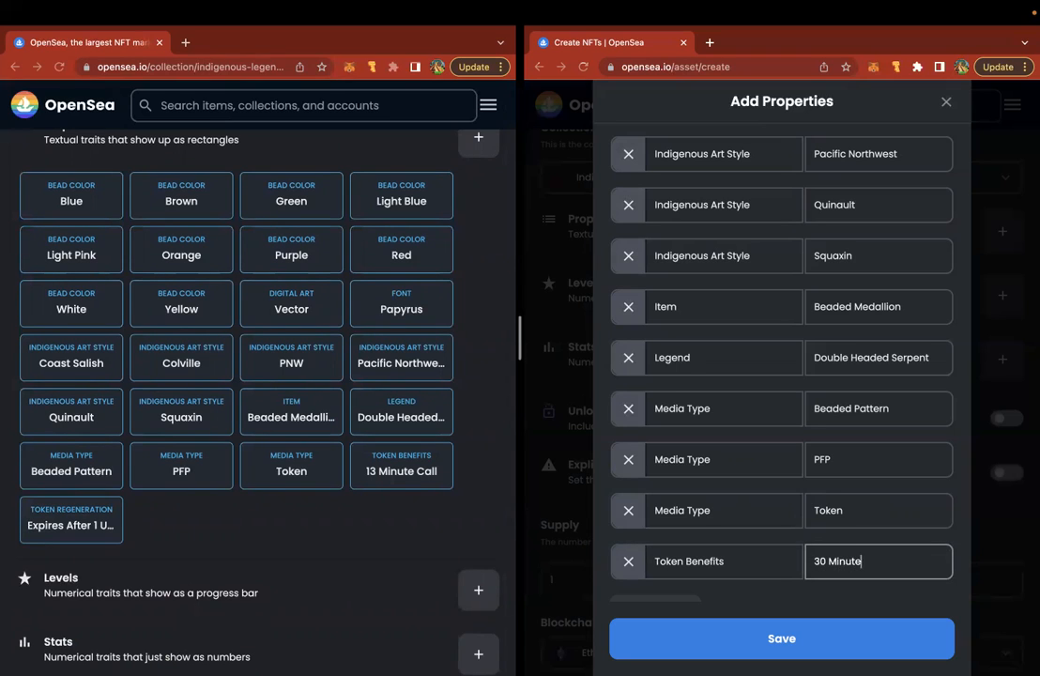
# - Change the existing medallion's Token Benefits to 30 Minute Call and save it
pyautogui.click(372, 575)
pyautogui.scroll(2, 372, 575)
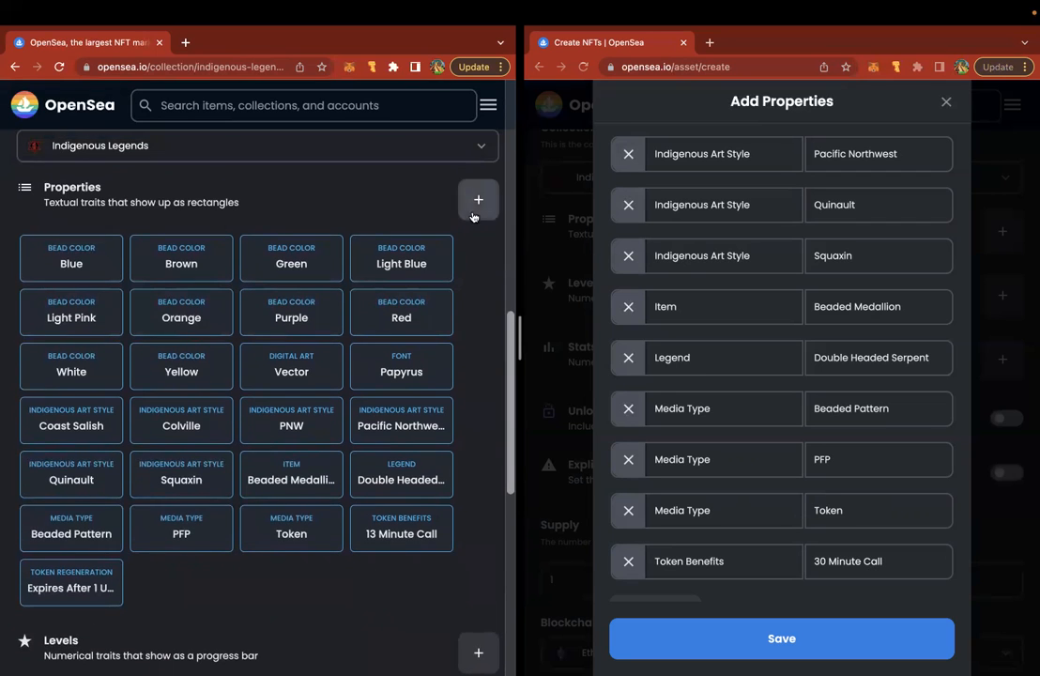
pyautogui.click(477, 202)
pyautogui.scroll(-5, 293, 367)
pyautogui.scroll(-4, 293, 367)
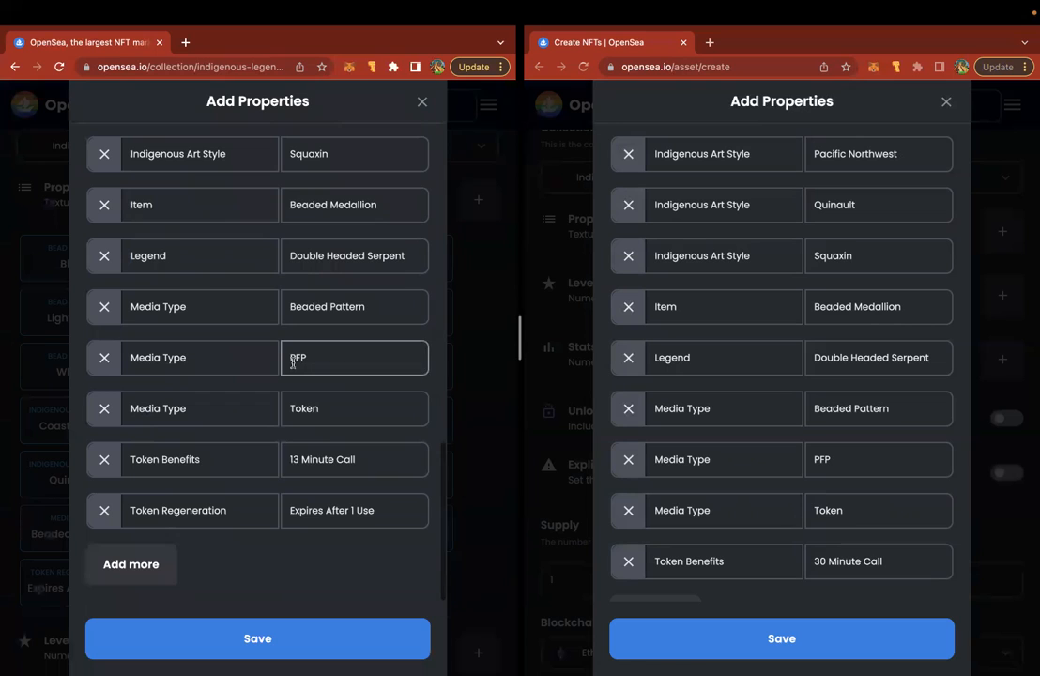
pyautogui.write('30')
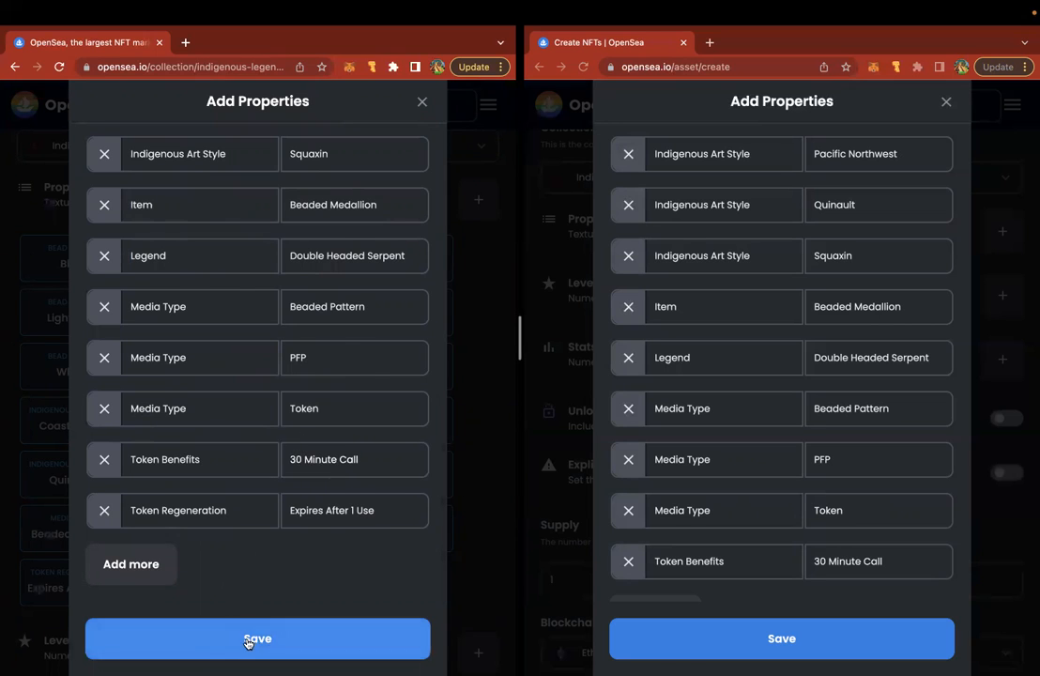
pyautogui.click(251, 639)
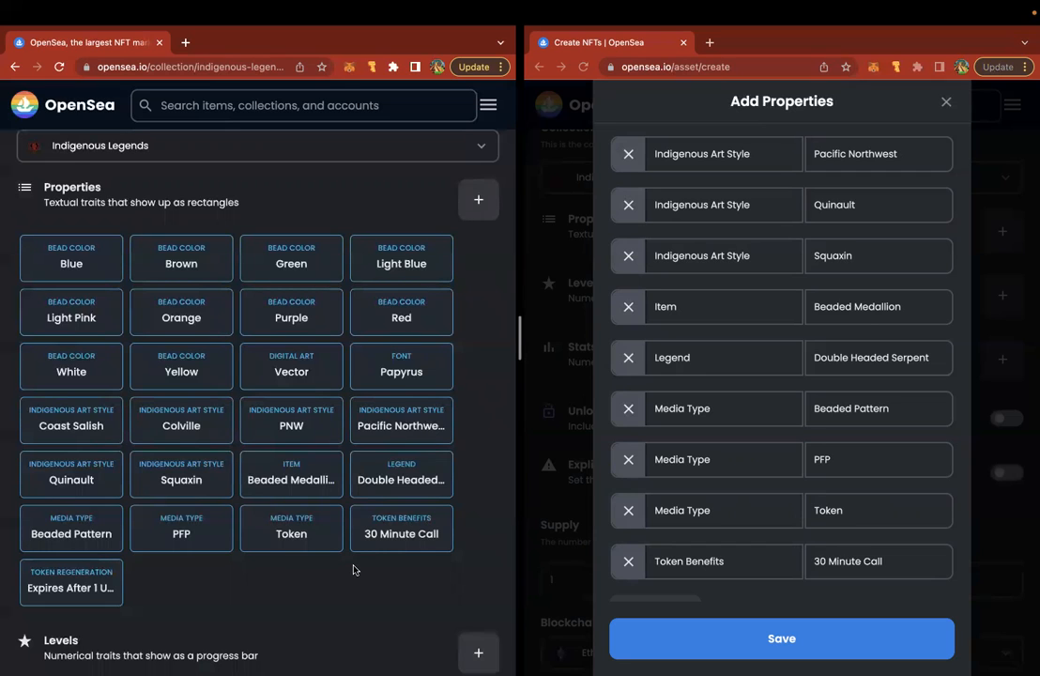
pyautogui.scroll(-2, 768, 445)
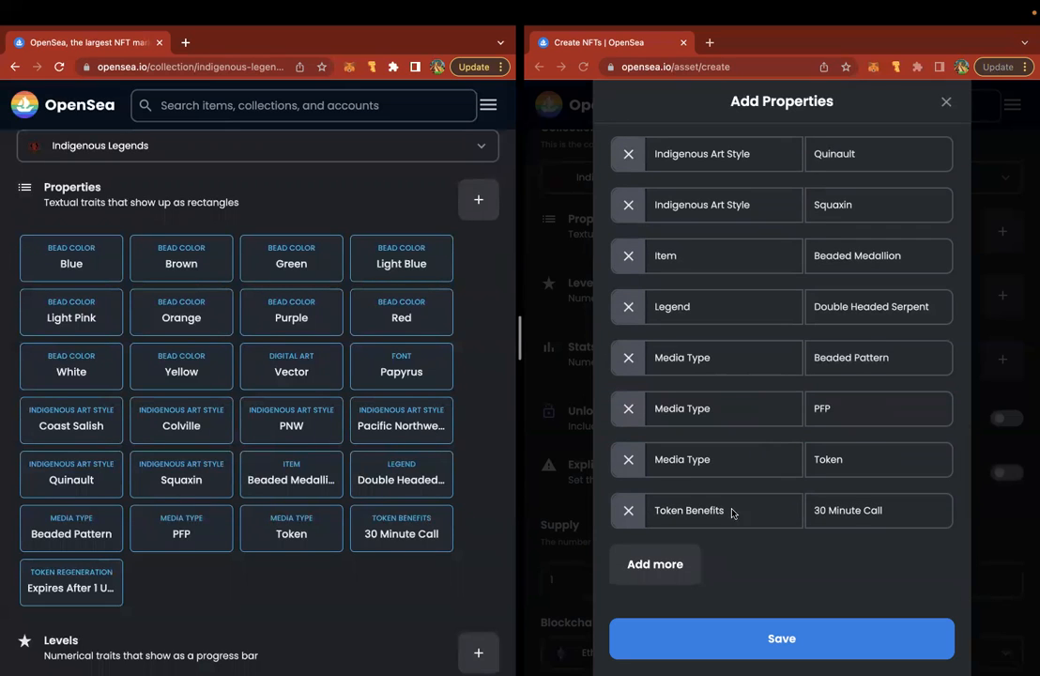
# - Add a Token Regeneration property with value Expires After 1 Use, copied from the other item, and save both
pyautogui.click(665, 564)
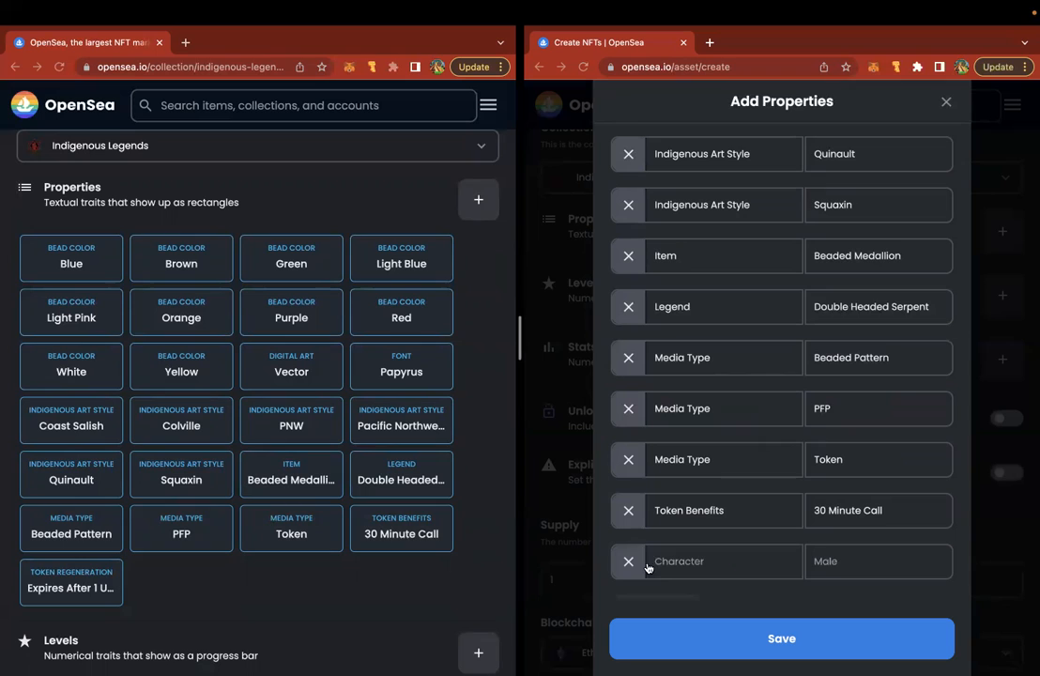
pyautogui.click(479, 201)
pyautogui.scroll(-10, 290, 402)
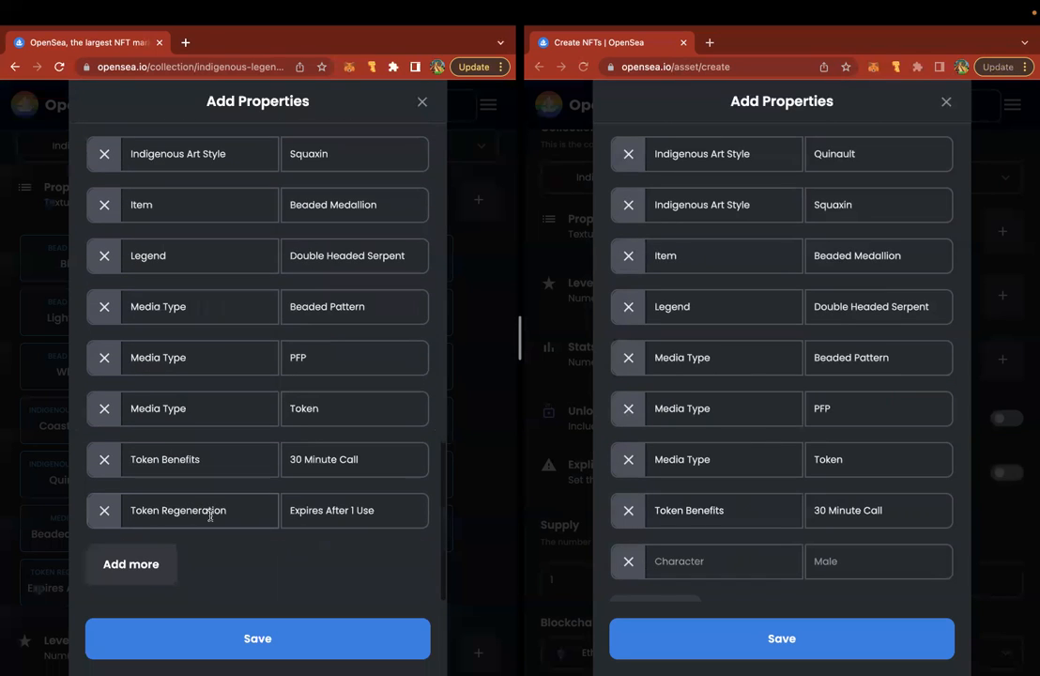
pyautogui.tripleClick(192, 512)
pyautogui.press('super+c')
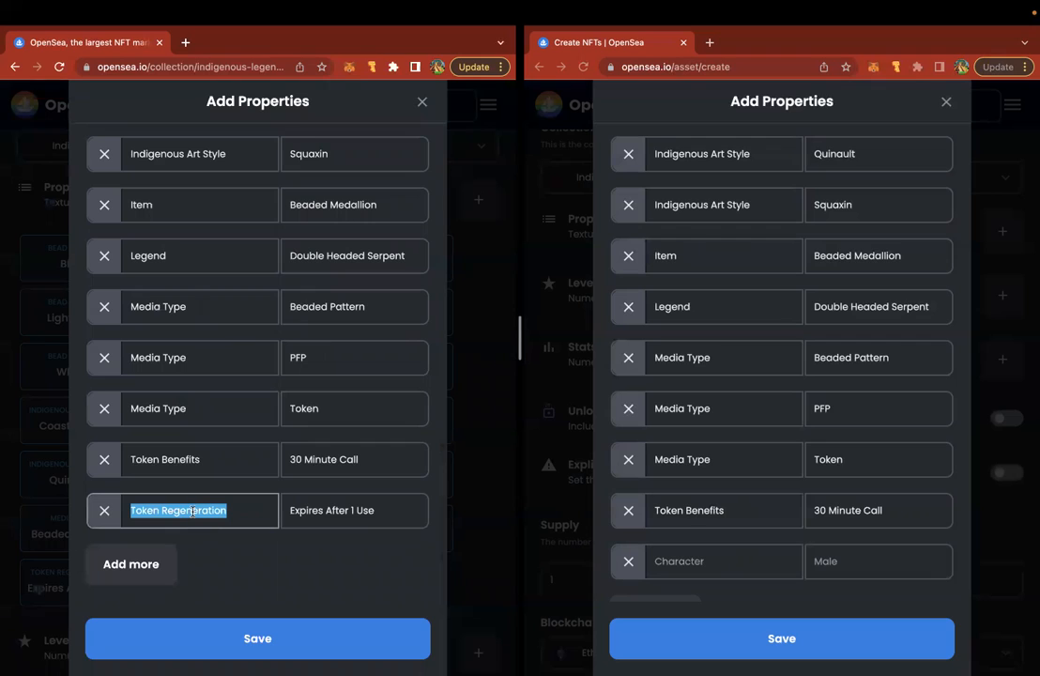
pyautogui.click(693, 561)
pyautogui.press('super+v')
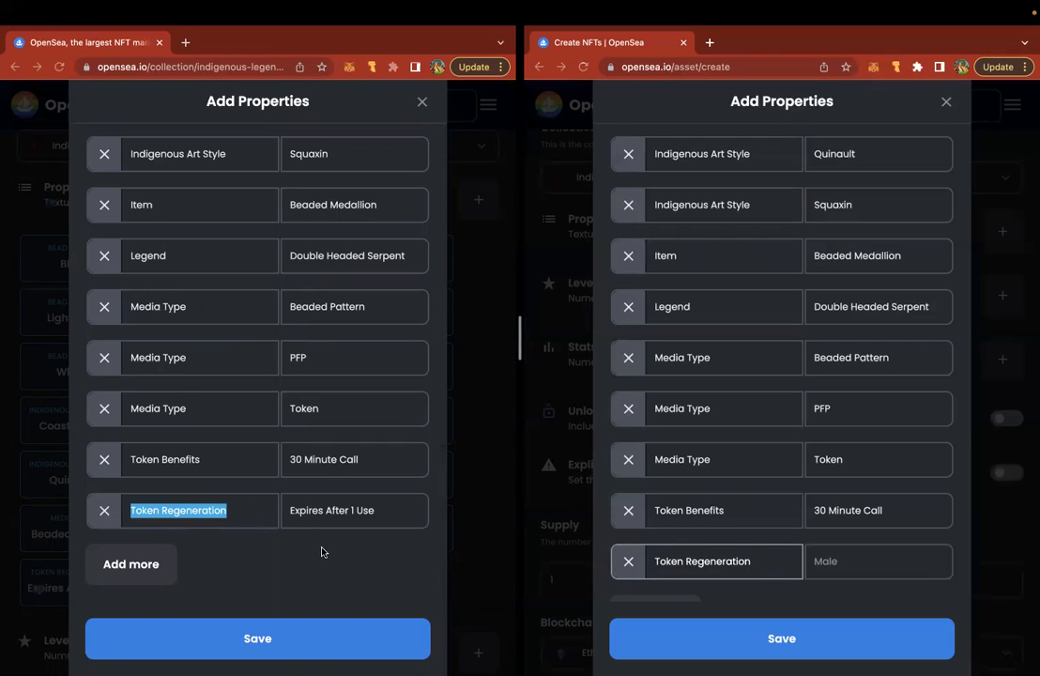
pyautogui.tripleClick(320, 511)
pyautogui.press('super+c')
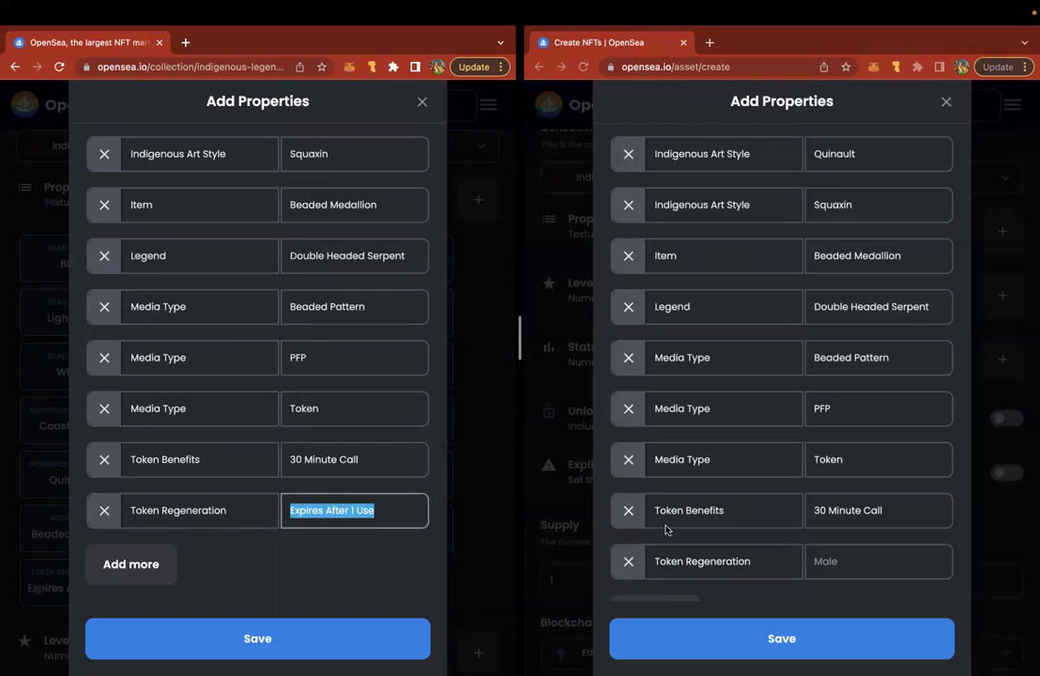
pyautogui.click(843, 562)
pyautogui.press('super+v')
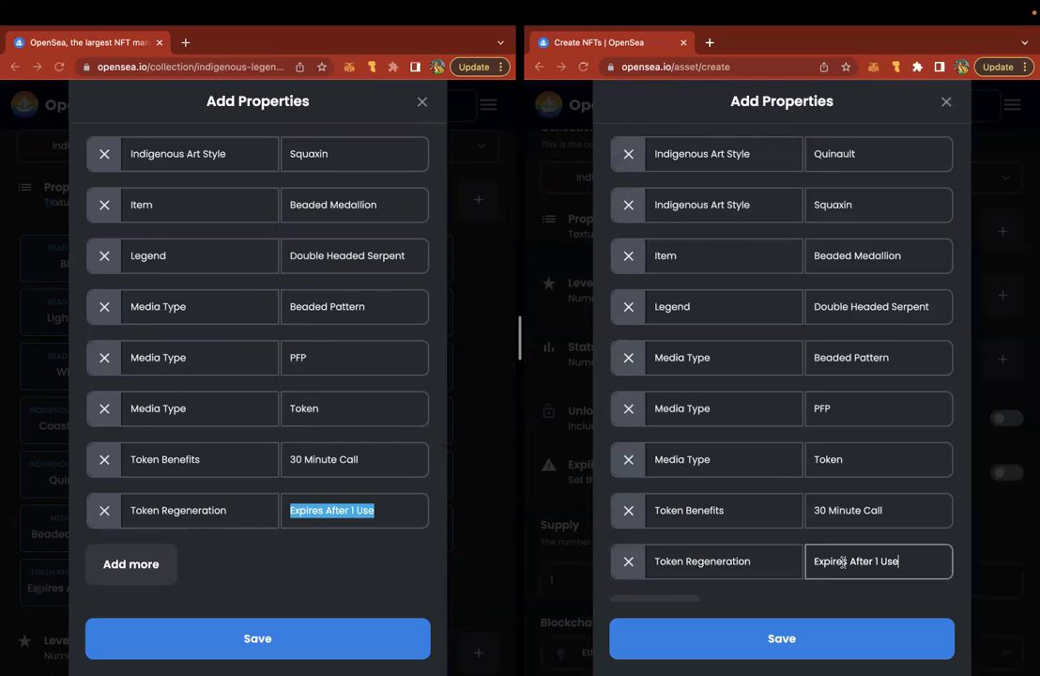
pyautogui.click(773, 643)
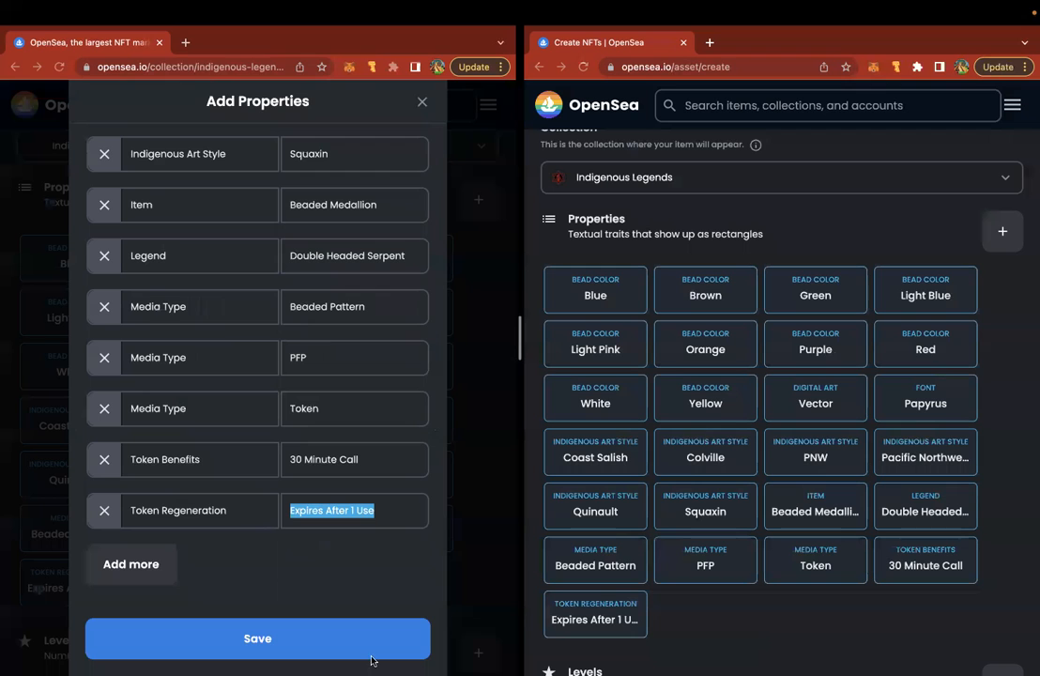
pyautogui.click(292, 635)
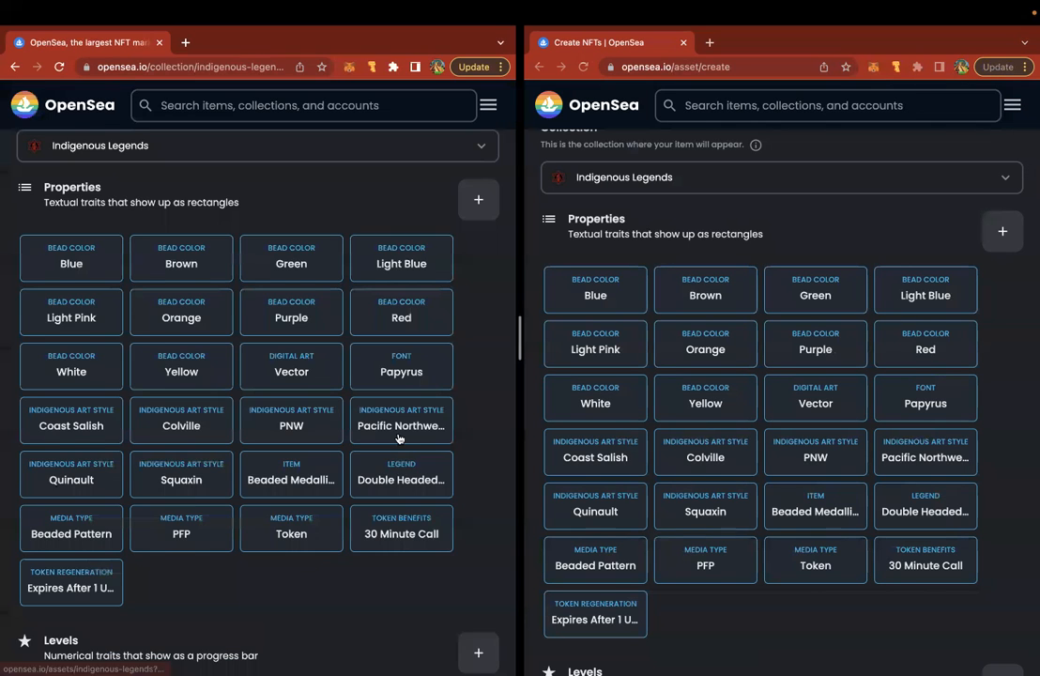
pyautogui.scroll(-5, 399, 436)
pyautogui.scroll(-1, 773, 371)
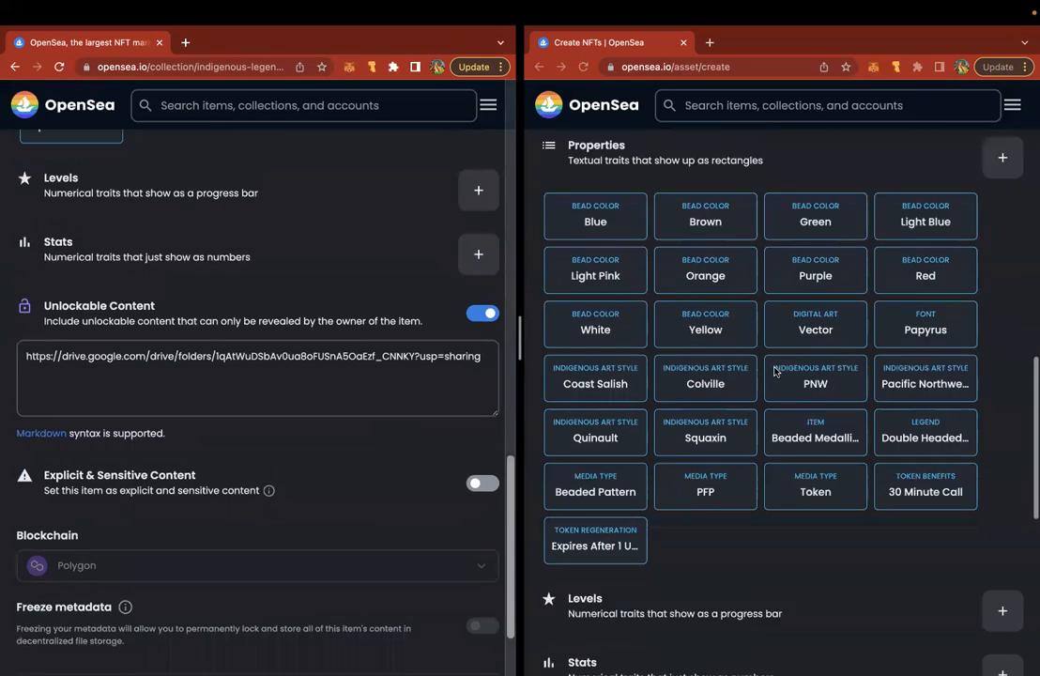
pyautogui.scroll(-5, 773, 372)
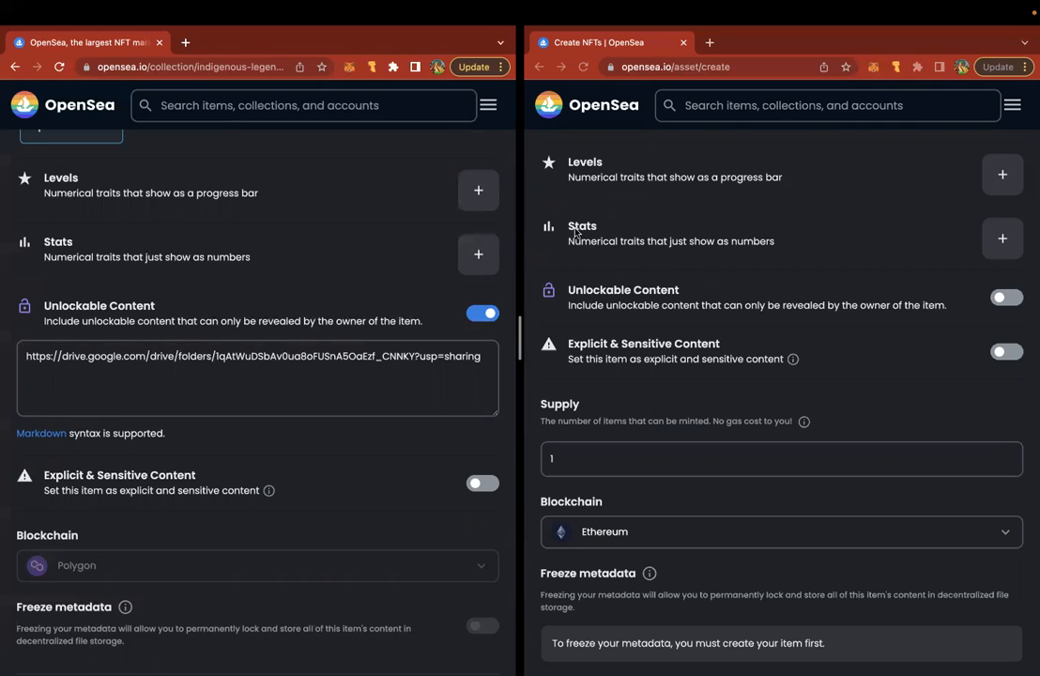
pyautogui.click(1002, 298)
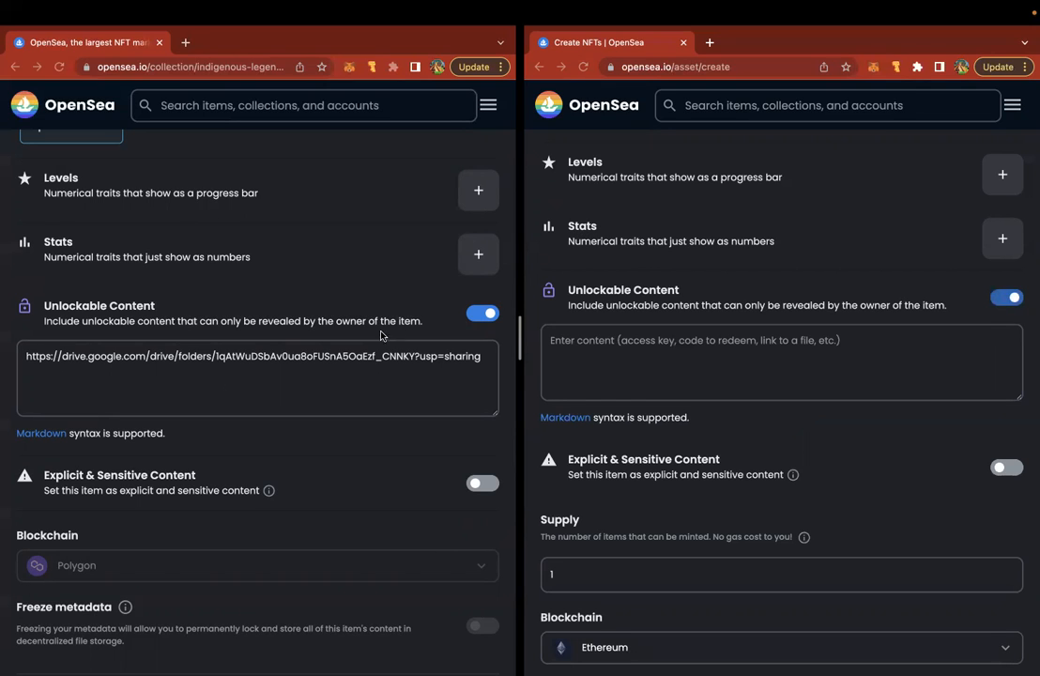
pyautogui.doubleClick(347, 356)
pyautogui.tripleClick(347, 356)
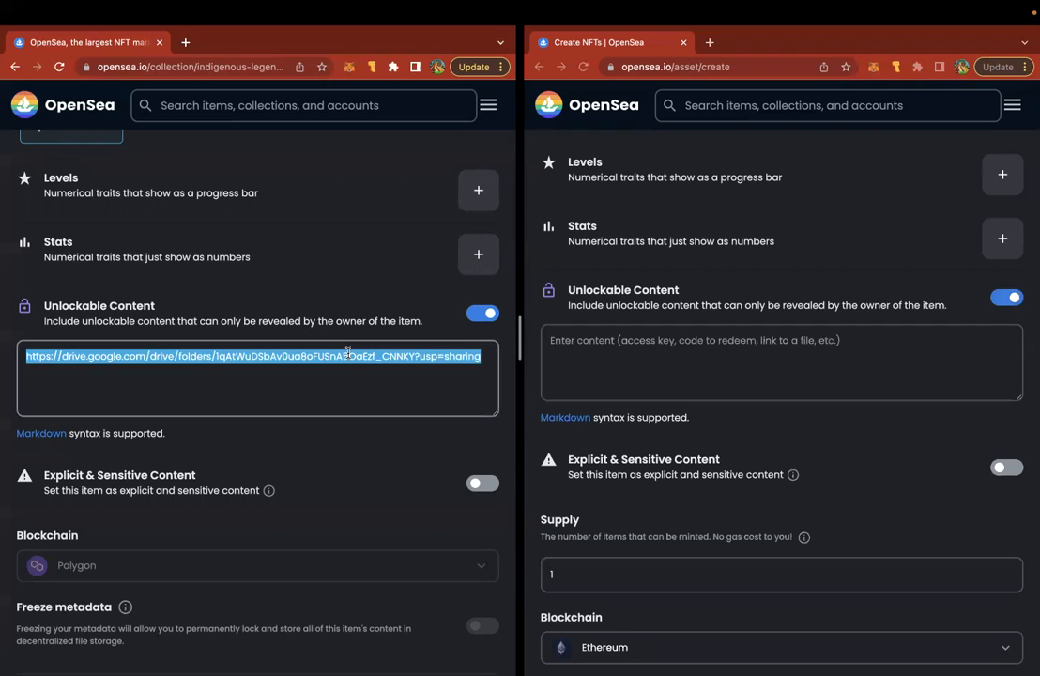
pyautogui.click(572, 367)
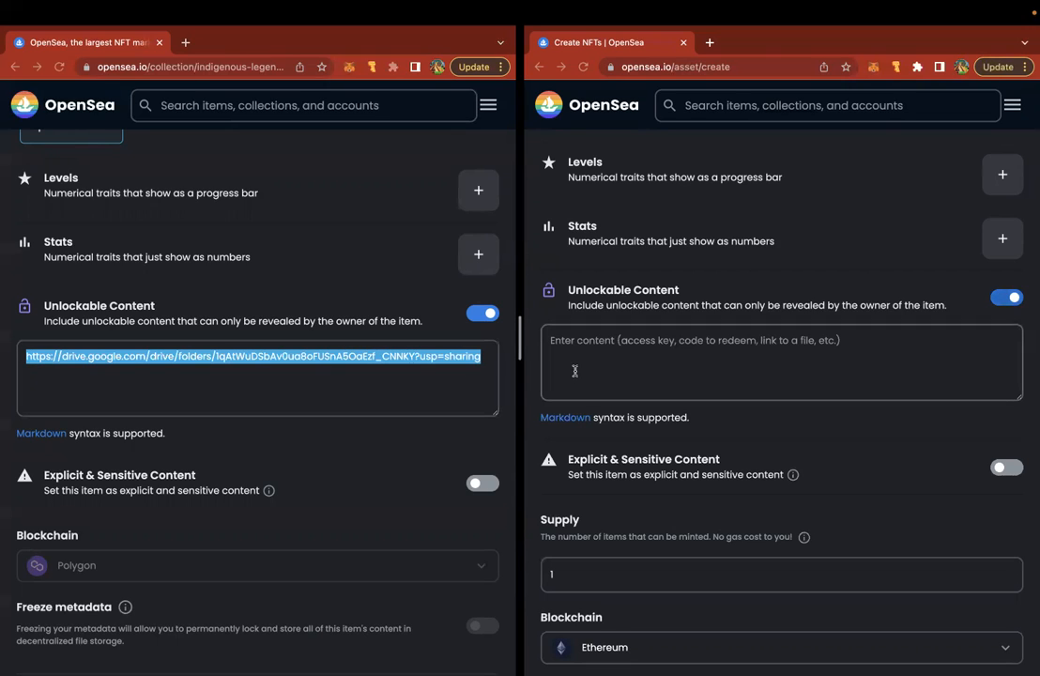
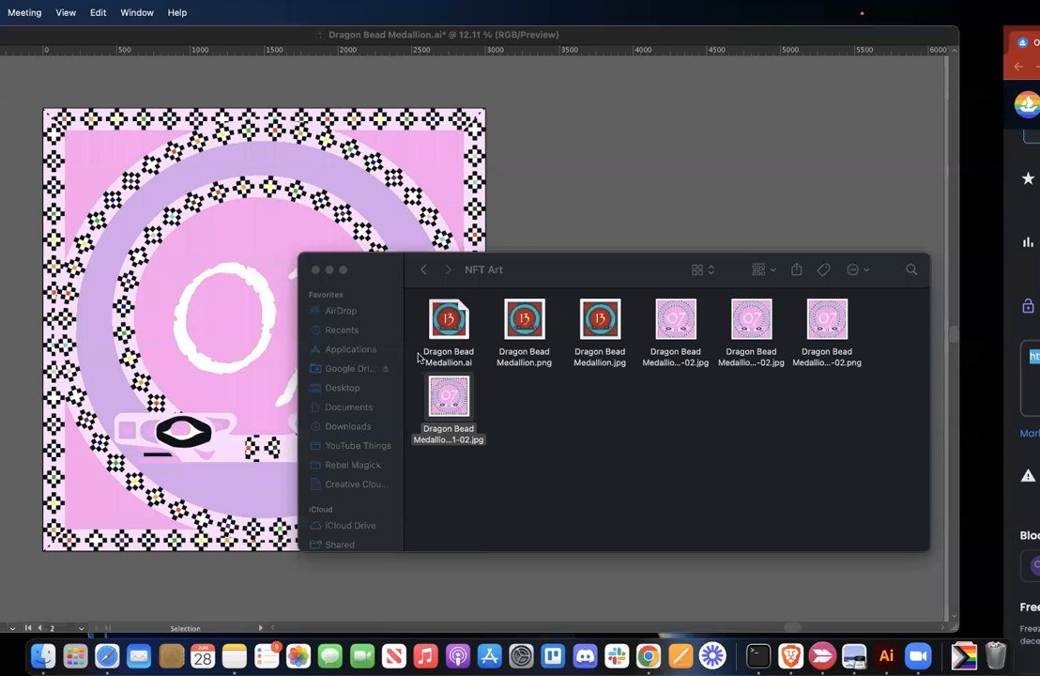
# - Minimize the NFT Art folder window and pan to show the 13 and 07 medallion artboards
pyautogui.hscroll(-3, 193, 93)
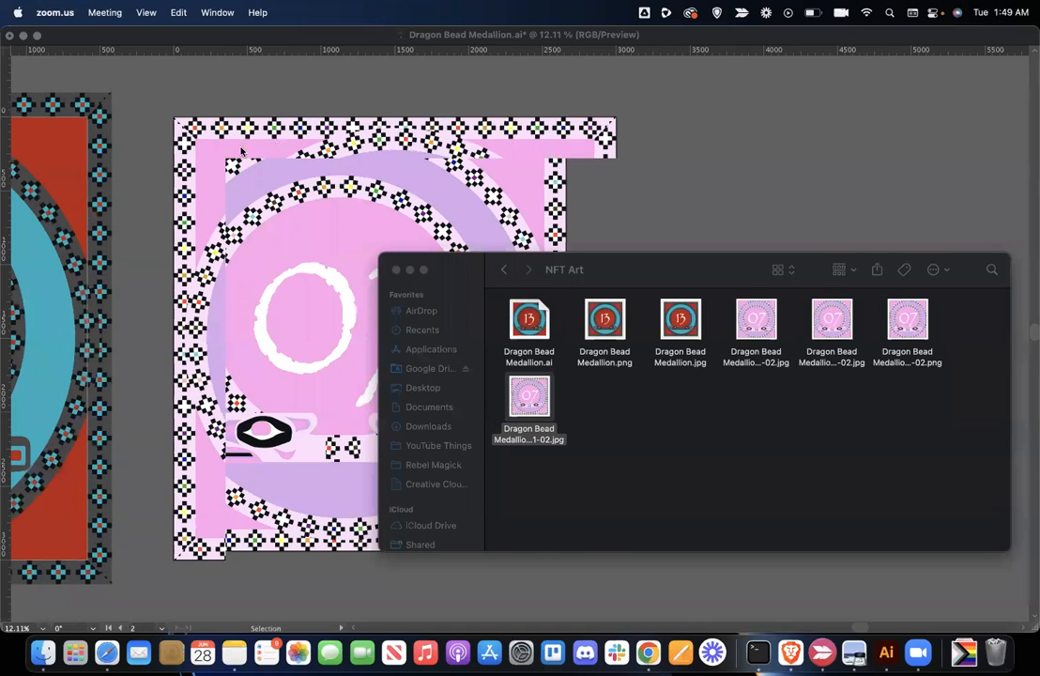
pyautogui.hscroll(-4, 246, 141)
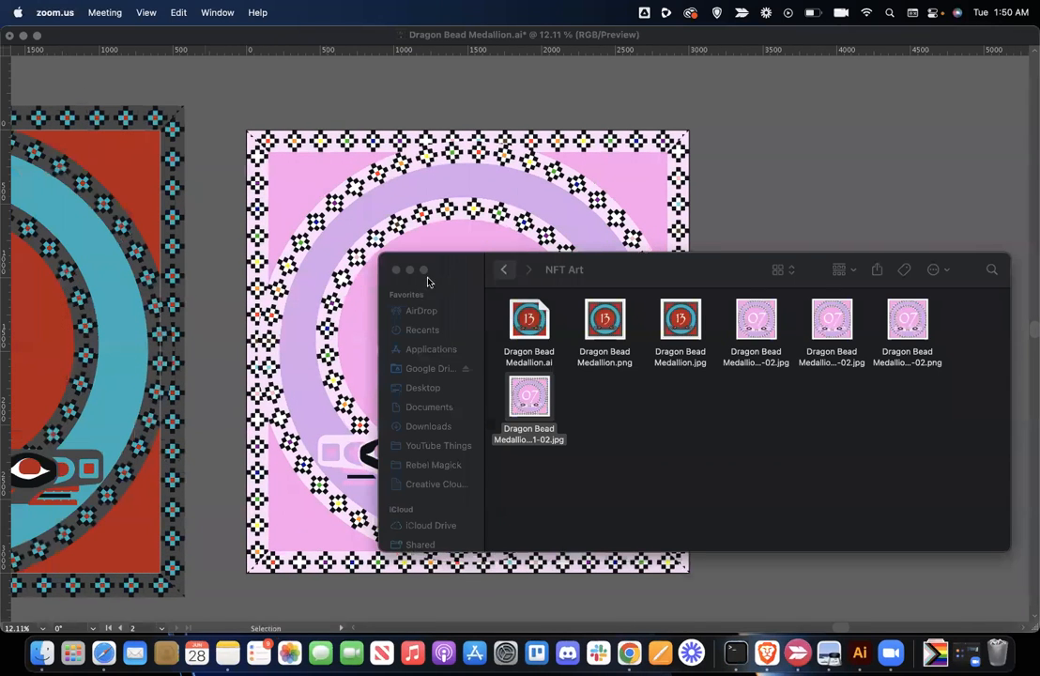
pyautogui.click(409, 270)
pyautogui.hscroll(-10, 408, 272)
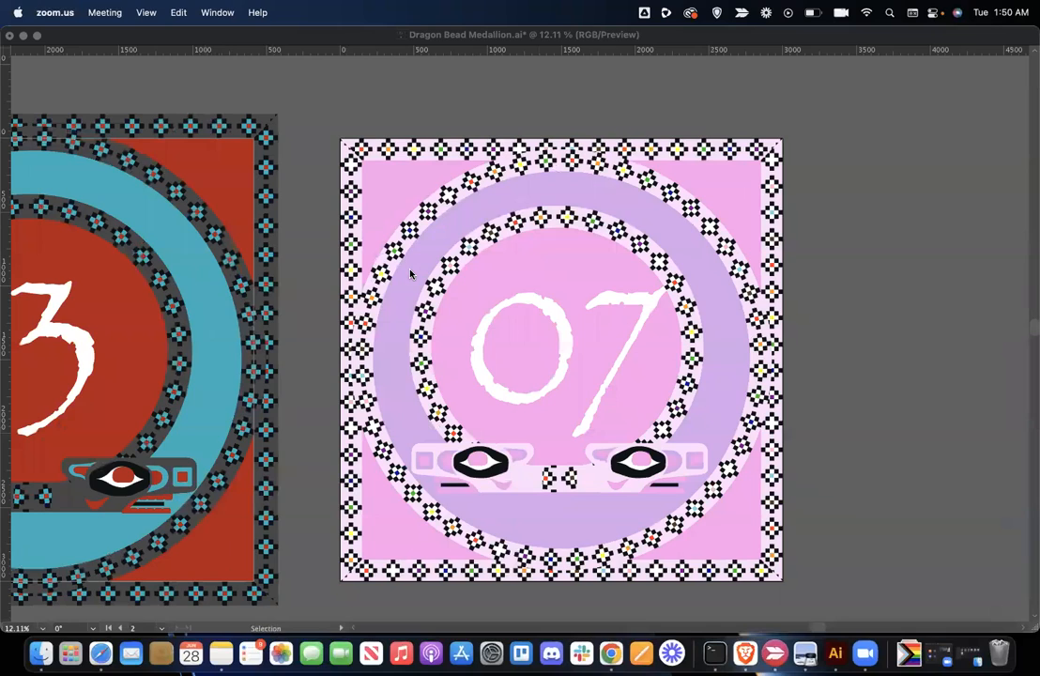
pyautogui.hscroll(-6, 366, 448)
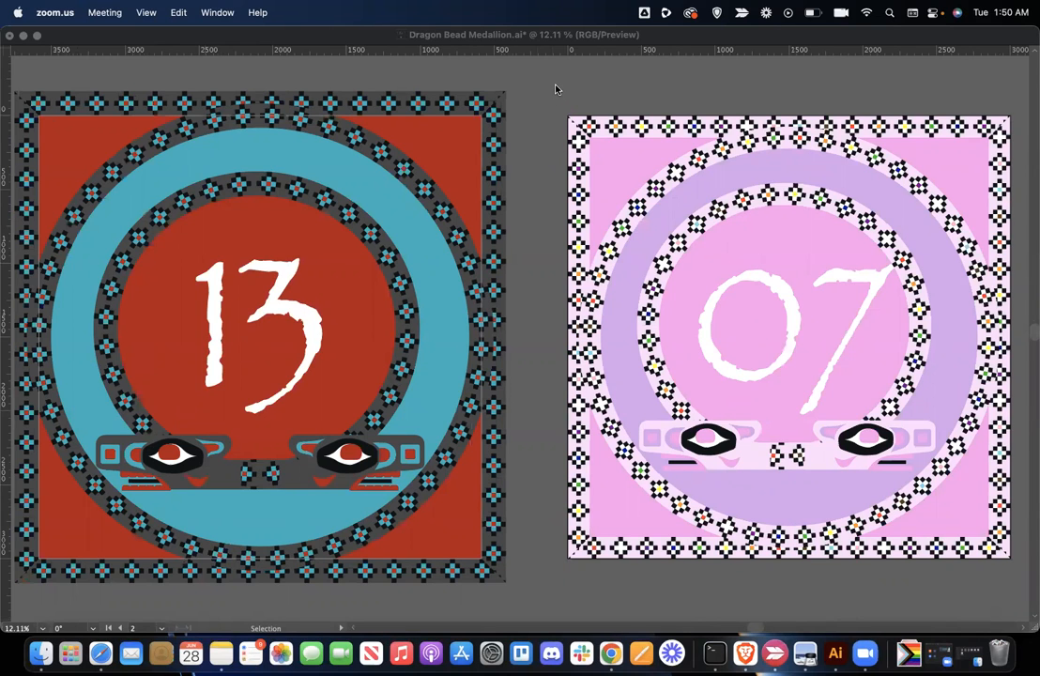
pyautogui.hscroll(2, 555, 89)
pyautogui.hscroll(2, 555, 90)
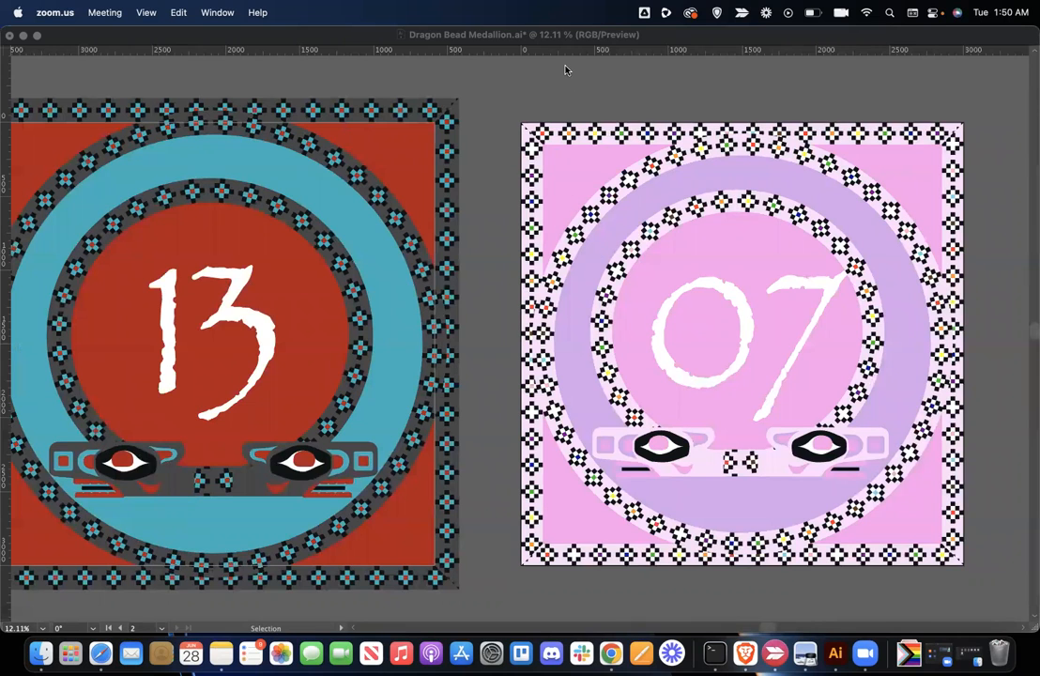
pyautogui.hotkey('ctrl', 'Right')
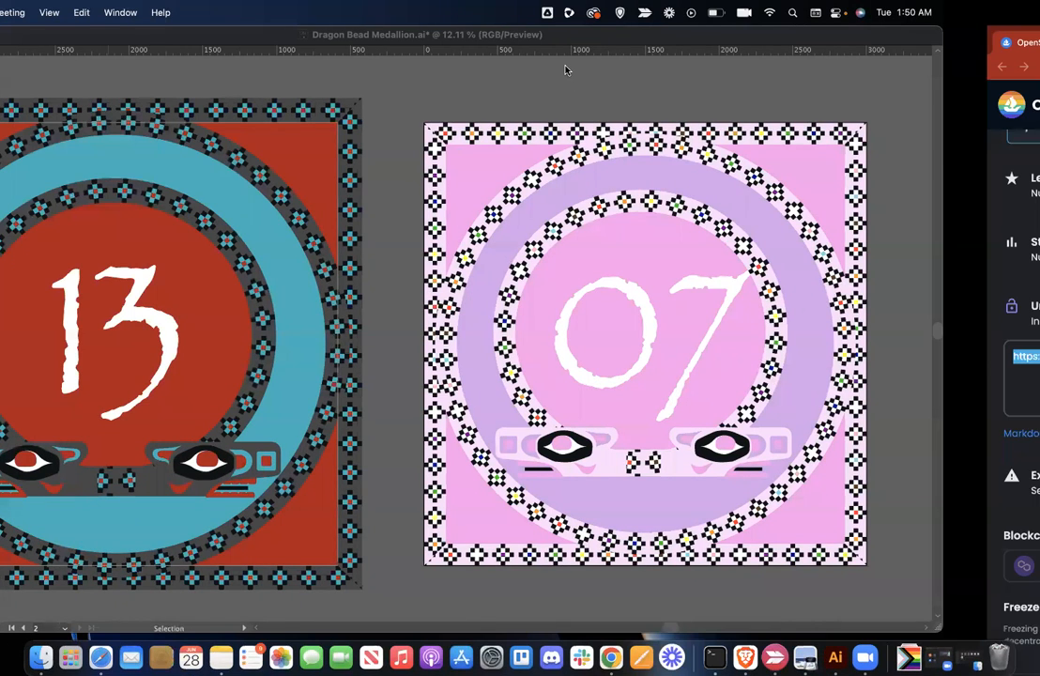
# - Change the new item's supply from 1 to 4
pyautogui.scroll(-5, 615, 340)
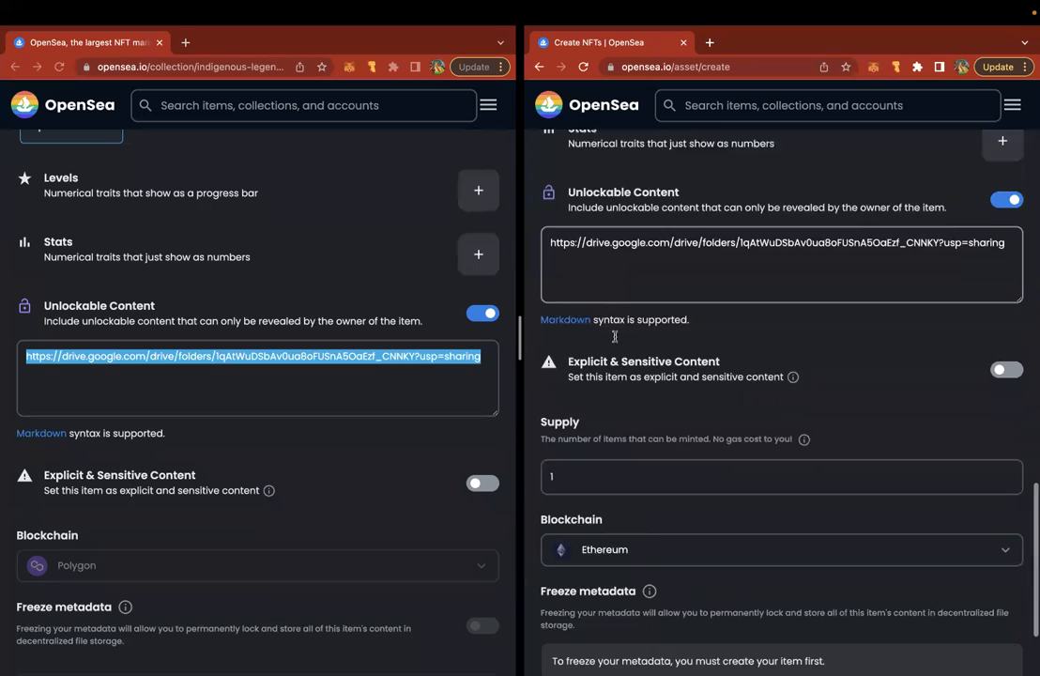
pyautogui.doubleClick(599, 342)
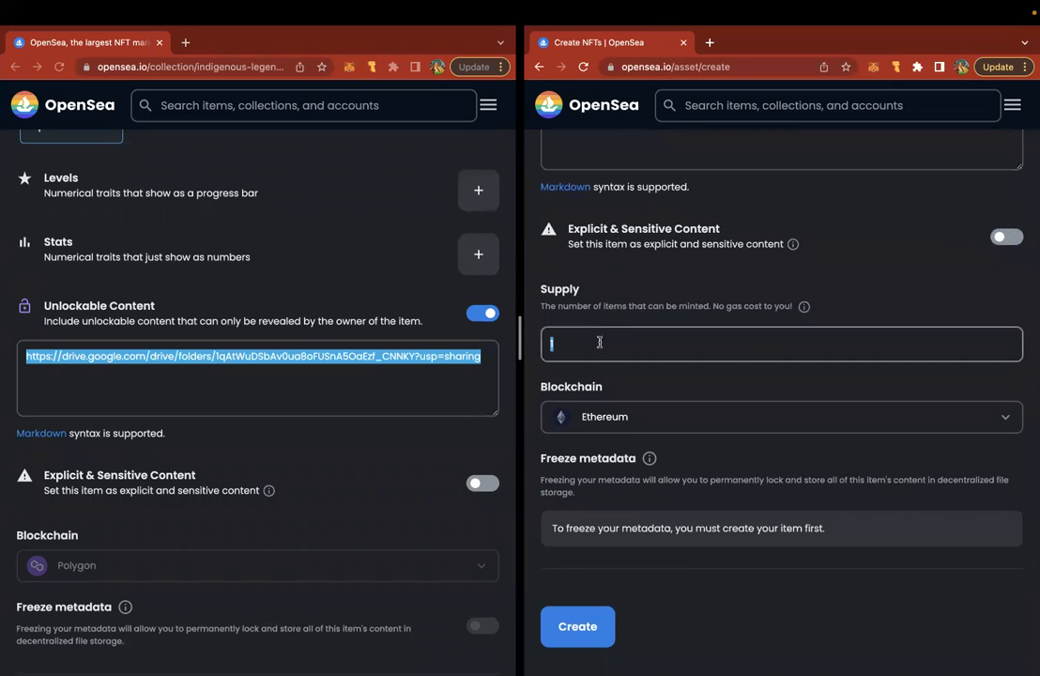
pyautogui.write('4')
# - Choose Polygon as the blockchain and review the completed form
pyautogui.click(558, 418)
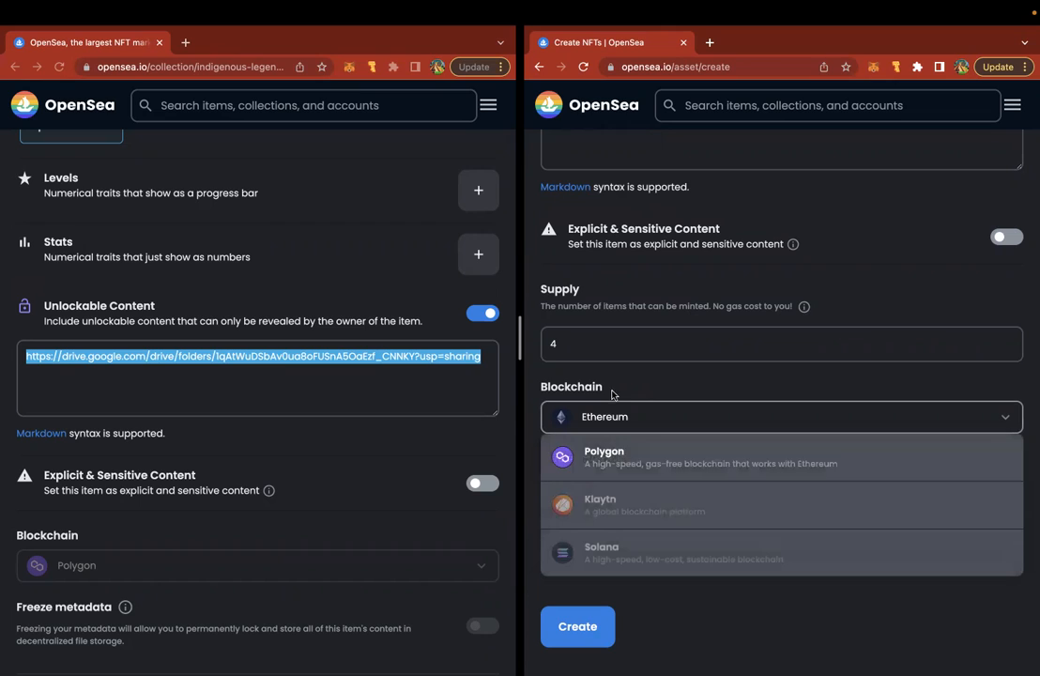
pyautogui.click(612, 391)
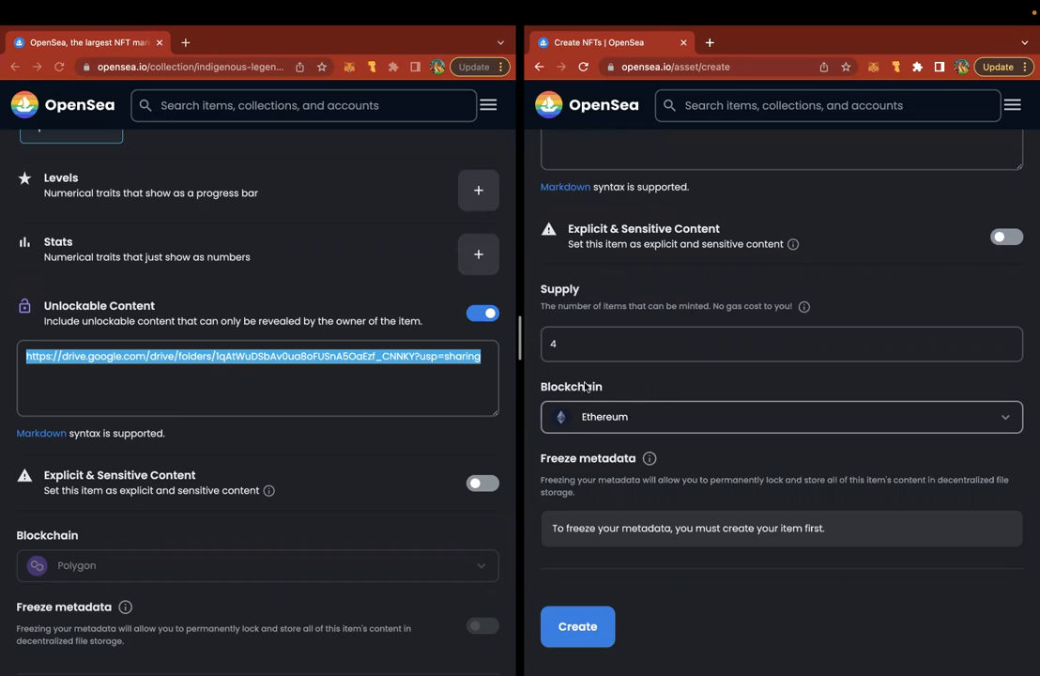
pyautogui.click(605, 416)
pyautogui.click(599, 466)
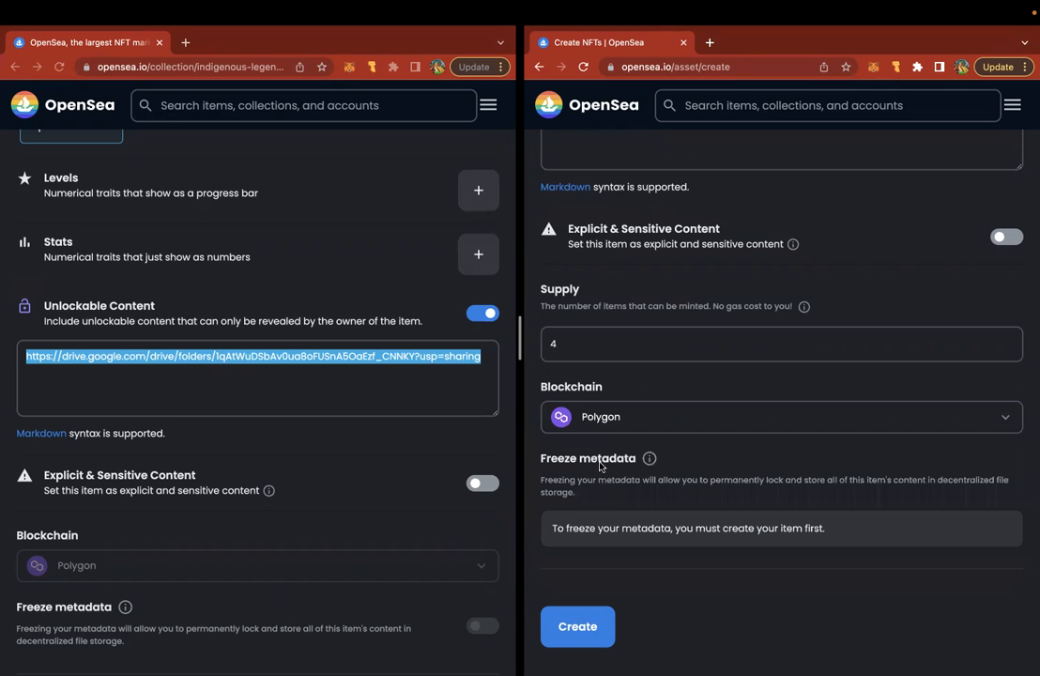
pyautogui.scroll(-1, 657, 474)
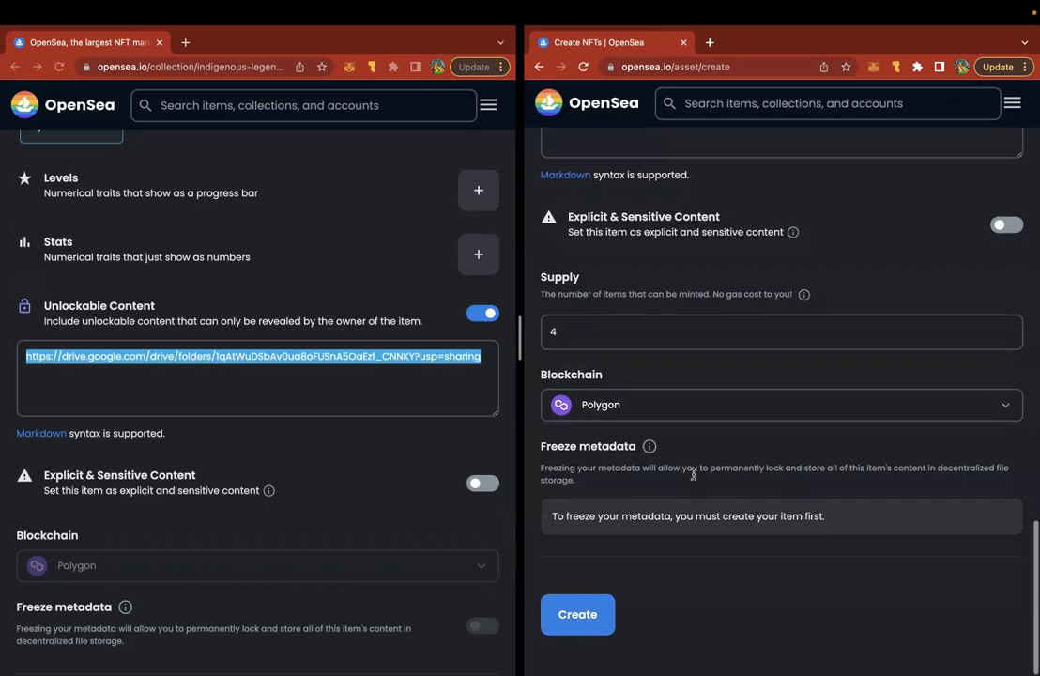
pyautogui.scroll(5, 645, 533)
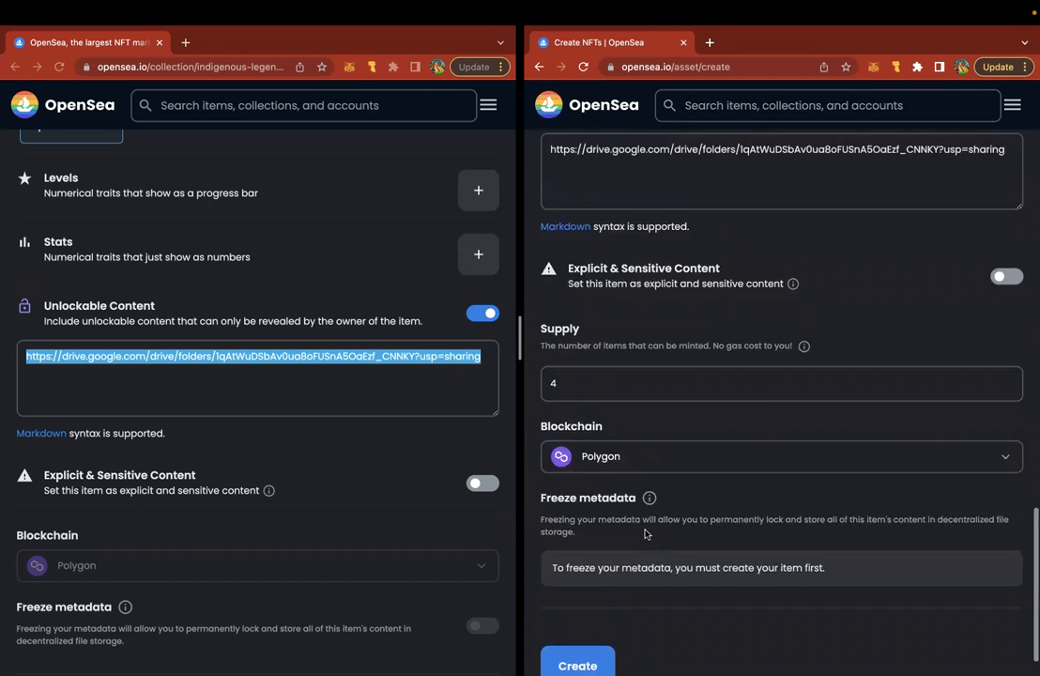
pyautogui.scroll(10, 644, 533)
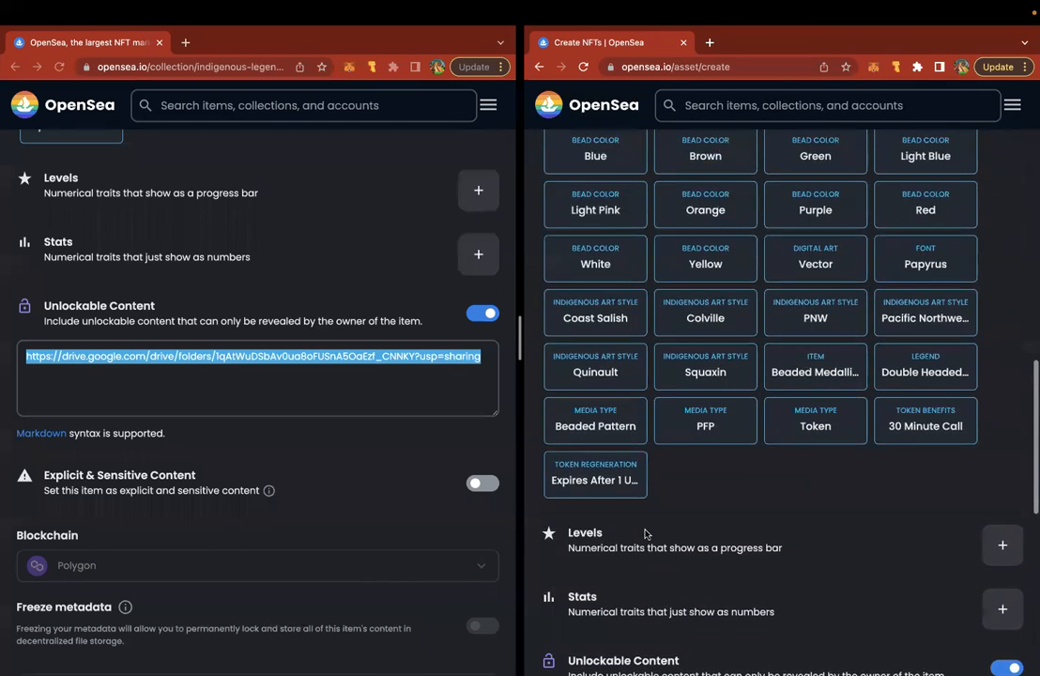
pyautogui.scroll(9, 645, 533)
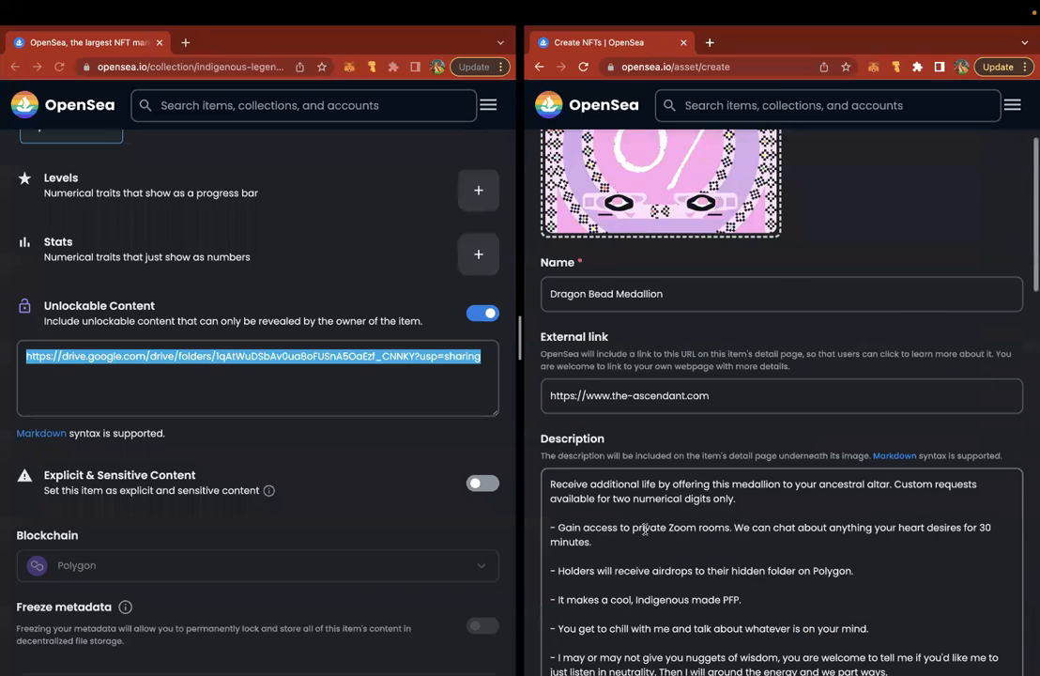
pyautogui.scroll(-2, 645, 531)
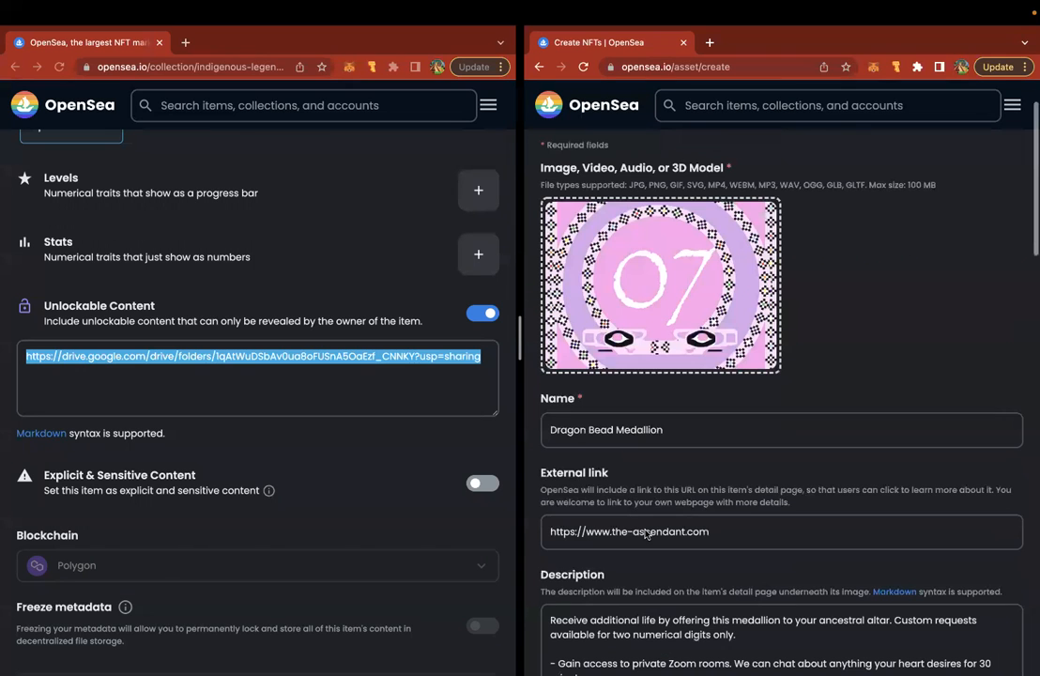
pyautogui.scroll(15, 418, 399)
pyautogui.scroll(-2, 419, 399)
pyautogui.scroll(-15, 419, 399)
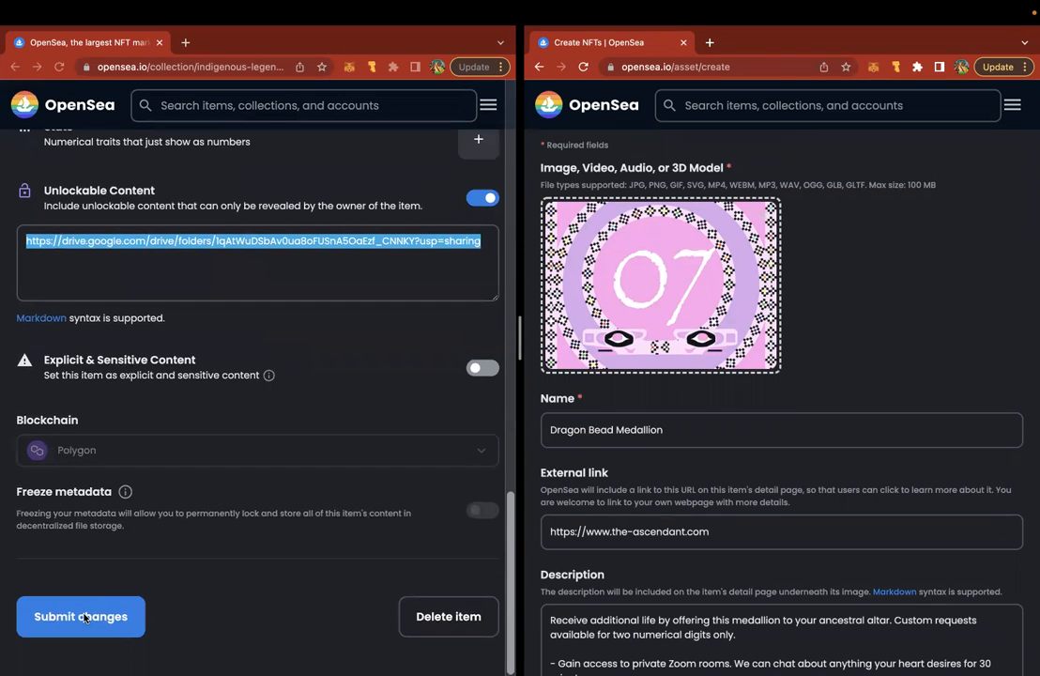
# - Submit the existing medallion's changes and sign the MetaMask signature request
pyautogui.click(85, 618)
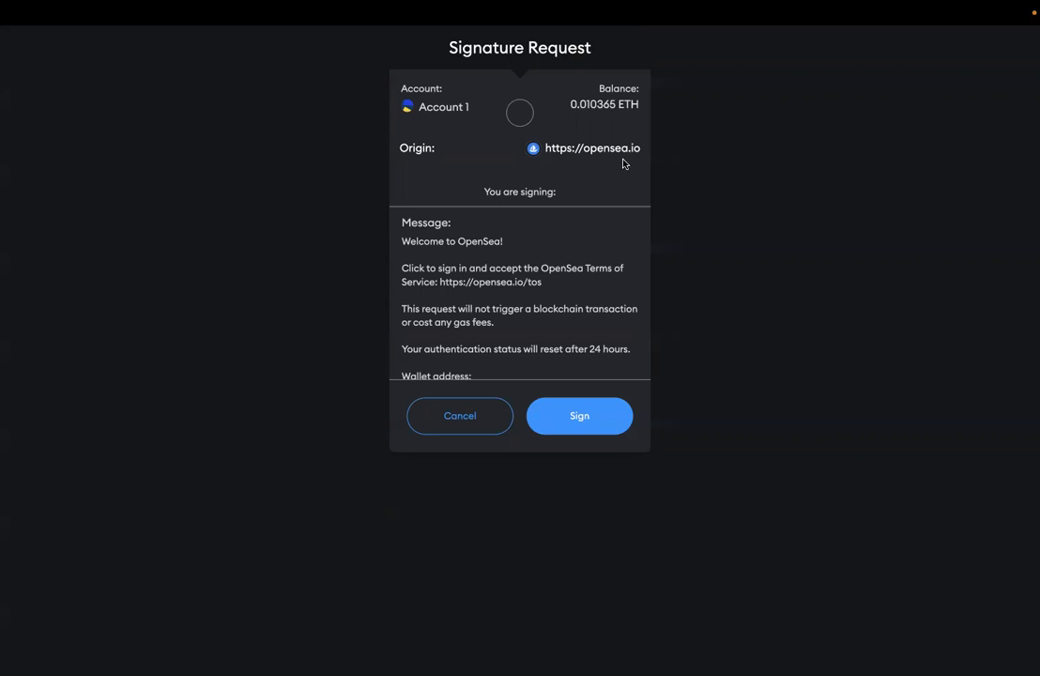
pyautogui.click(553, 415)
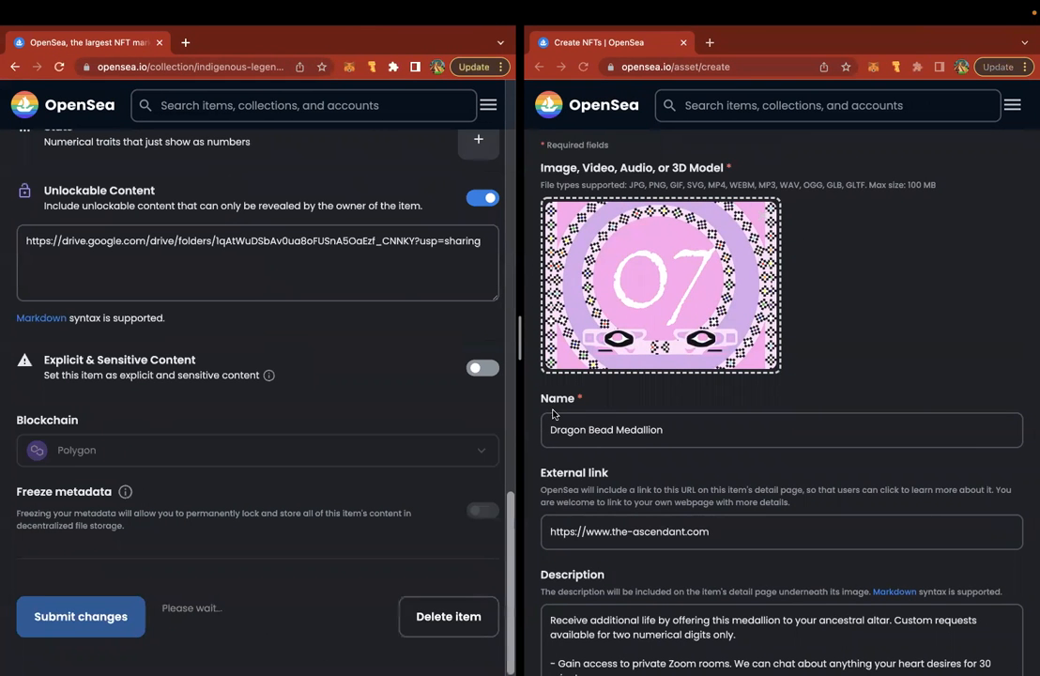
pyautogui.scroll(-10, 840, 434)
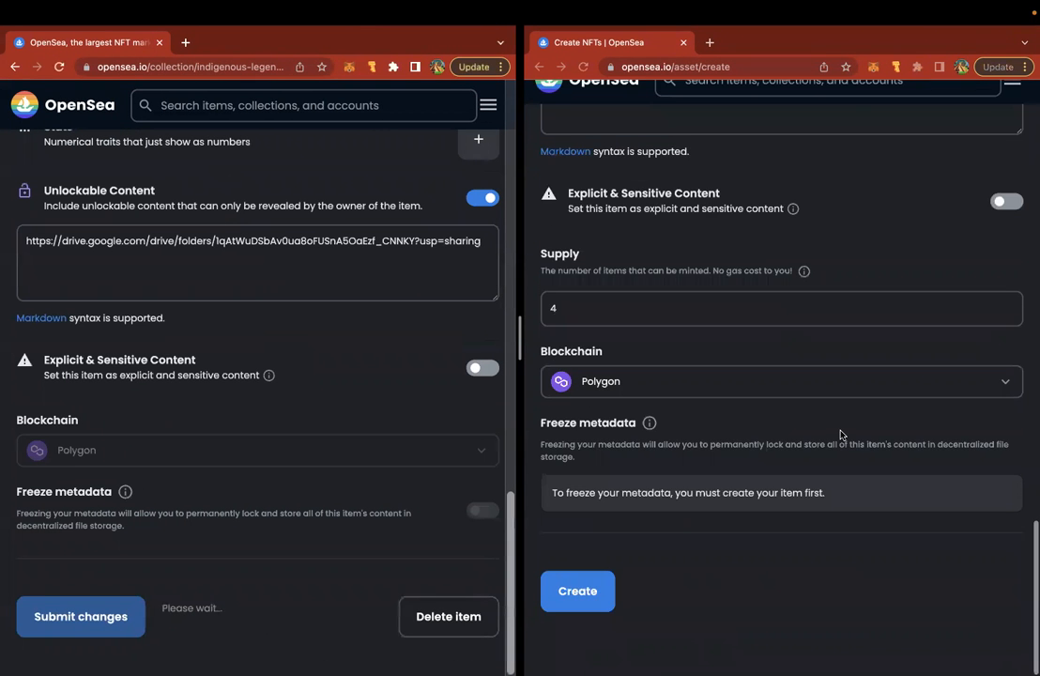
pyautogui.click(569, 620)
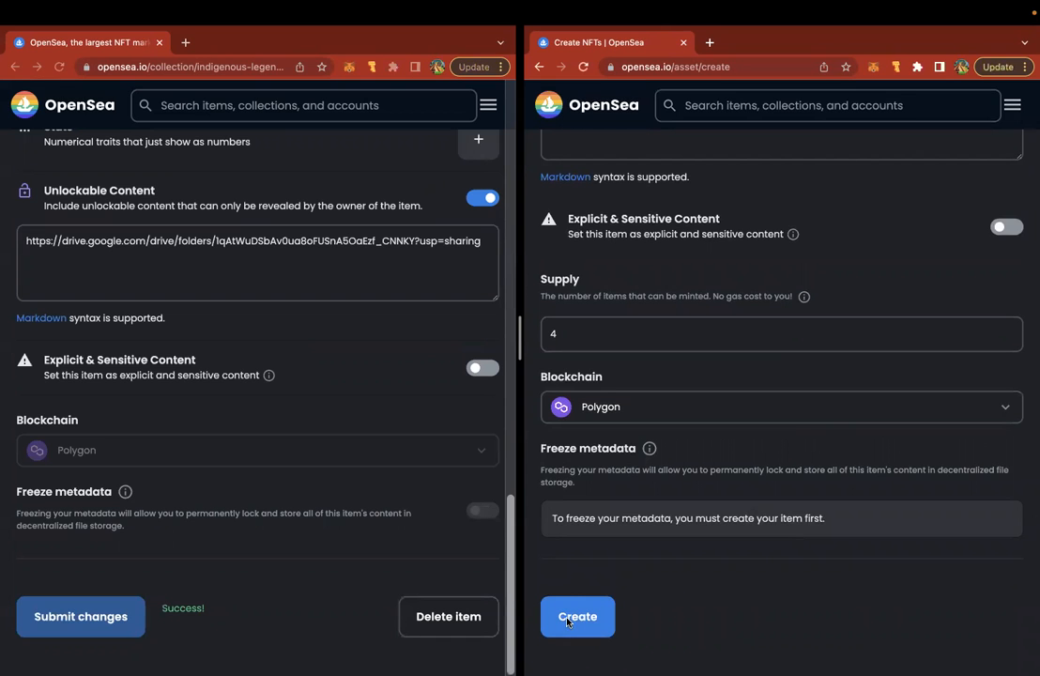
# - Submit the new Dragon Bead Medallion and pass the bicycle-image human verification
pyautogui.click(586, 620)
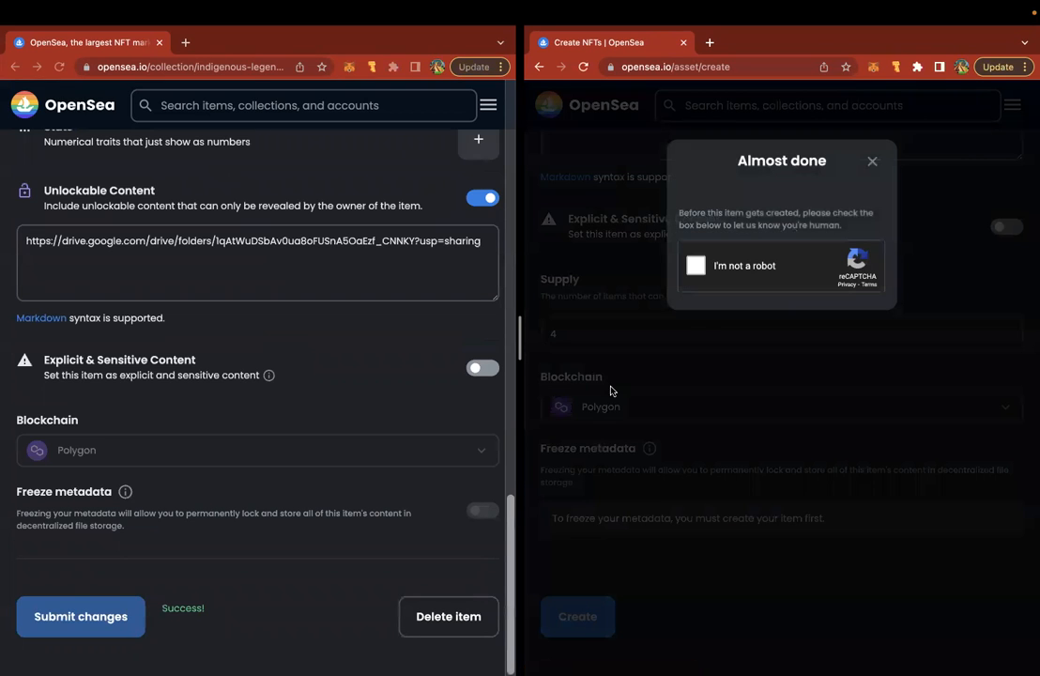
pyautogui.click(697, 267)
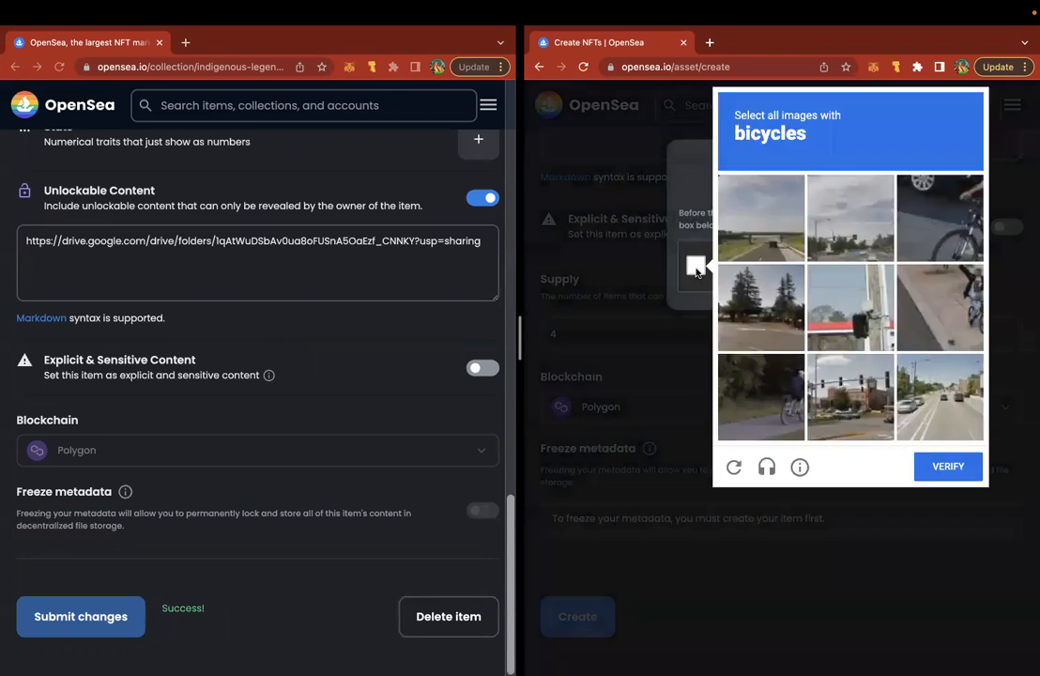
pyautogui.click(938, 218)
pyautogui.click(939, 307)
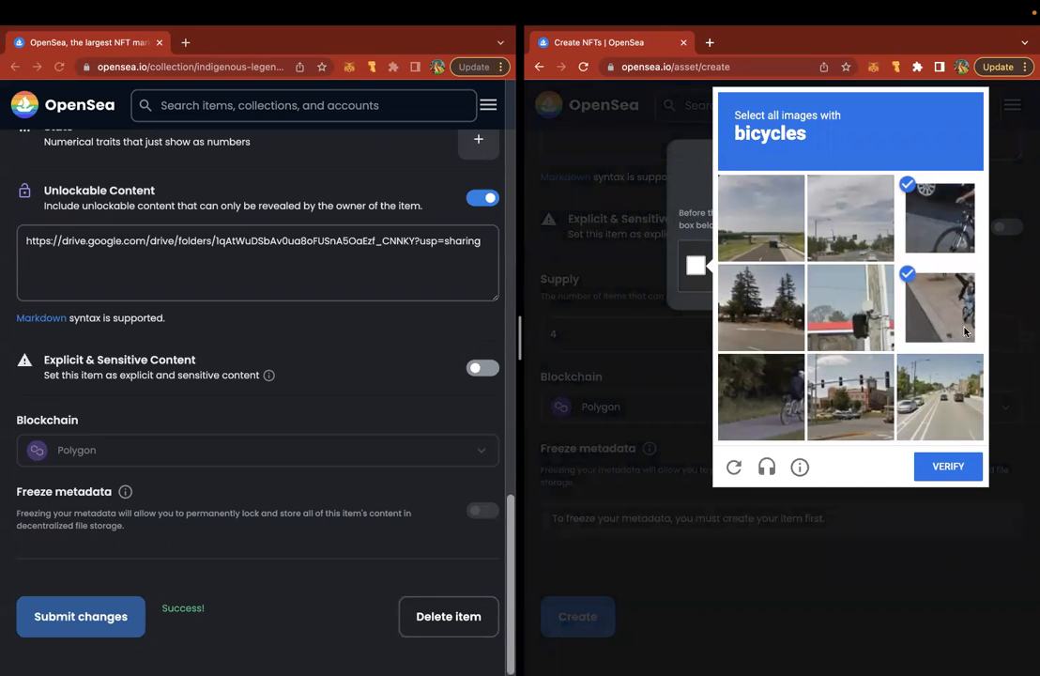
pyautogui.click(788, 397)
pyautogui.click(943, 470)
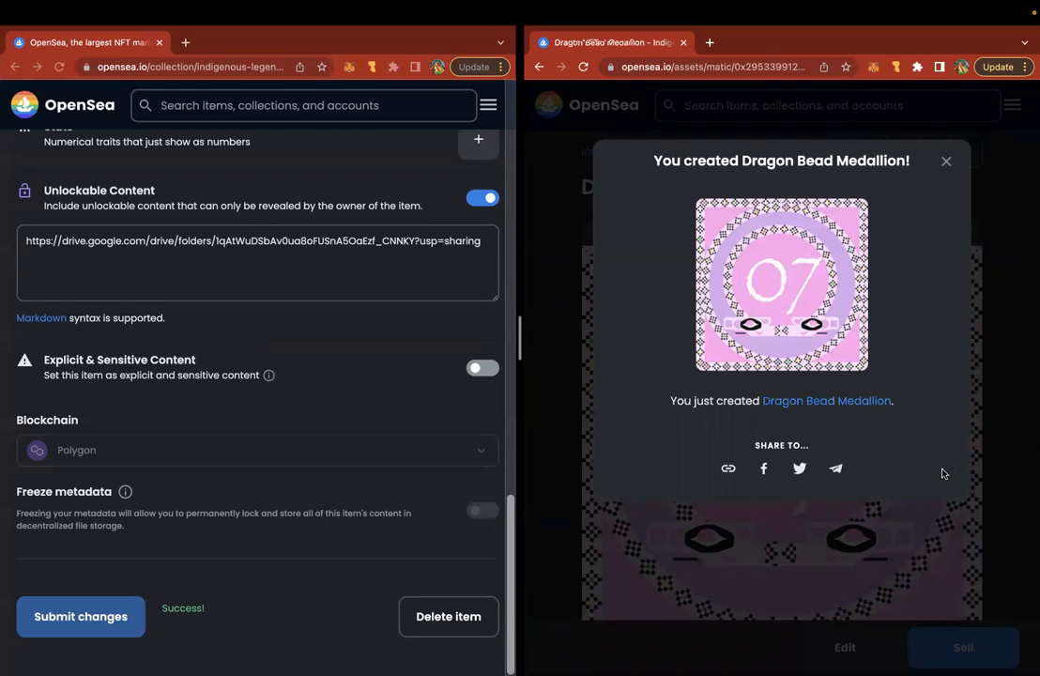
# - Dismiss the creation confirmation, open the Indigenous Legends collection, and close the old editing window
pyautogui.click(947, 161)
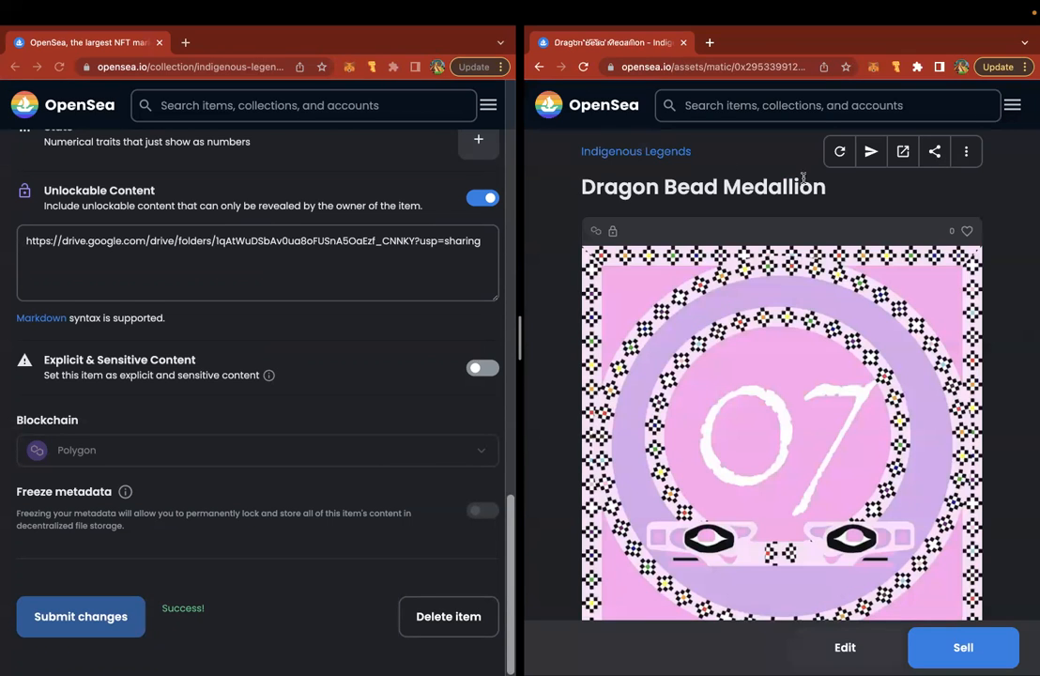
pyautogui.click(641, 152)
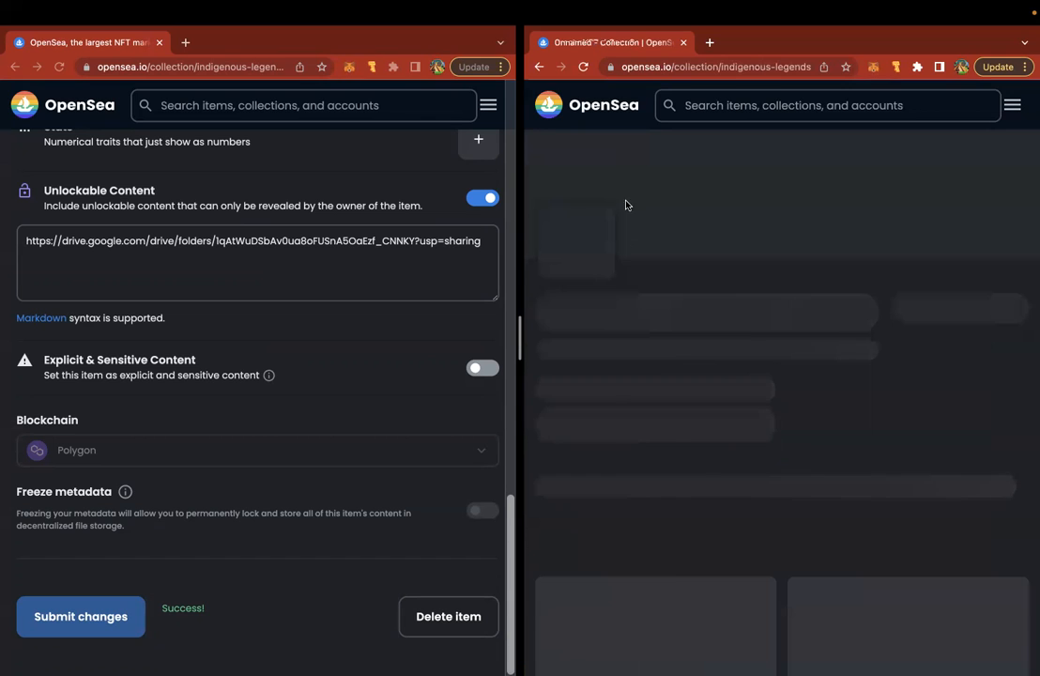
pyautogui.scroll(-4, 613, 261)
pyautogui.scroll(-7, 613, 267)
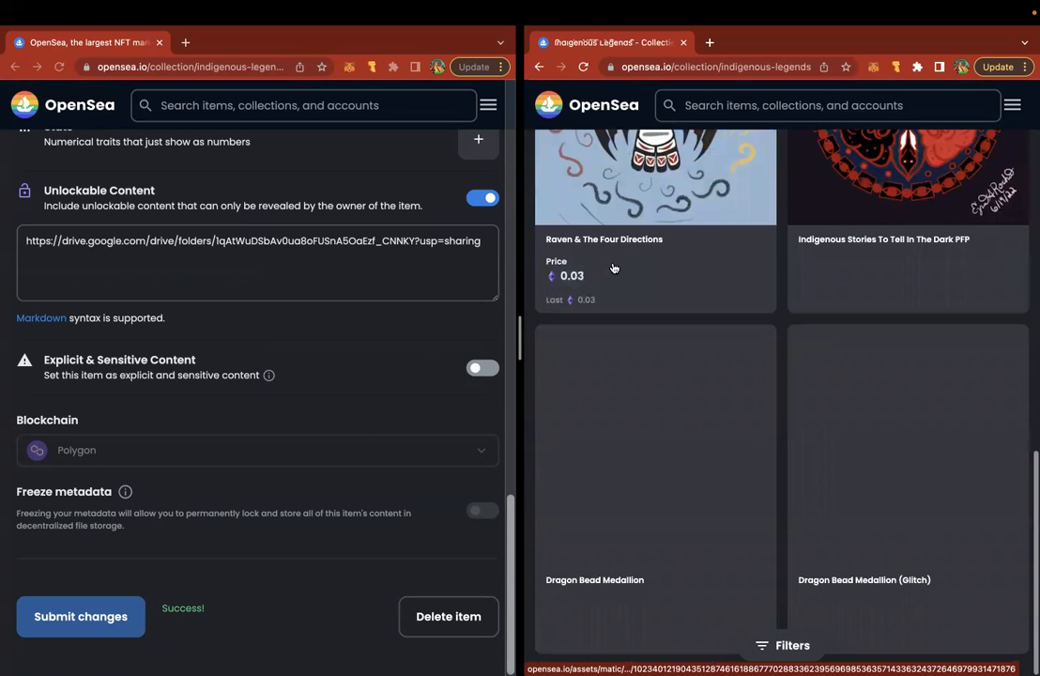
pyautogui.scroll(3, 613, 268)
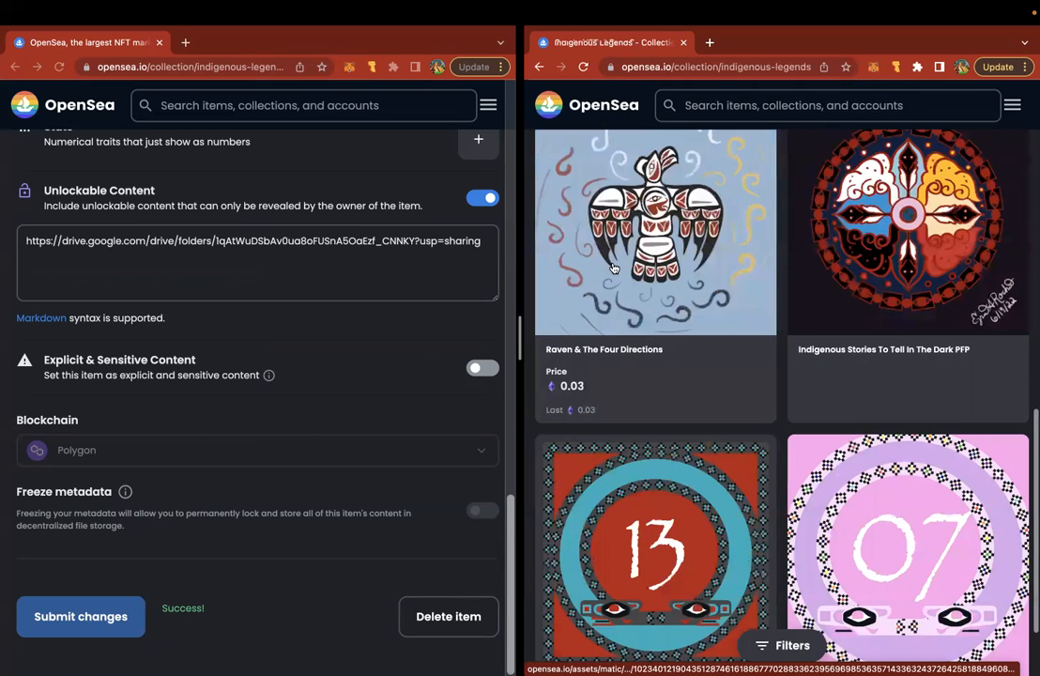
pyautogui.scroll(-3, 613, 267)
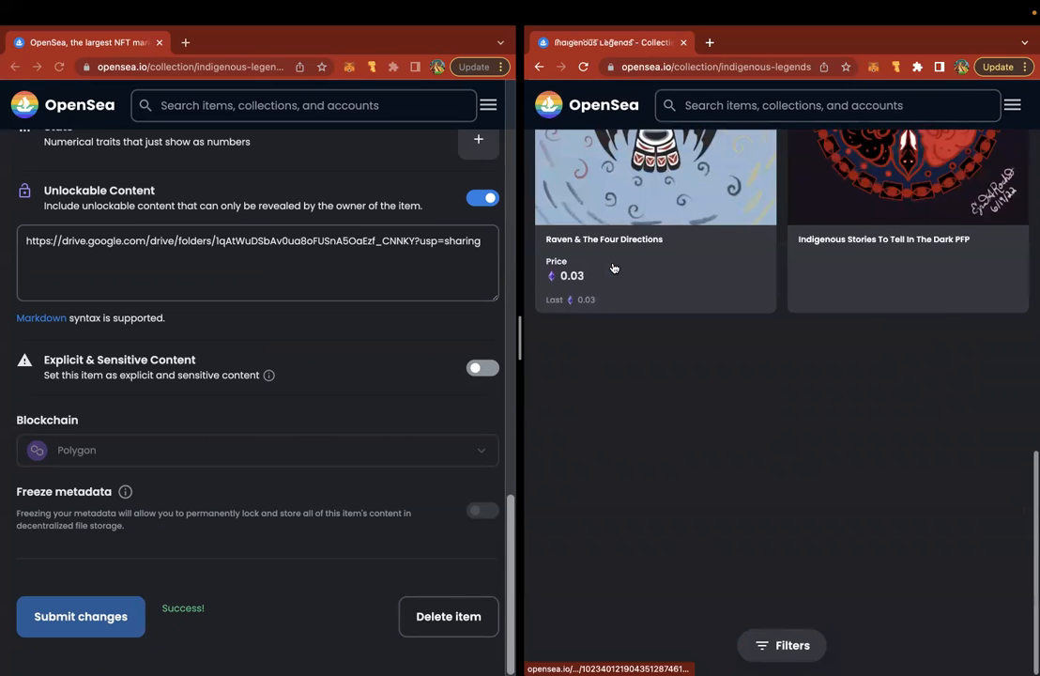
pyautogui.click(160, 44)
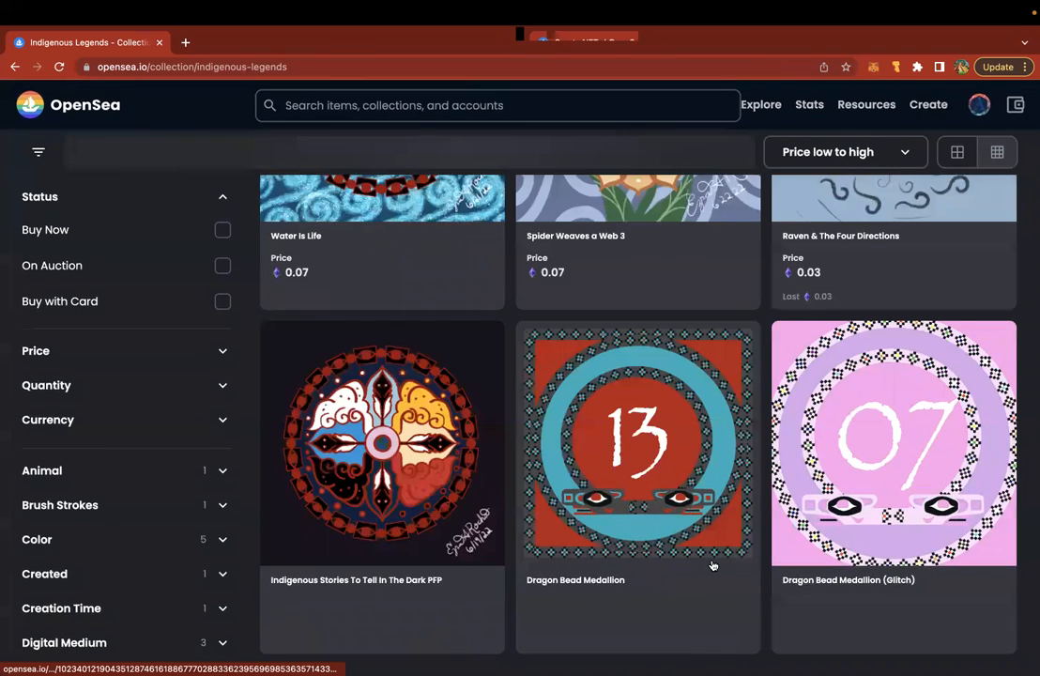
pyautogui.scroll(7, 713, 566)
pyautogui.click(59, 67)
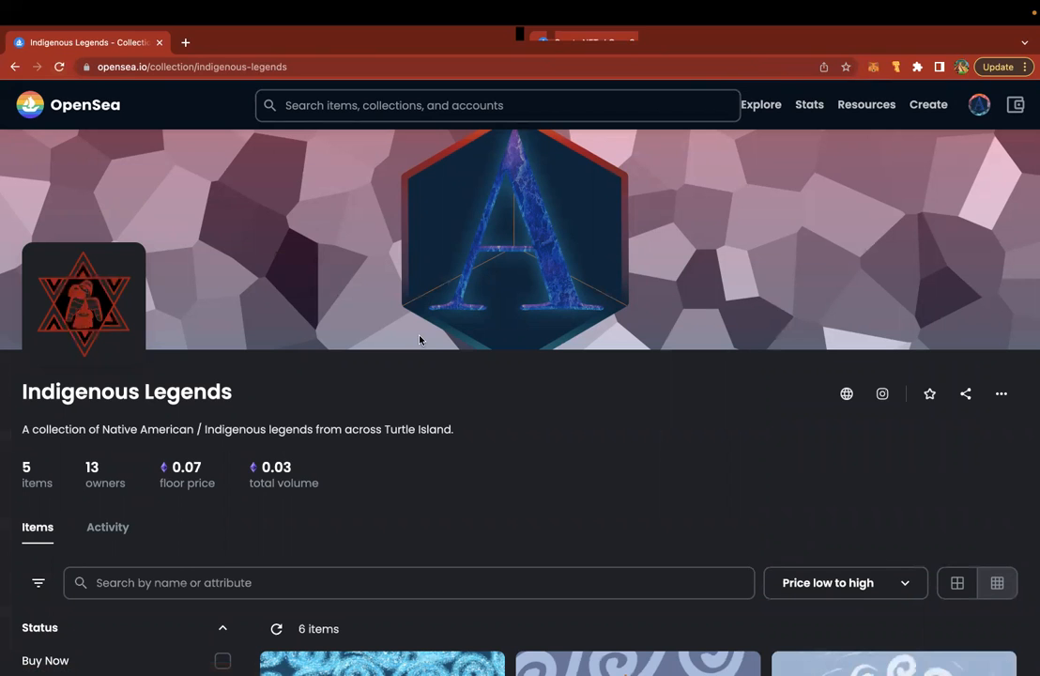
pyautogui.scroll(-6, 419, 340)
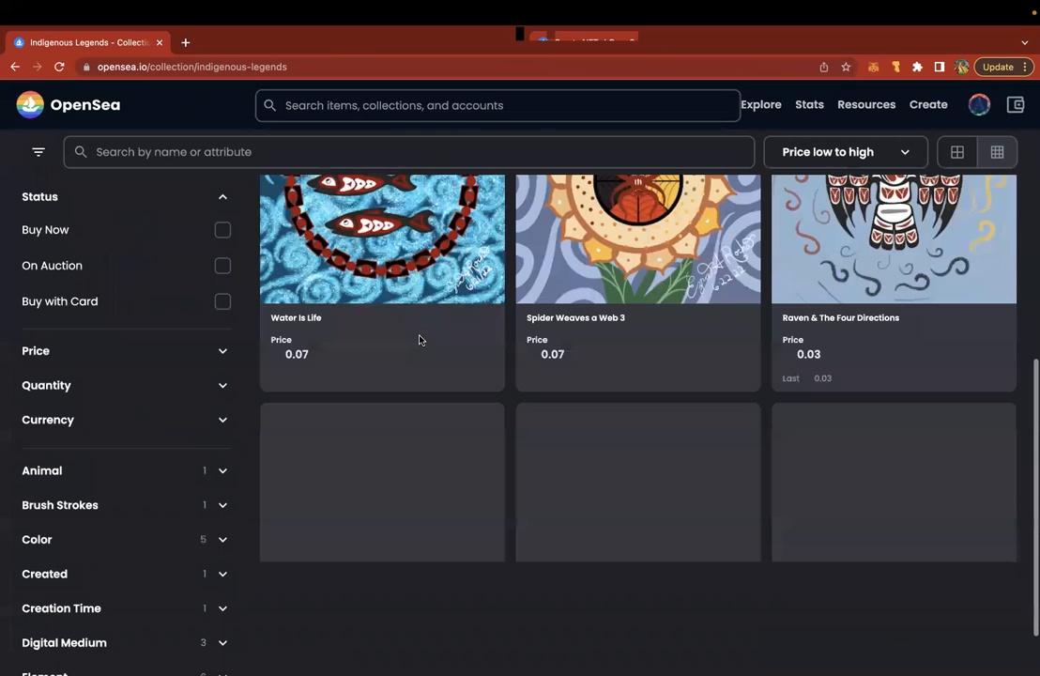
pyautogui.scroll(-2, 420, 340)
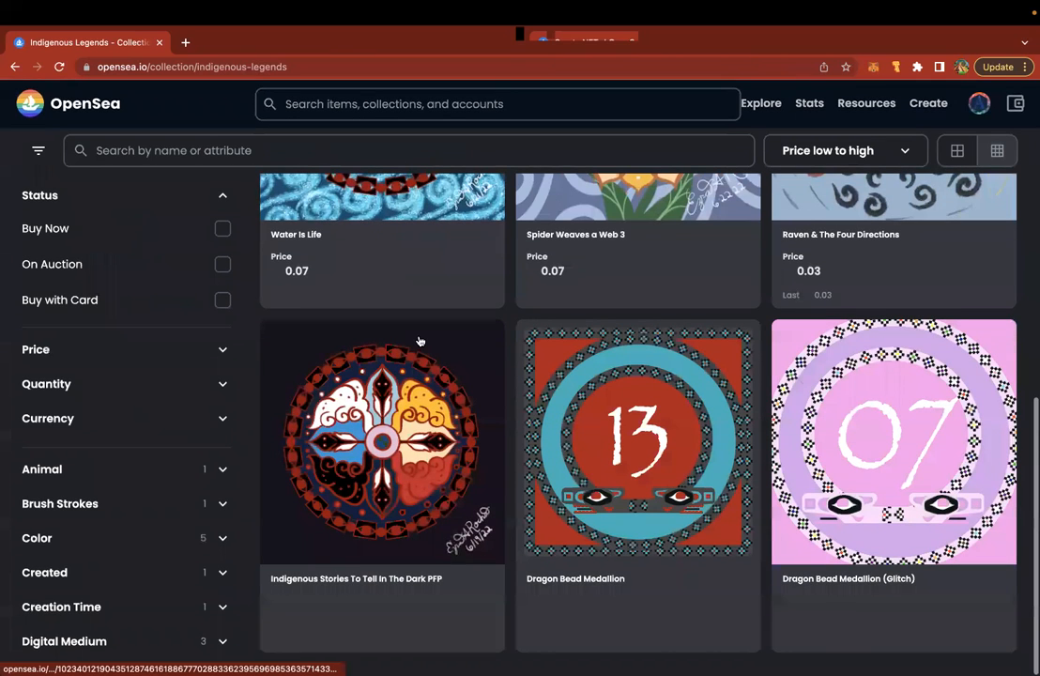
pyautogui.scroll(2, 419, 340)
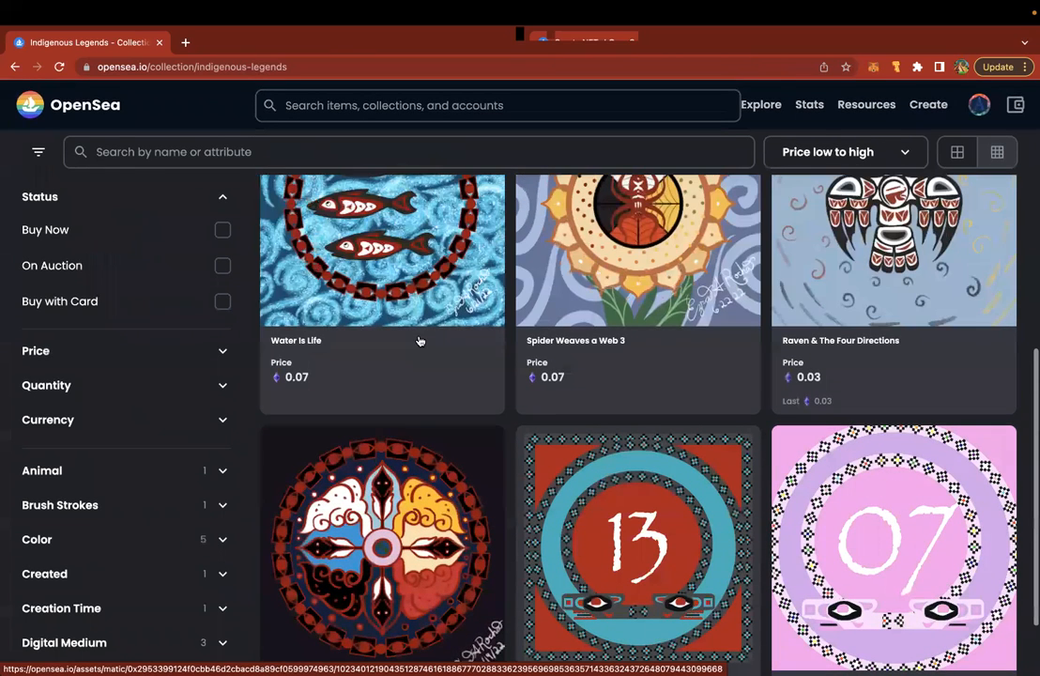
pyautogui.scroll(5, 419, 340)
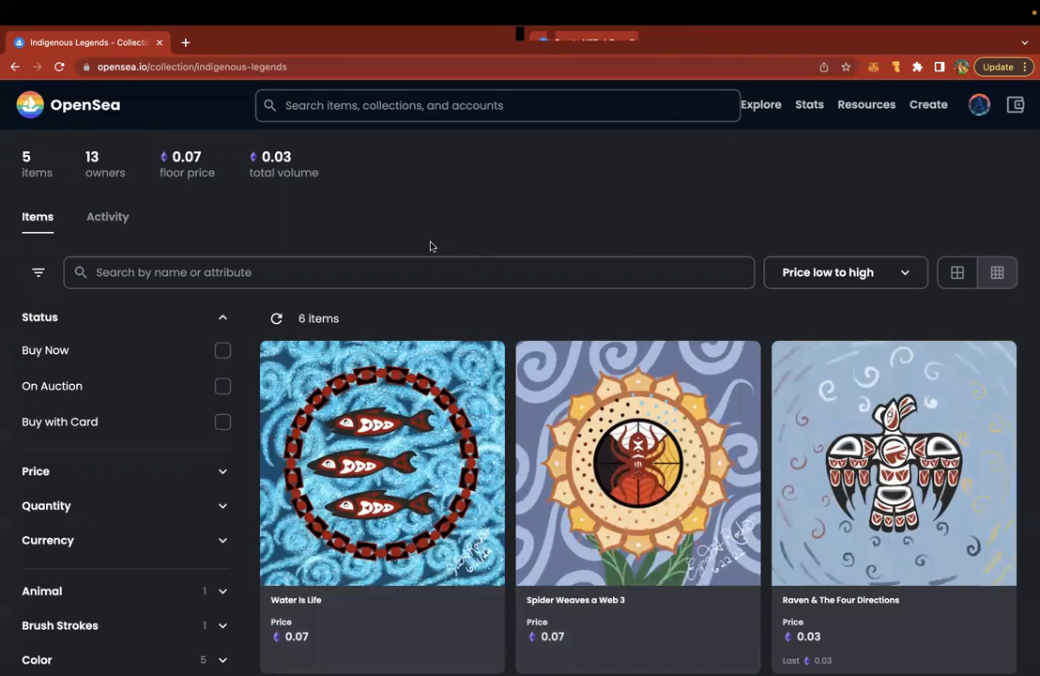
# - Refresh the Indigenous Legends item list and locate the new pink 07 Dragon Bead Medallion card
pyautogui.click(276, 320)
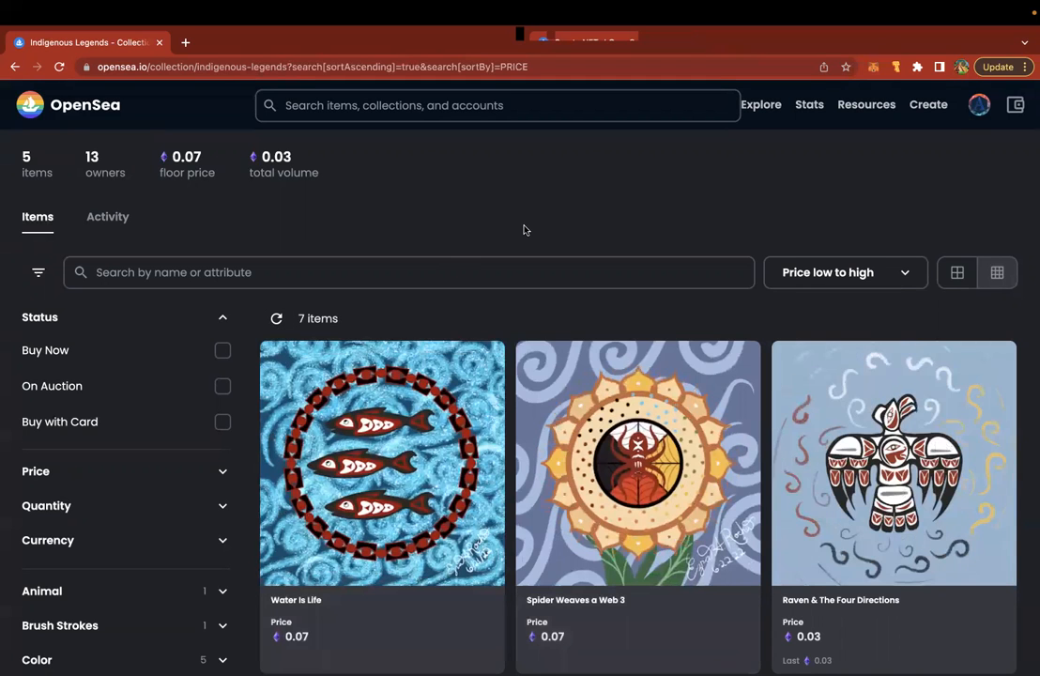
pyautogui.scroll(-3, 525, 231)
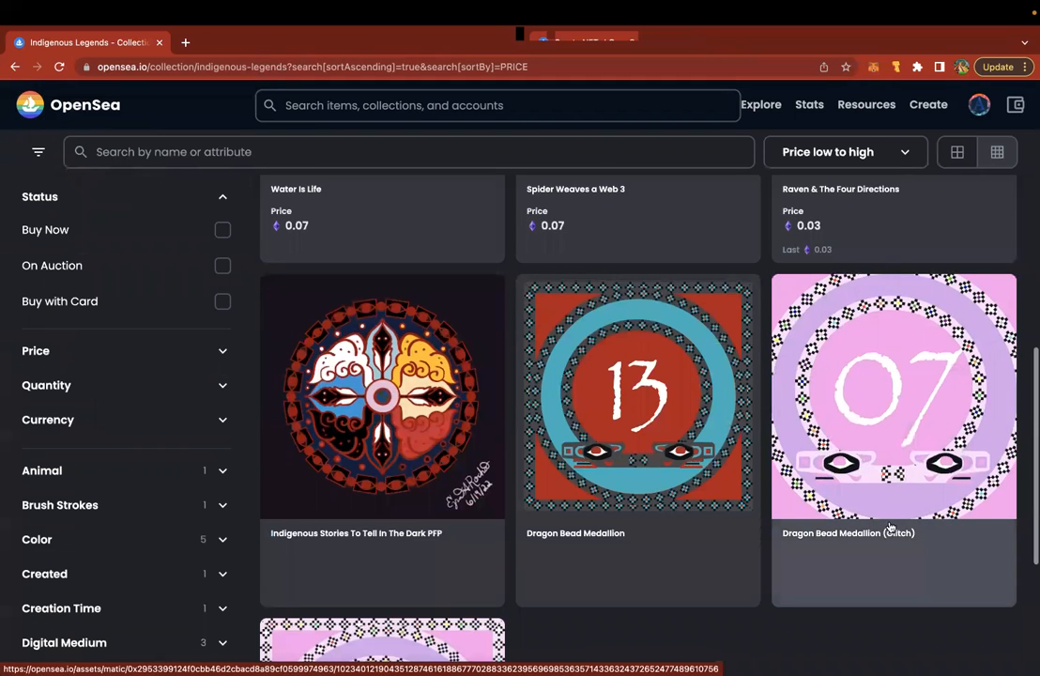
pyautogui.scroll(-5, 873, 455)
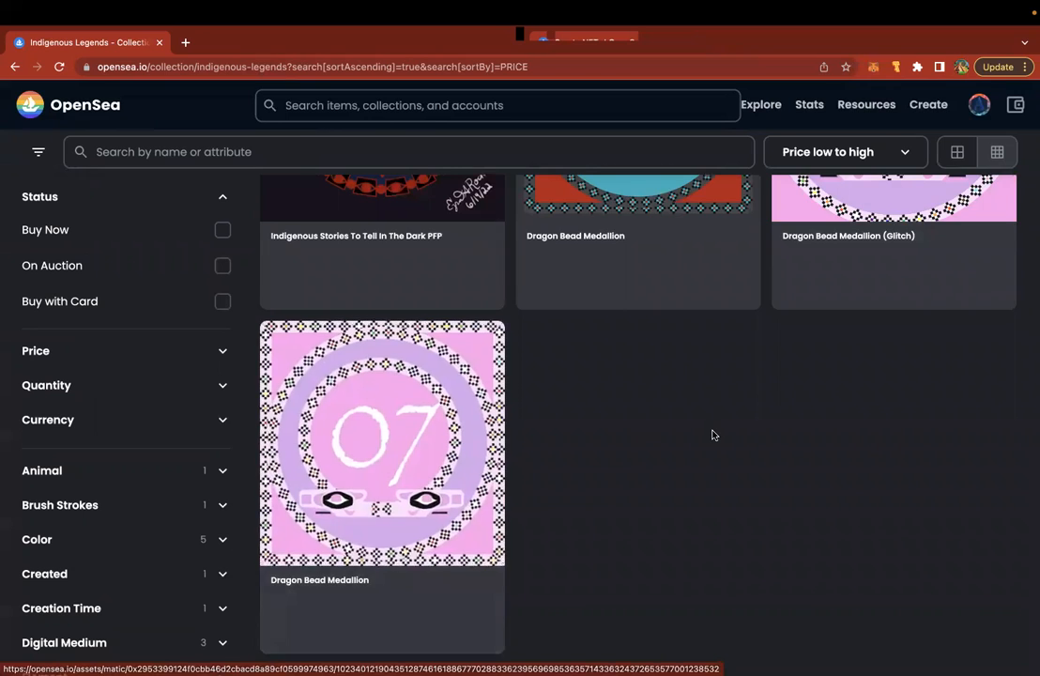
pyautogui.scroll(3, 713, 433)
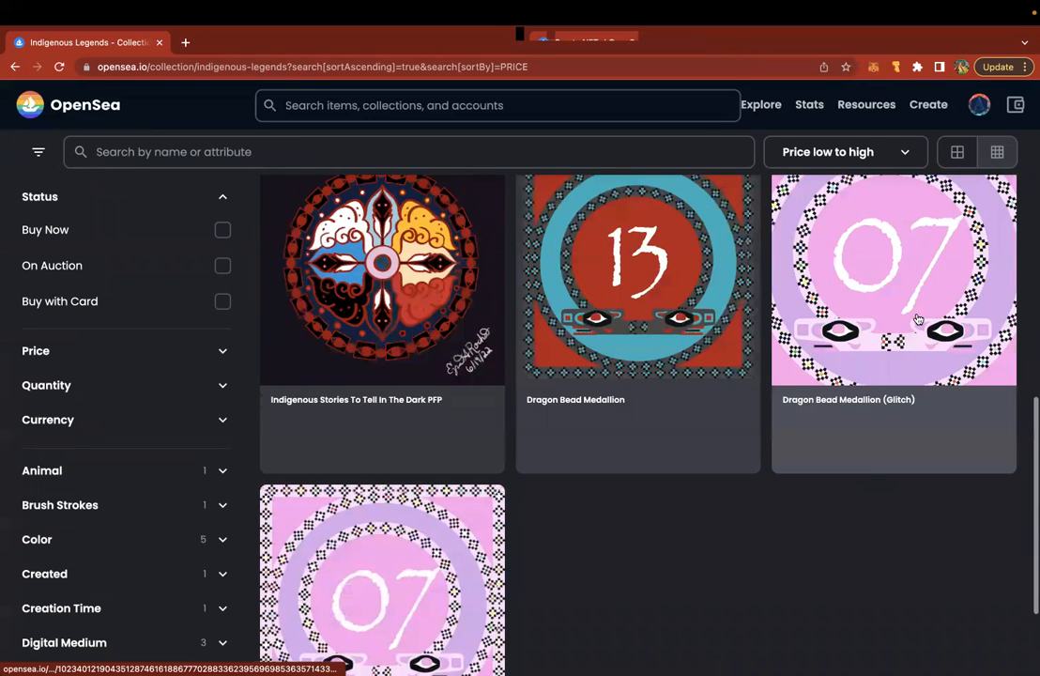
pyautogui.scroll(2, 848, 409)
pyautogui.scroll(1, 848, 409)
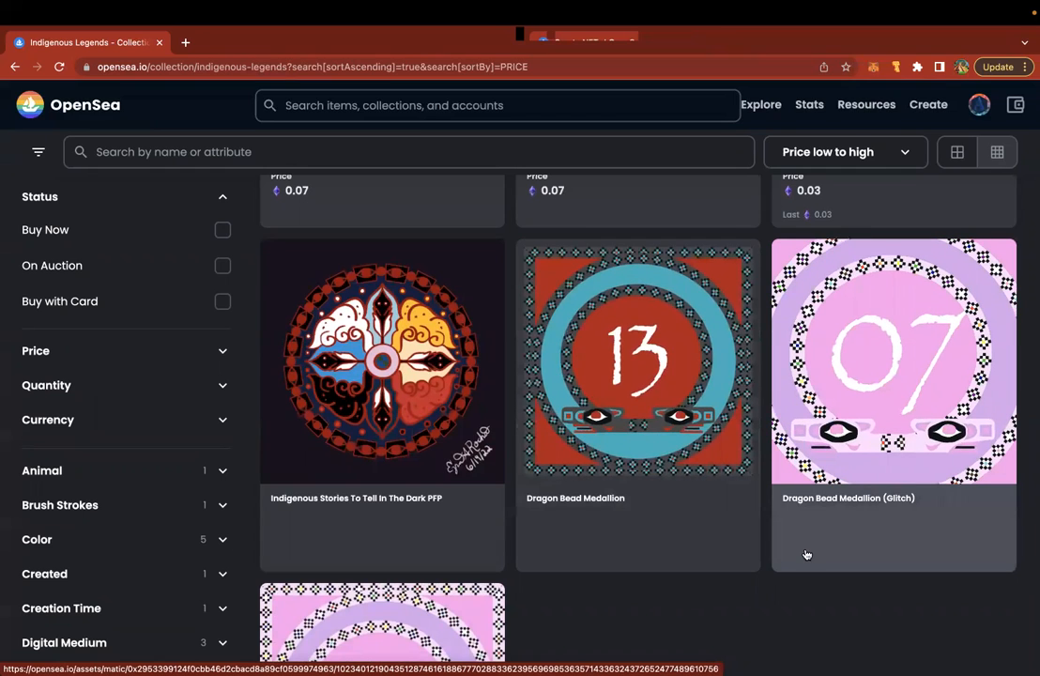
pyautogui.scroll(-1, 803, 552)
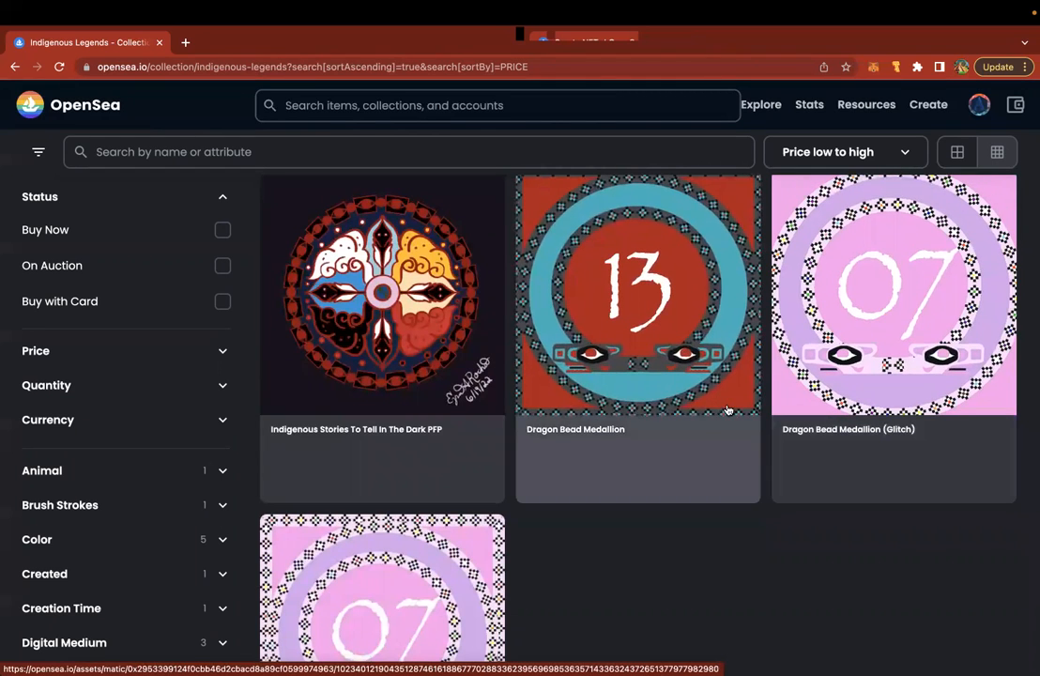
pyautogui.scroll(1, 692, 518)
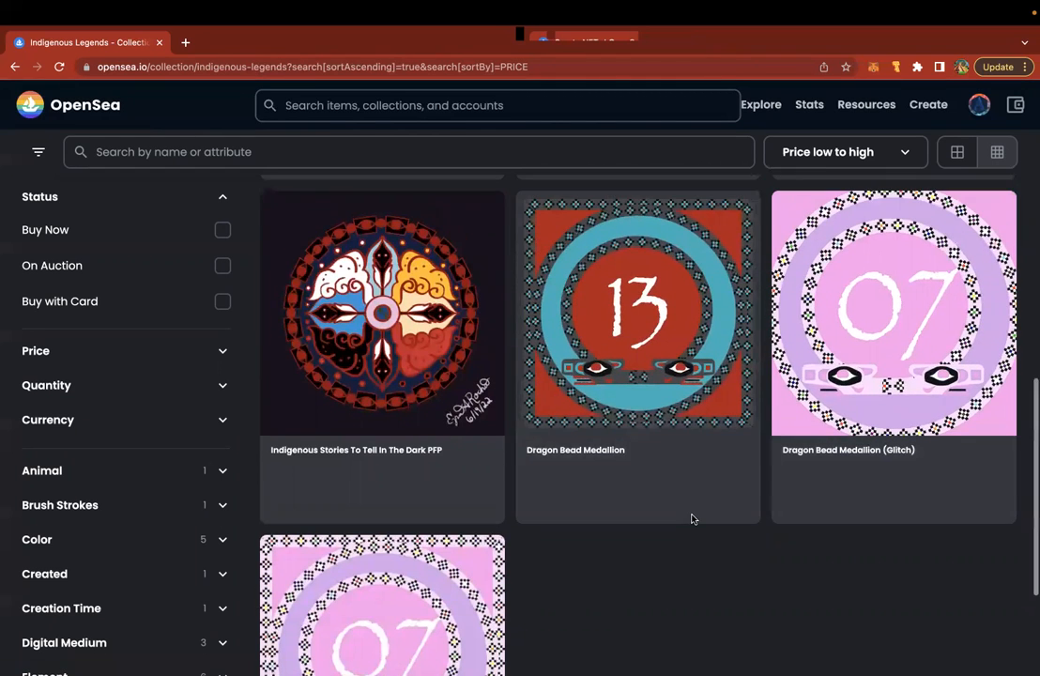
pyautogui.scroll(-3, 691, 519)
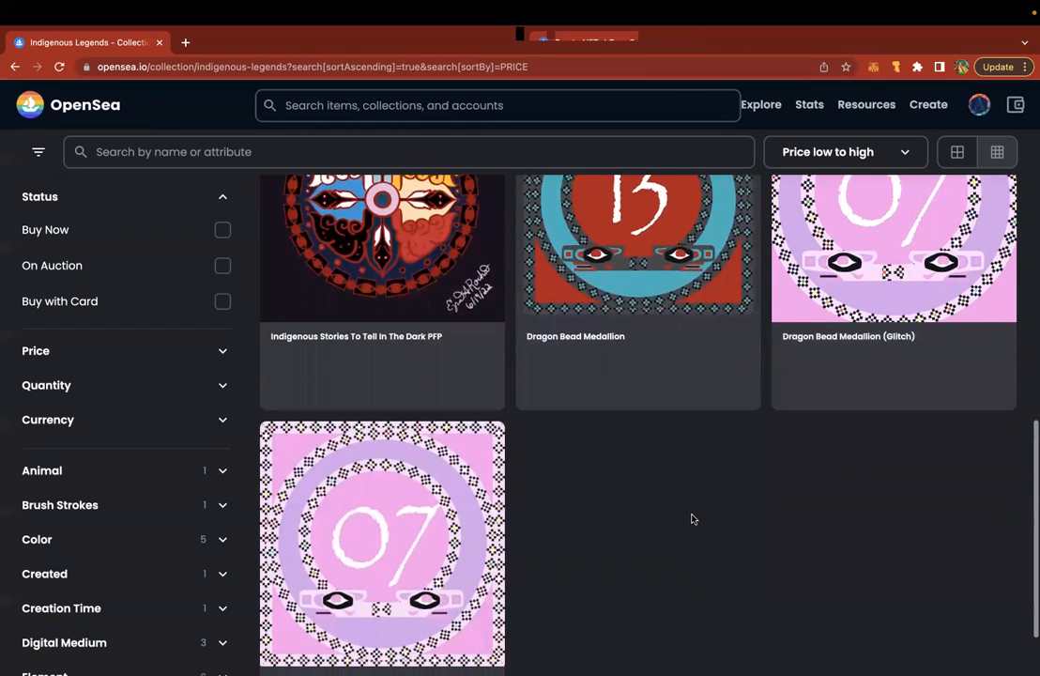
pyautogui.scroll(3, 692, 518)
pyautogui.scroll(1, 691, 518)
pyautogui.scroll(-5, 692, 519)
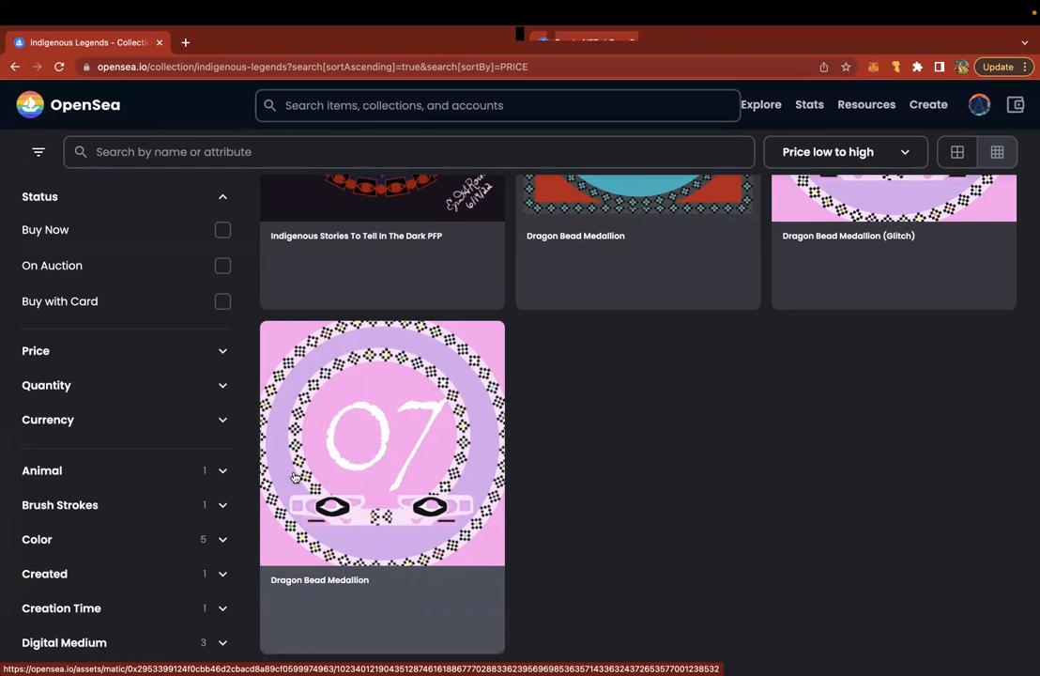
# - Open the Dragon Bead Medallion page and review its description, properties and item activity
pyautogui.click(448, 440)
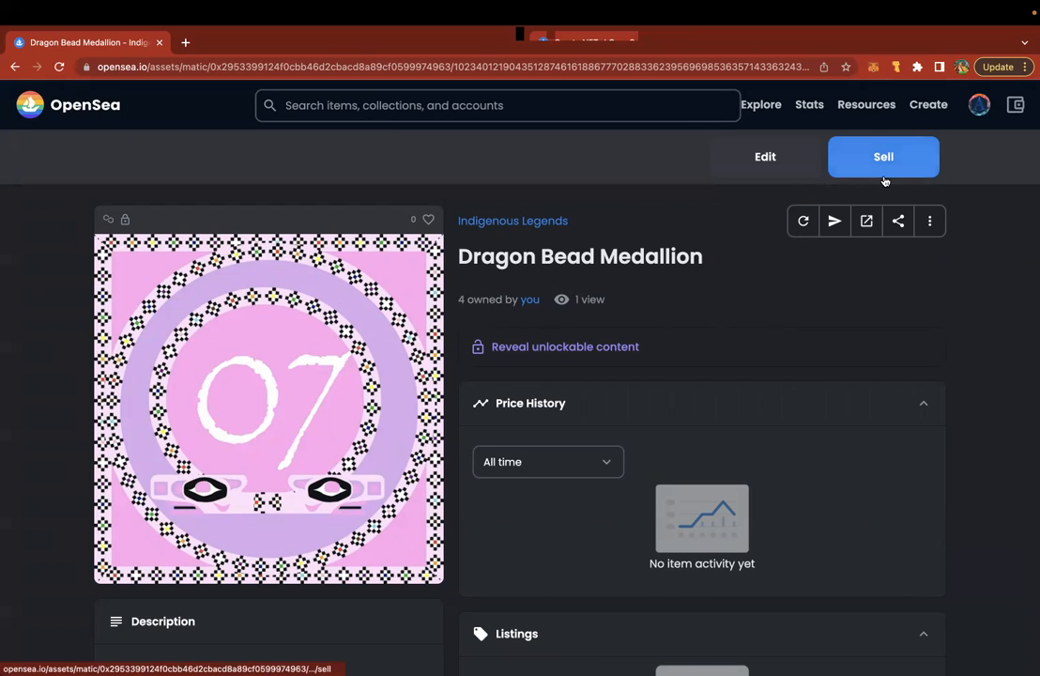
pyautogui.scroll(-2, 733, 281)
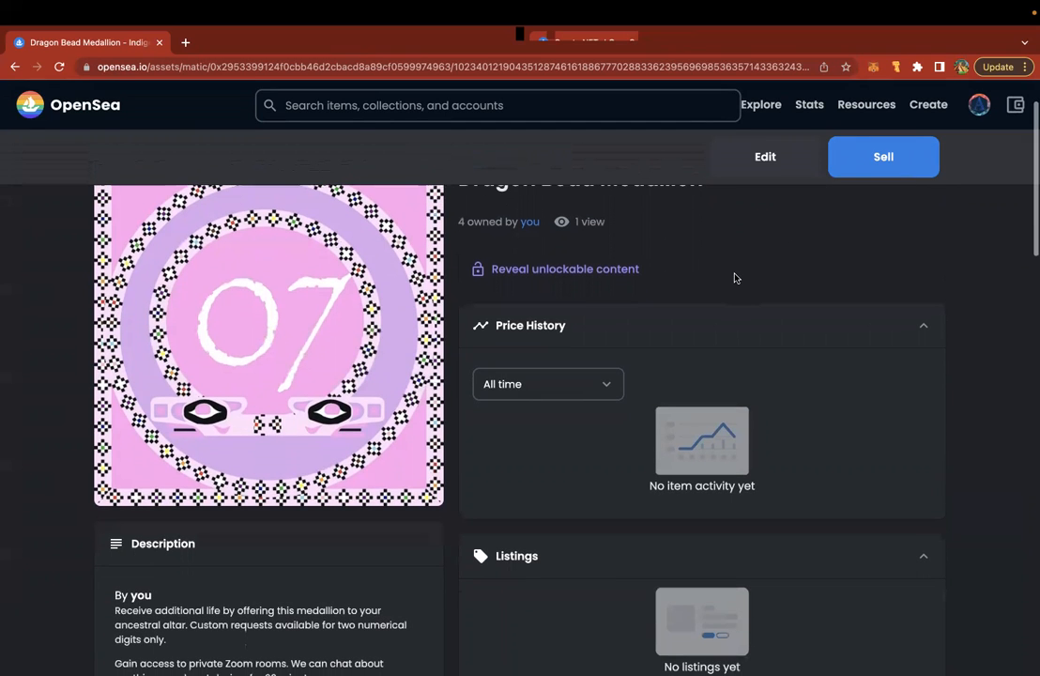
pyautogui.scroll(-3, 735, 278)
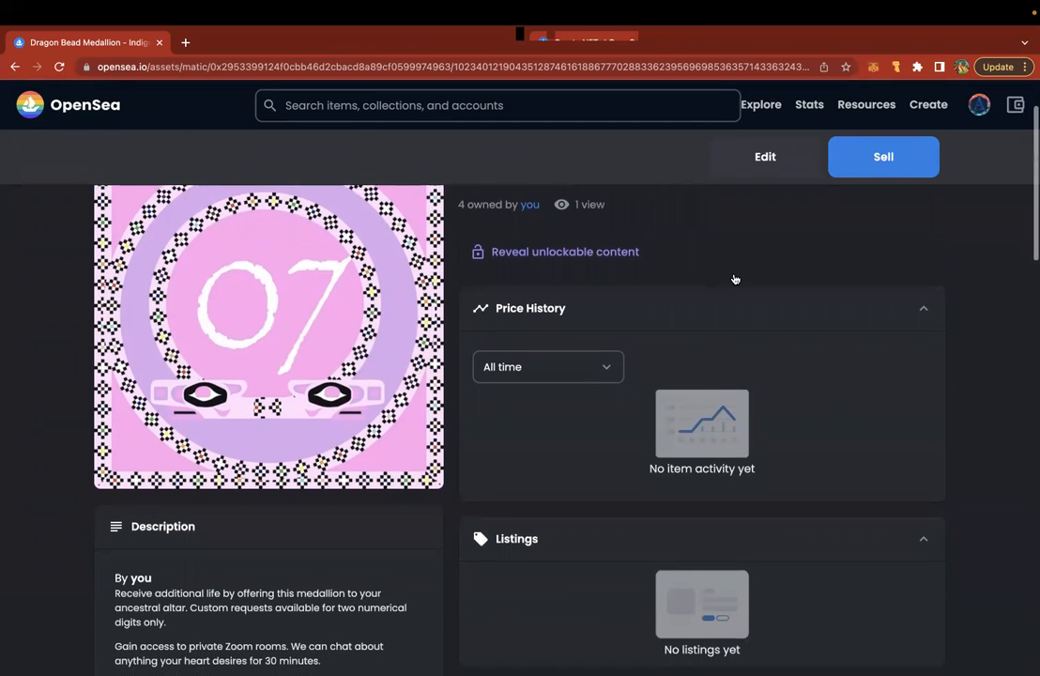
pyautogui.scroll(-1, 735, 278)
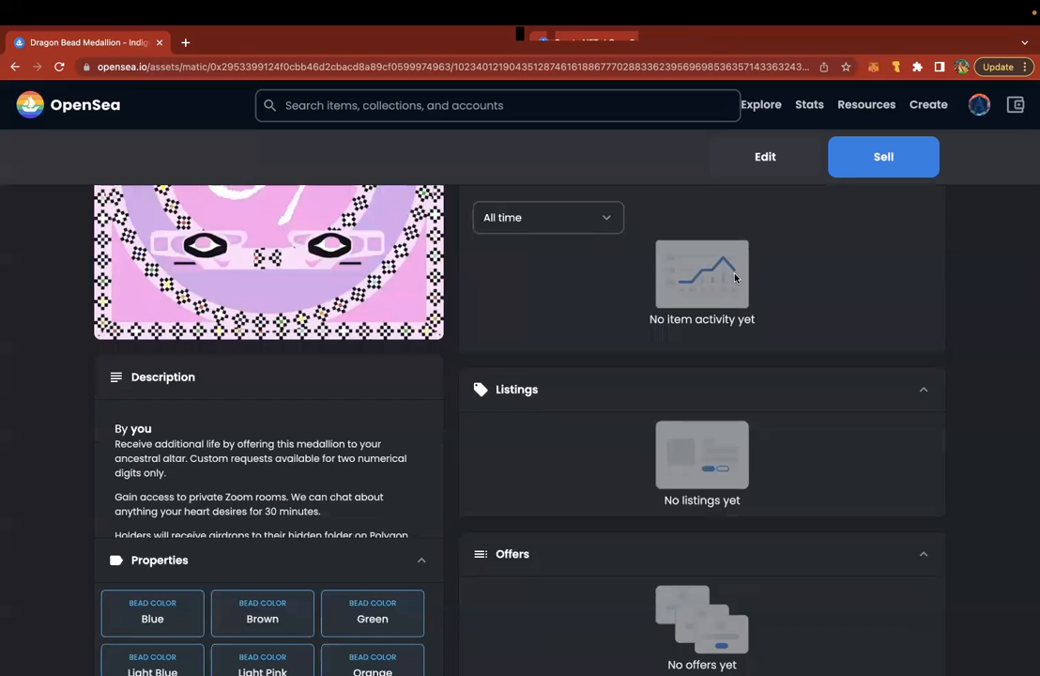
pyautogui.scroll(-15, 435, 360)
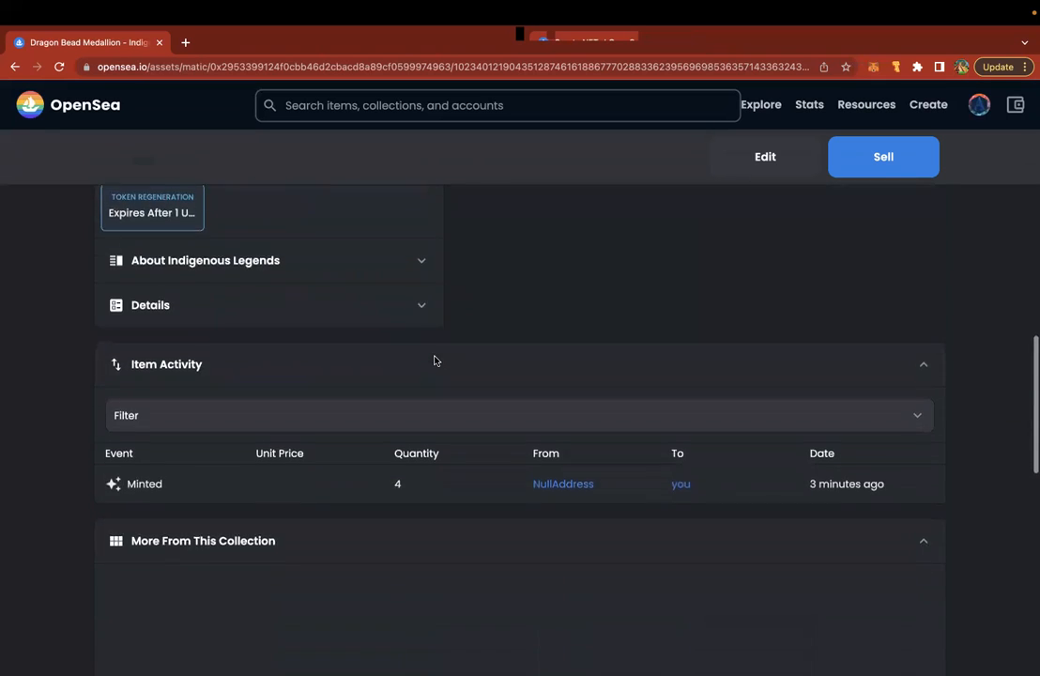
pyautogui.scroll(10, 435, 361)
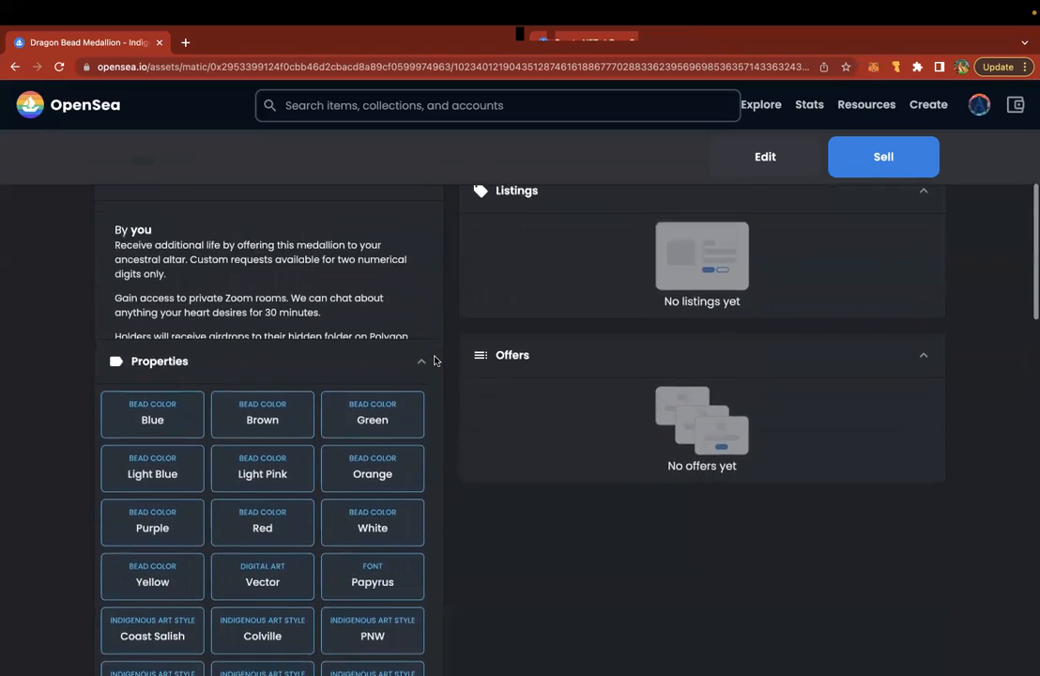
pyautogui.scroll(-2, 434, 360)
pyautogui.scroll(-4, 380, 378)
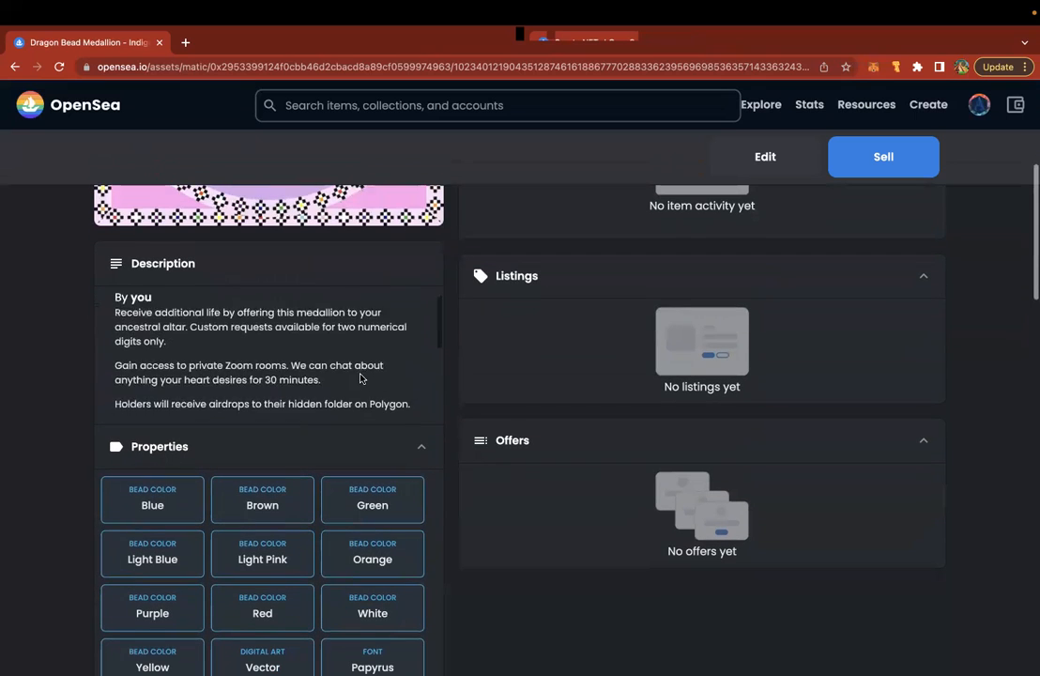
pyautogui.scroll(-3, 361, 377)
pyautogui.scroll(6, 361, 378)
pyautogui.scroll(4, 360, 377)
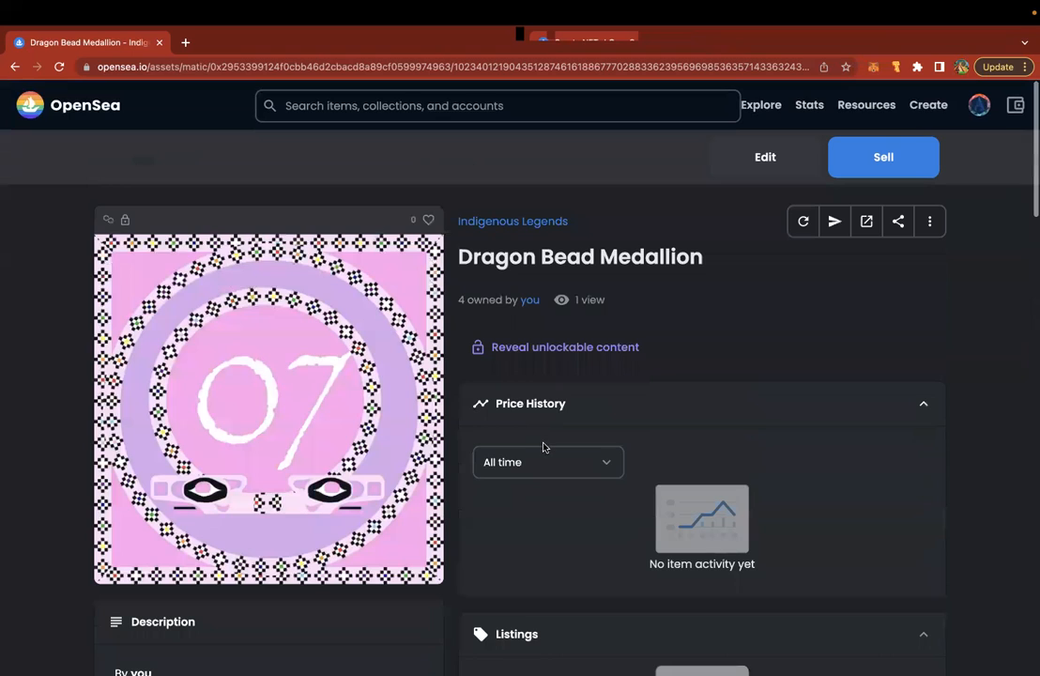